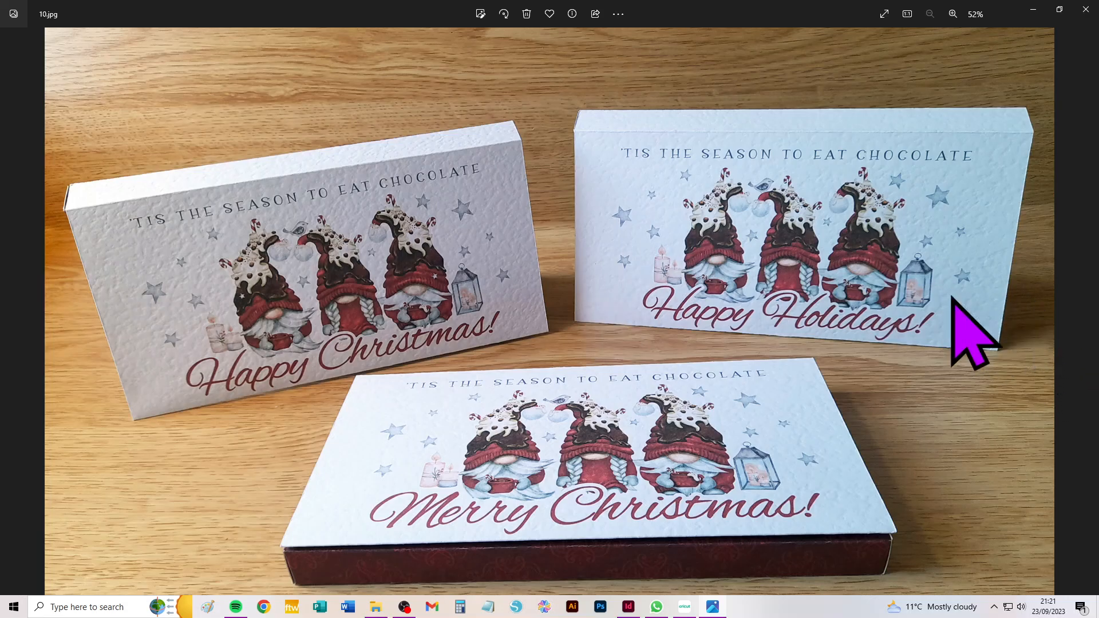
- Browse the photos of the finished chocolate gift boxes from 10.jpg back to 4.jpg and forward again, examining the cover options
click(10, 311)
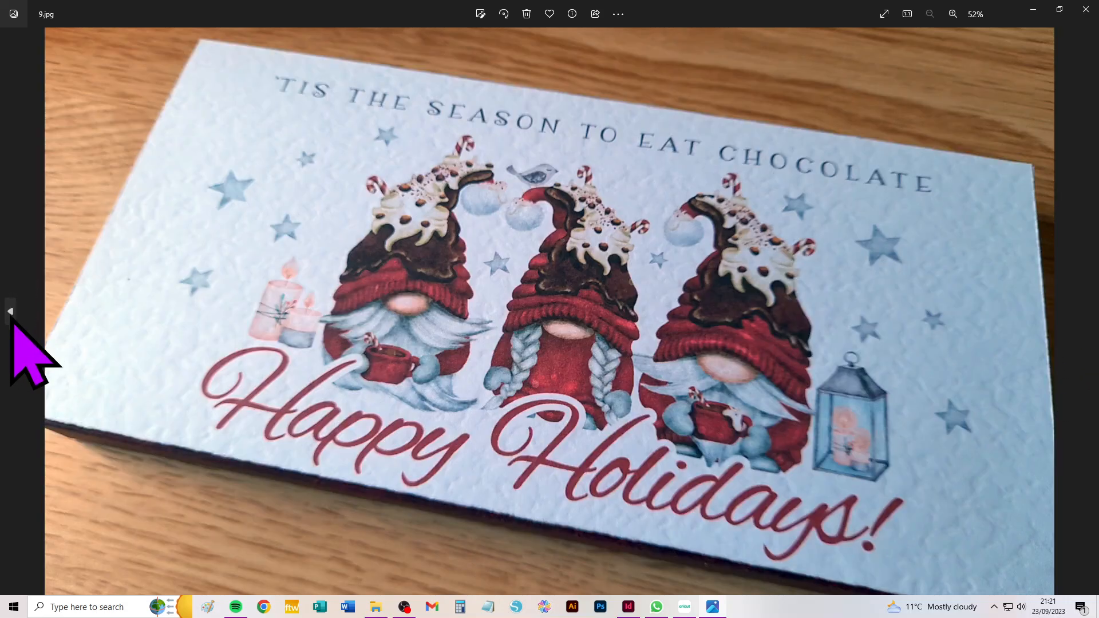
click(11, 314)
click(10, 314)
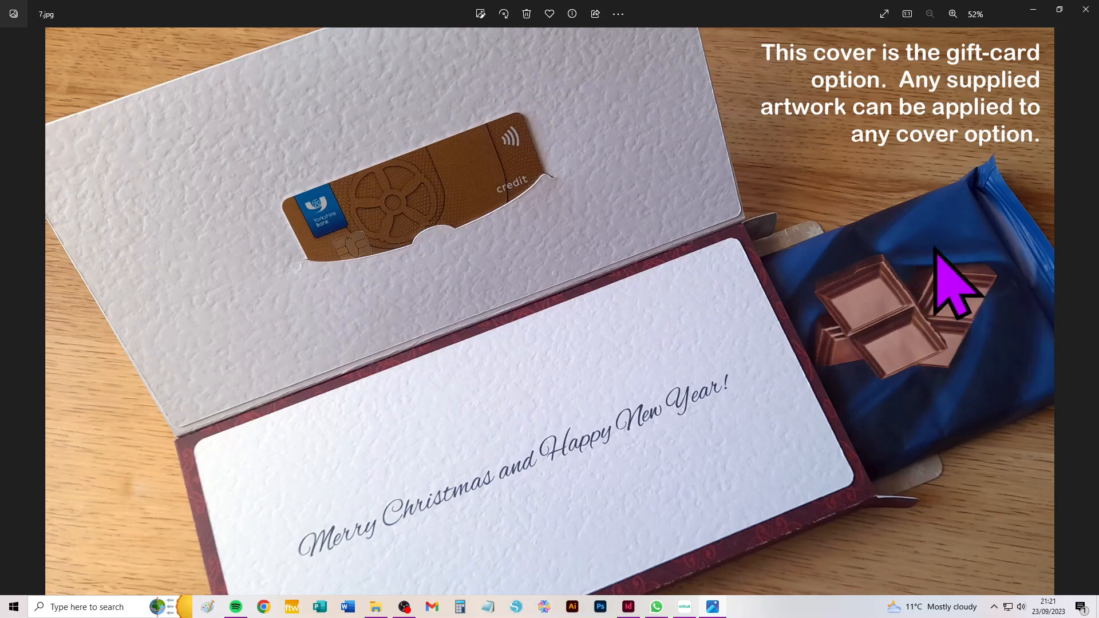
click(11, 311)
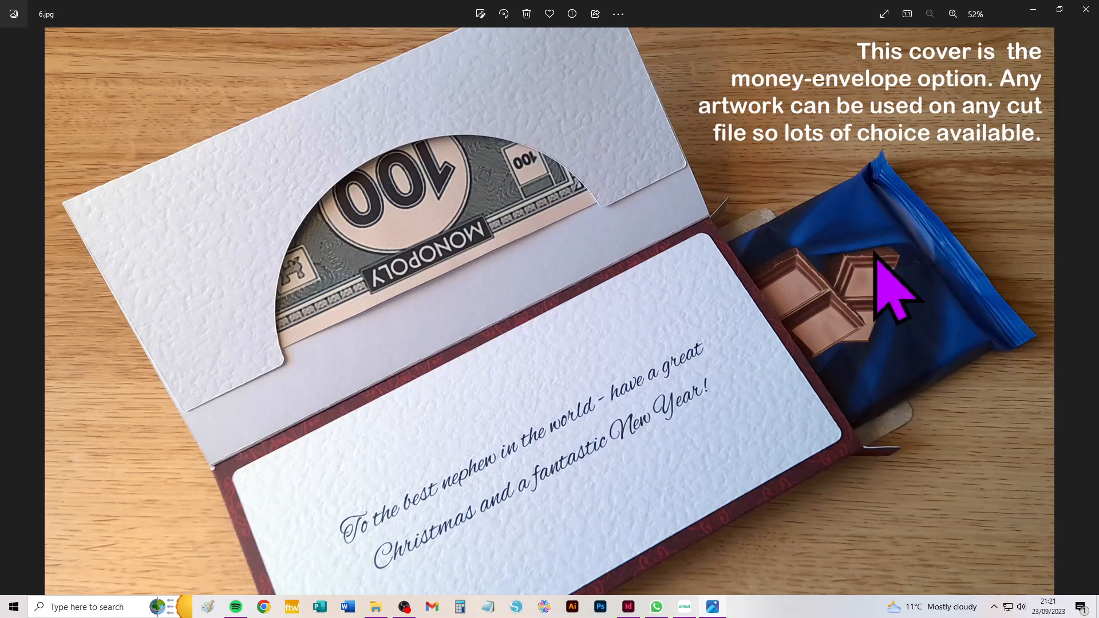
click(9, 307)
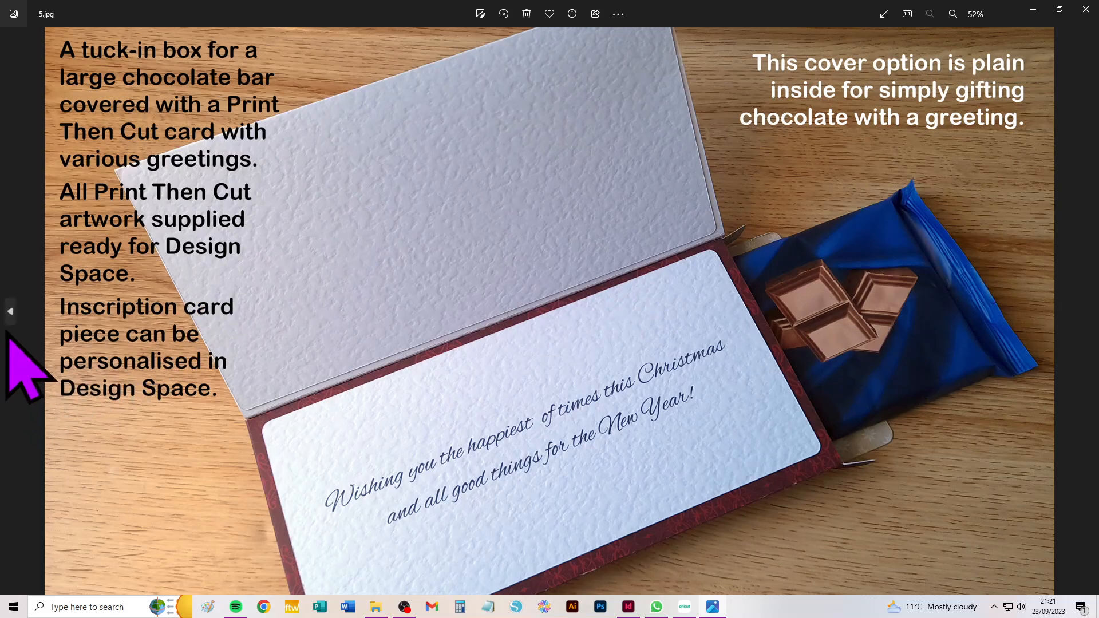
click(10, 312)
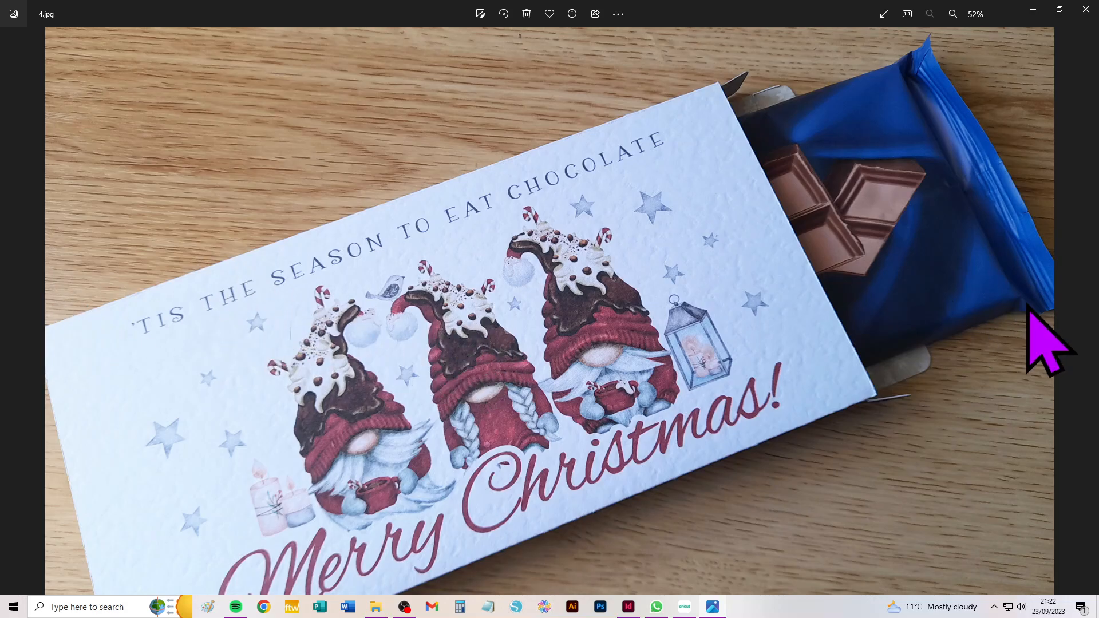
click(1089, 311)
click(1088, 311)
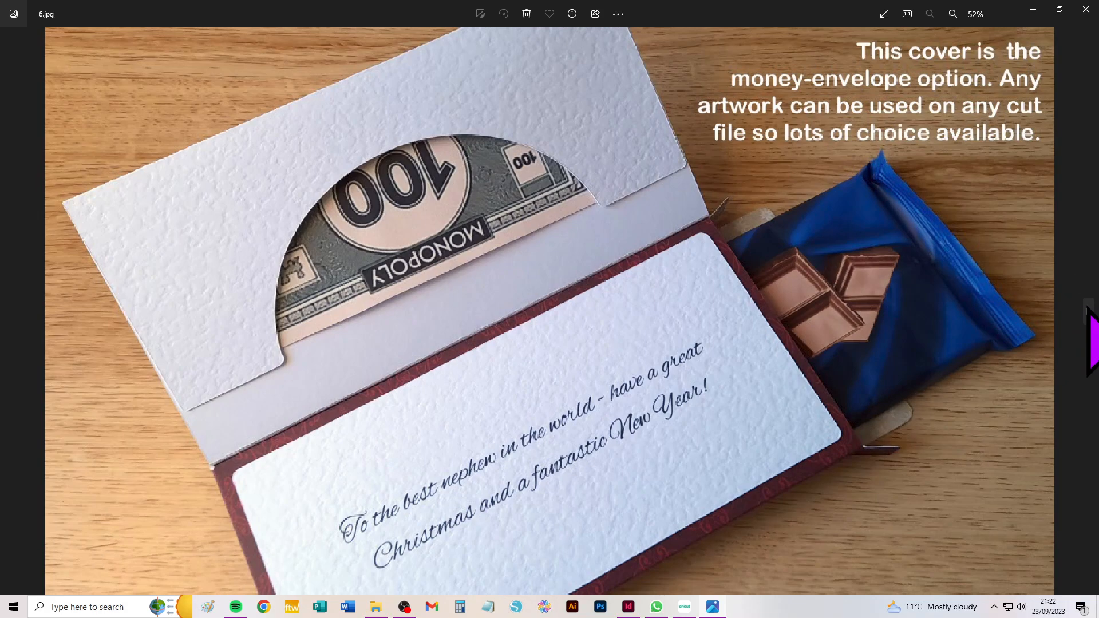
click(1088, 311)
click(1088, 312)
click(1088, 312)
click(1088, 312)
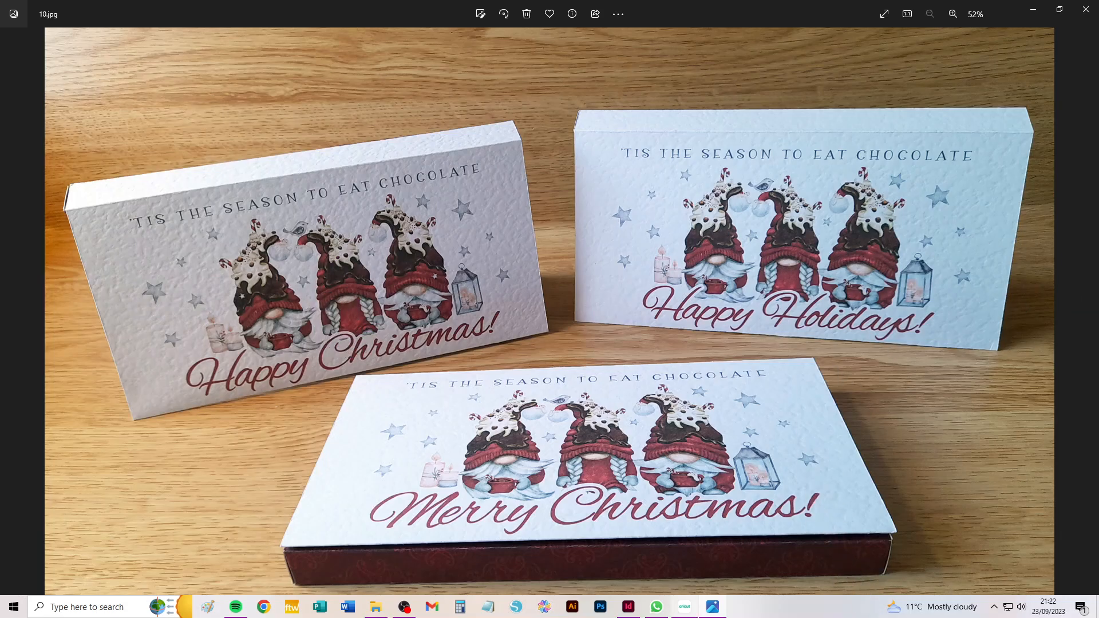
- Switch to Cricut Design Space and add the uploaded Tuck-in_box template to the canvas
click(682, 608)
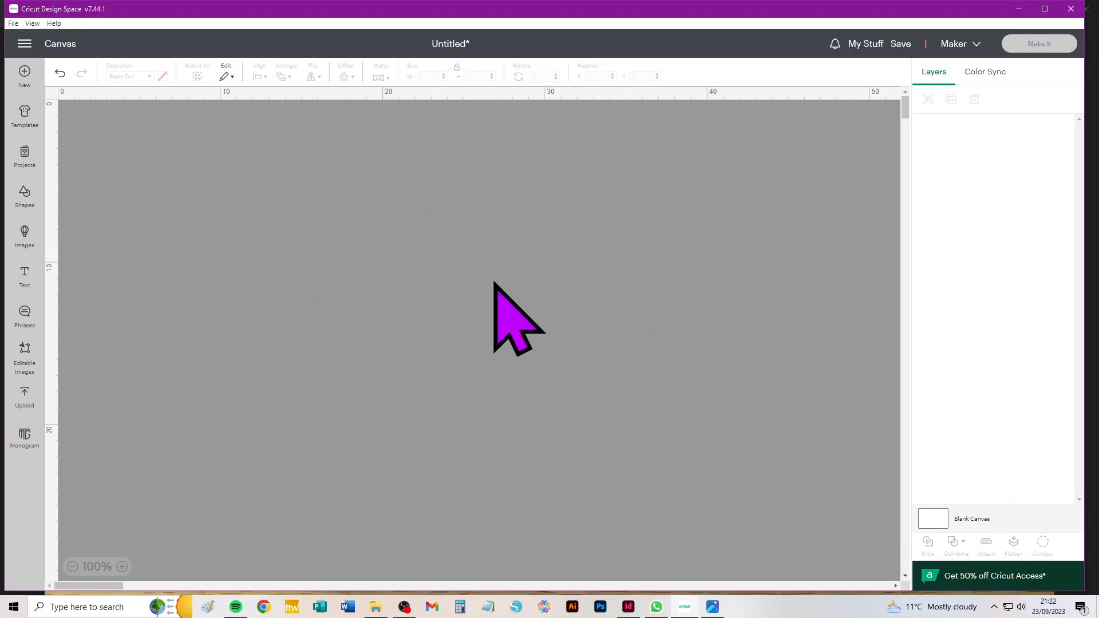
click(26, 393)
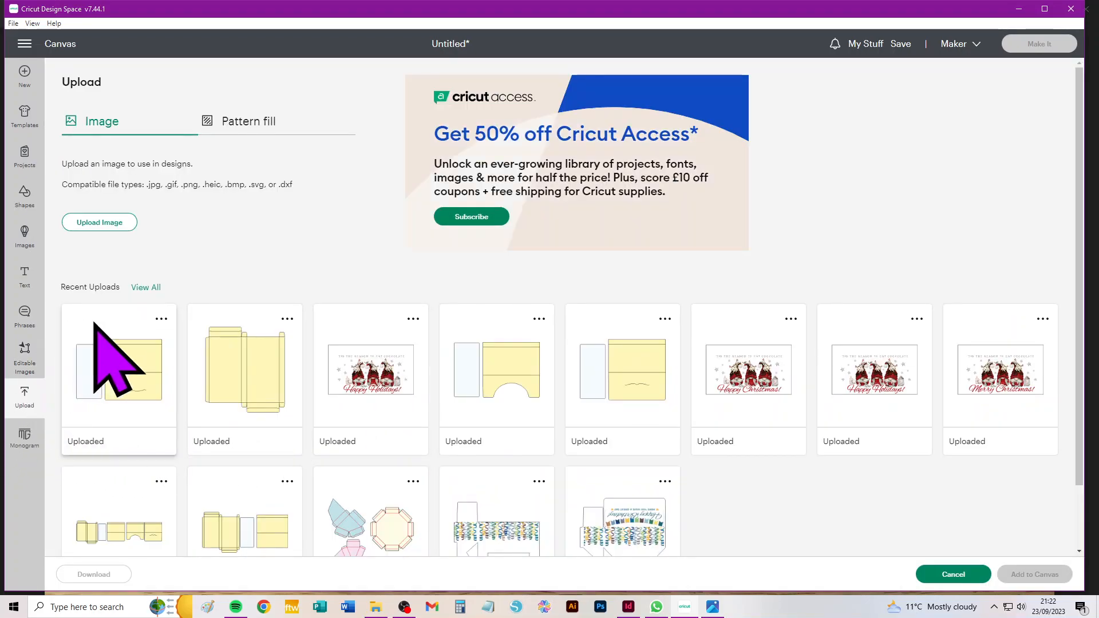
click(248, 375)
click(1032, 576)
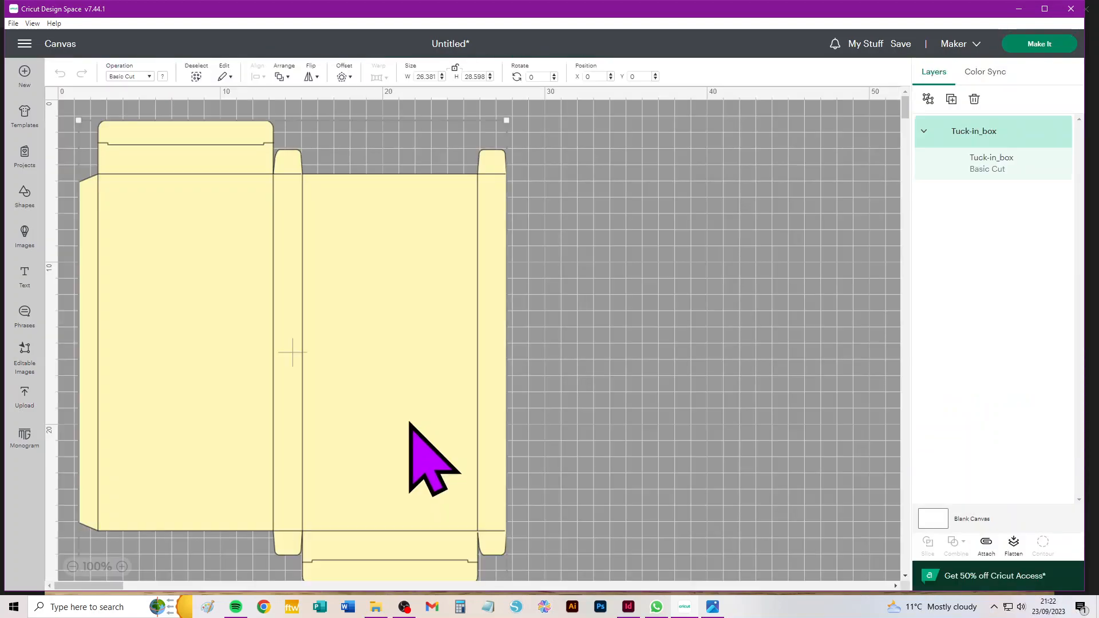
- Hide the canvas grid and change the tuck-in box's fold-line layer from Basic Cut to Score
click(50, 94)
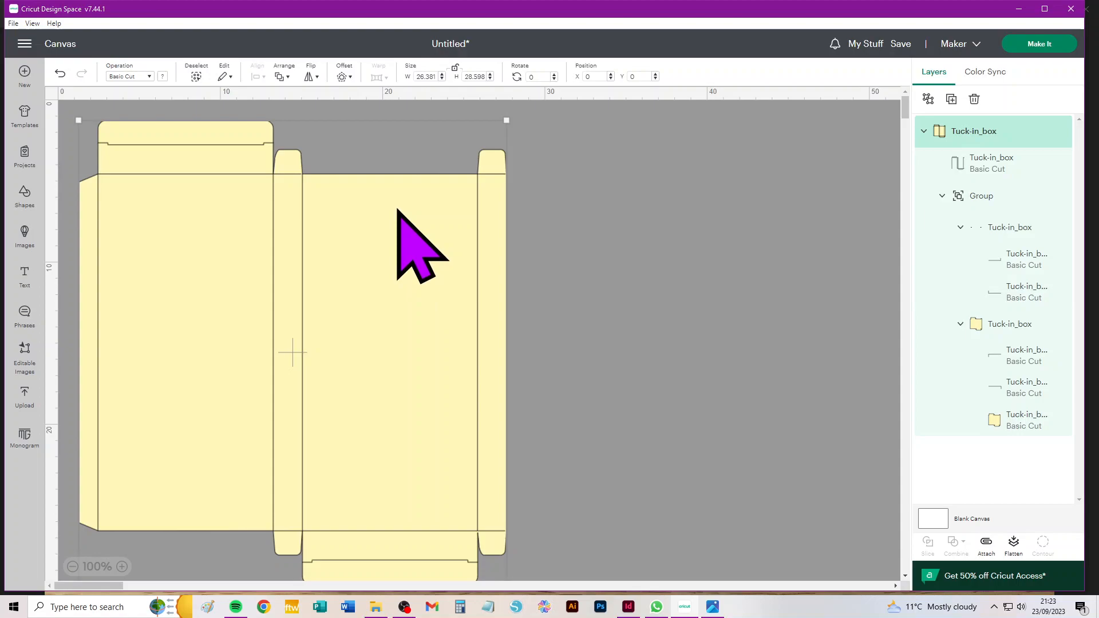
click(1001, 165)
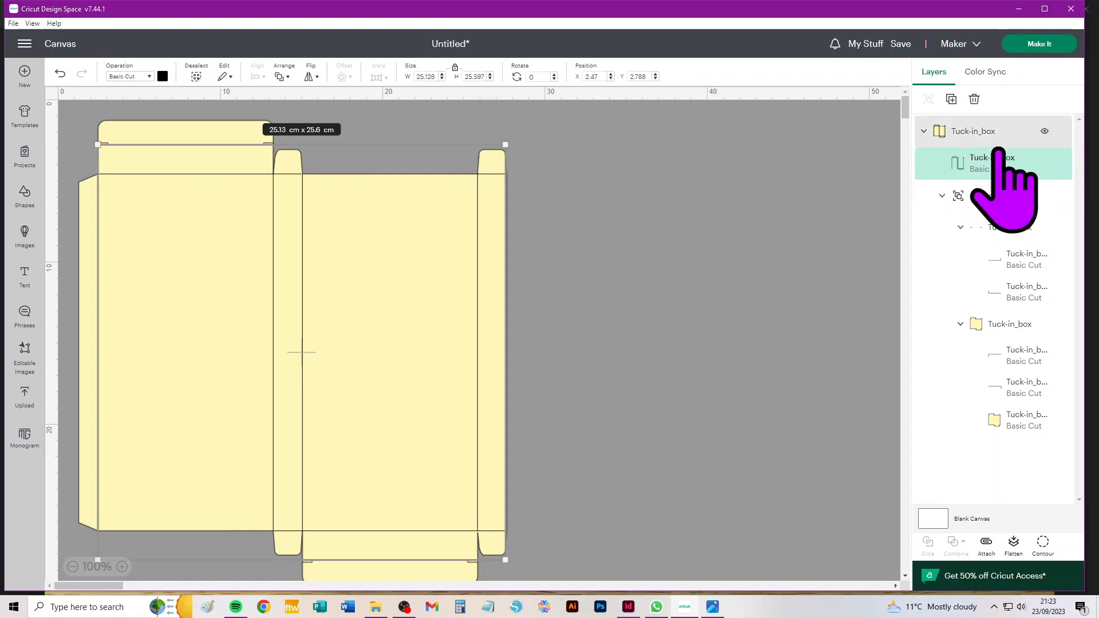
click(131, 78)
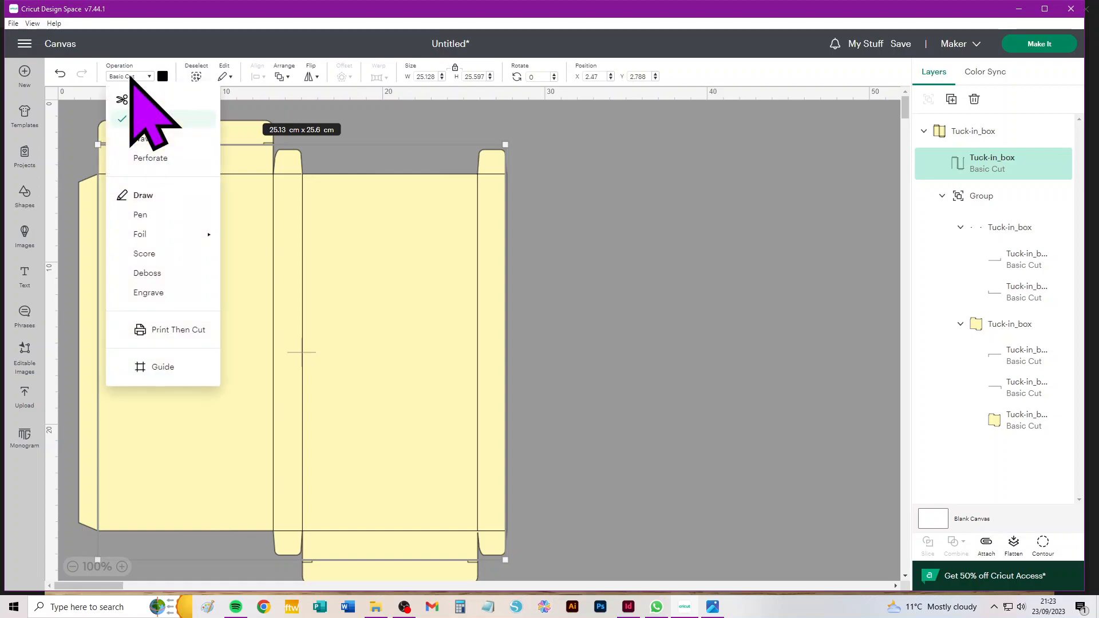
click(145, 254)
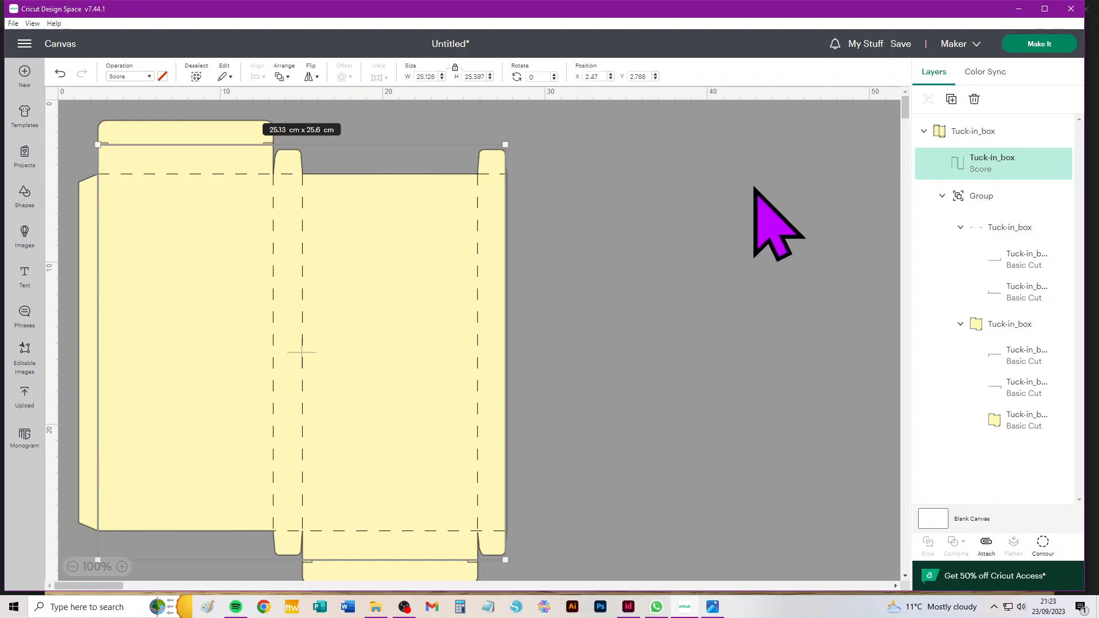
click(666, 157)
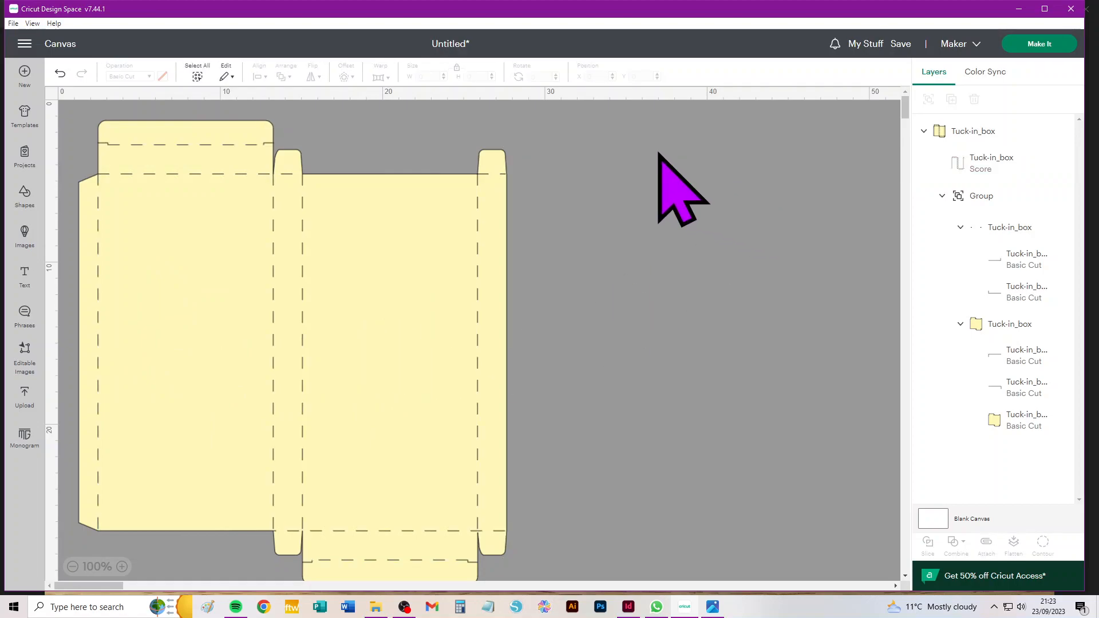
- Select all layers of the tuck-in box and attach them together
drag(599, 113, 67, 595)
click(694, 363)
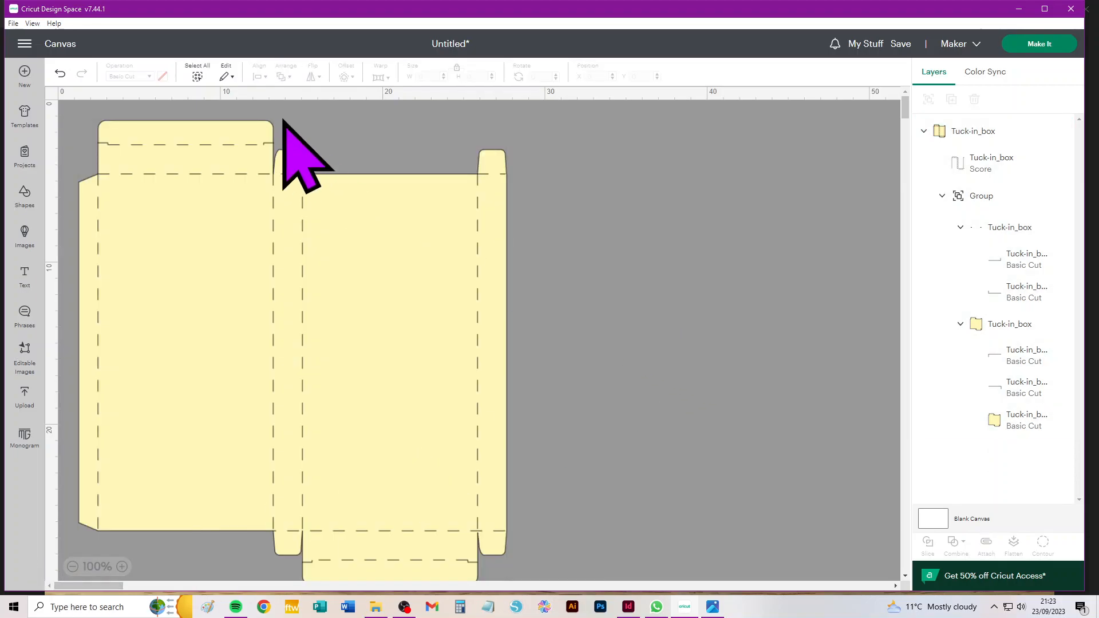
click(198, 77)
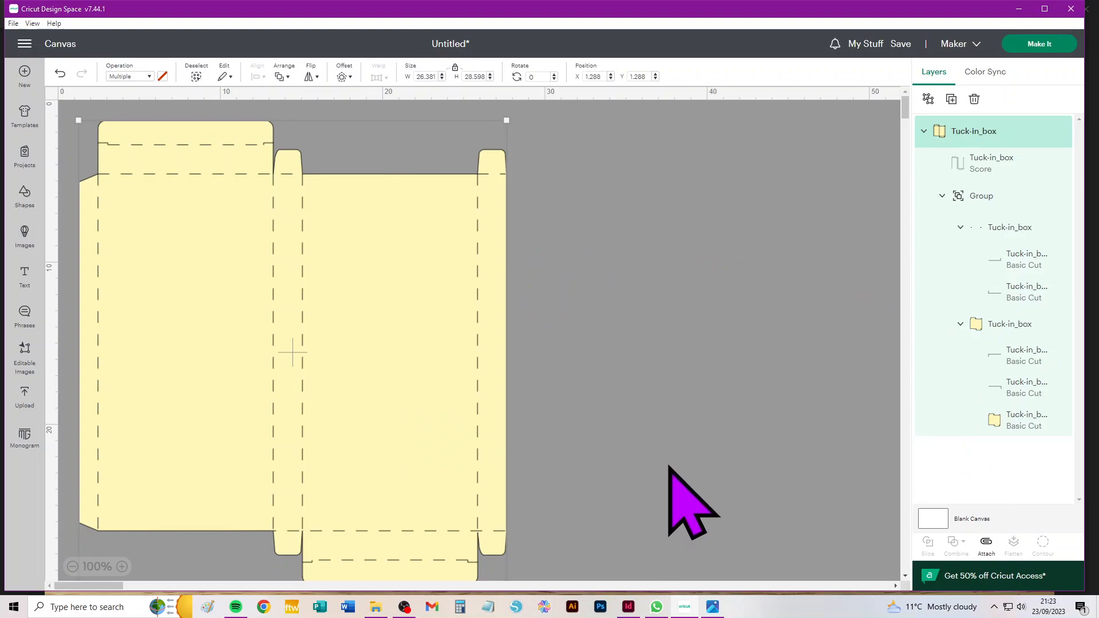
click(986, 542)
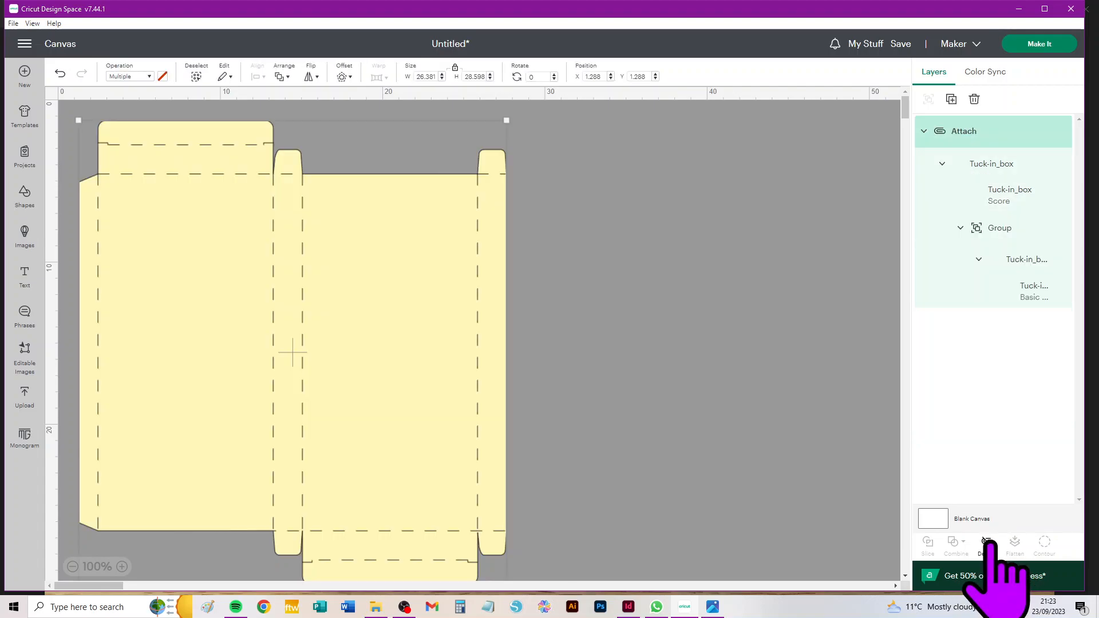
- Send the box to be made with a 30.5 cm x 30.5 cm material size and continue to the machine connection stage
click(1037, 44)
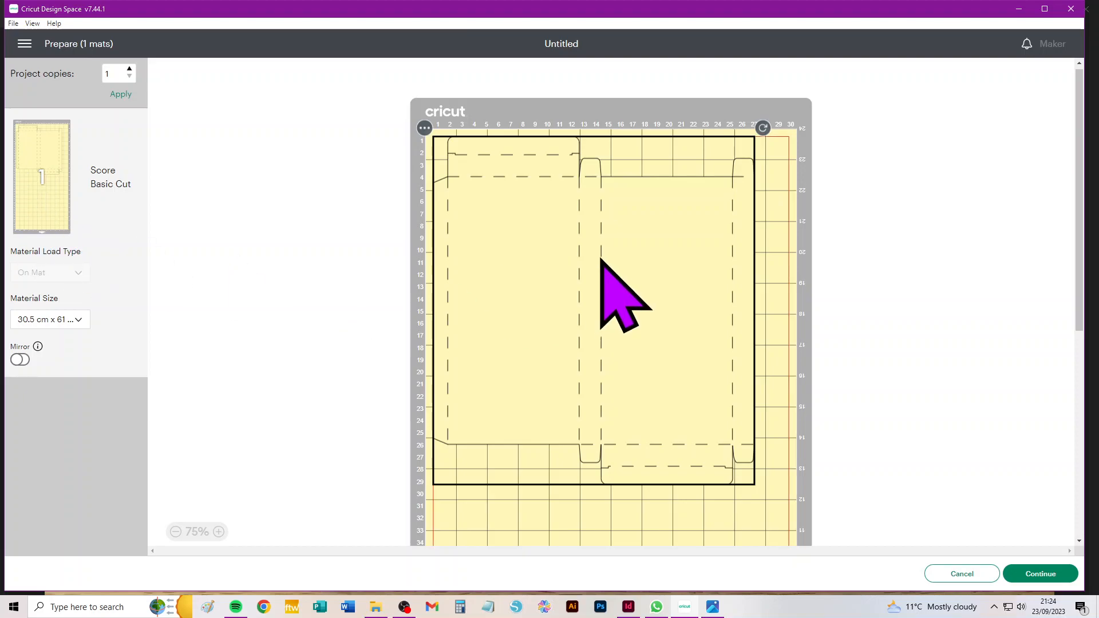
click(45, 320)
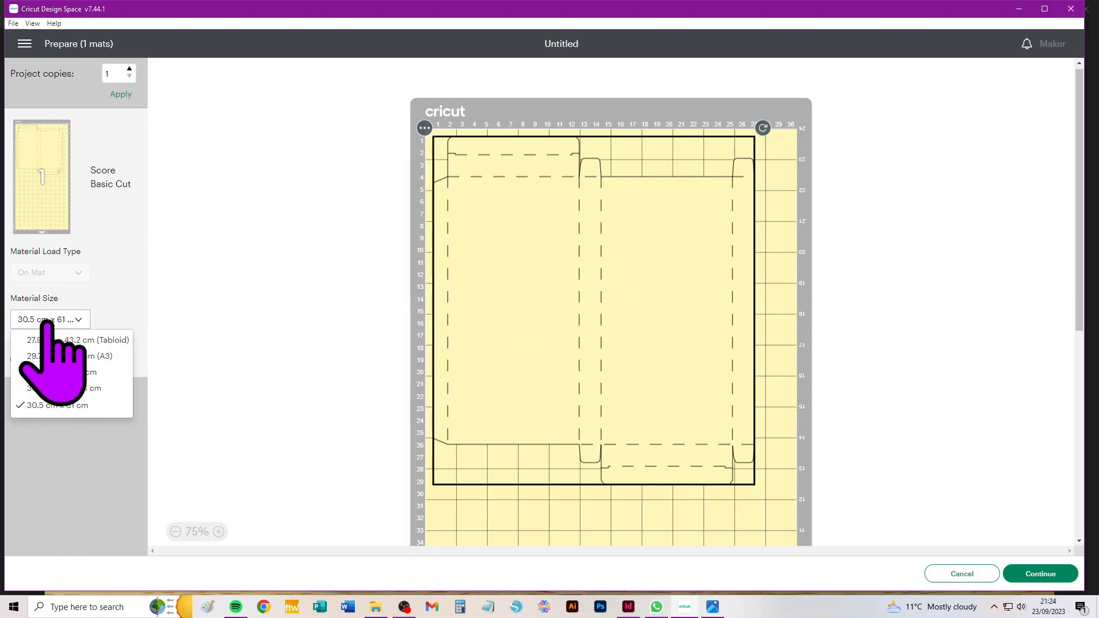
click(59, 372)
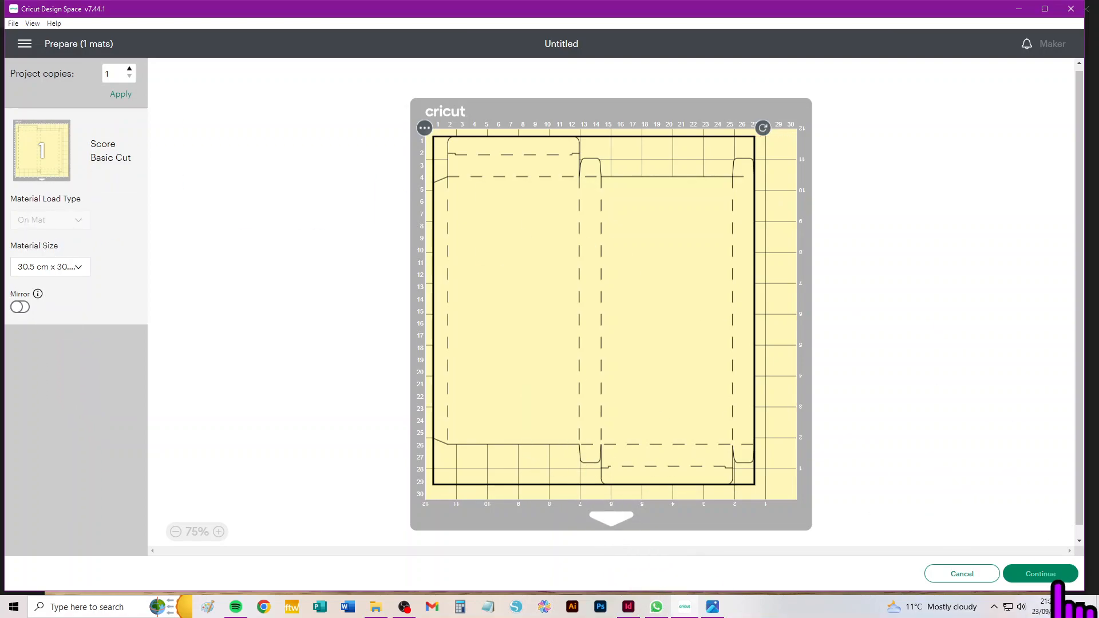
click(1040, 574)
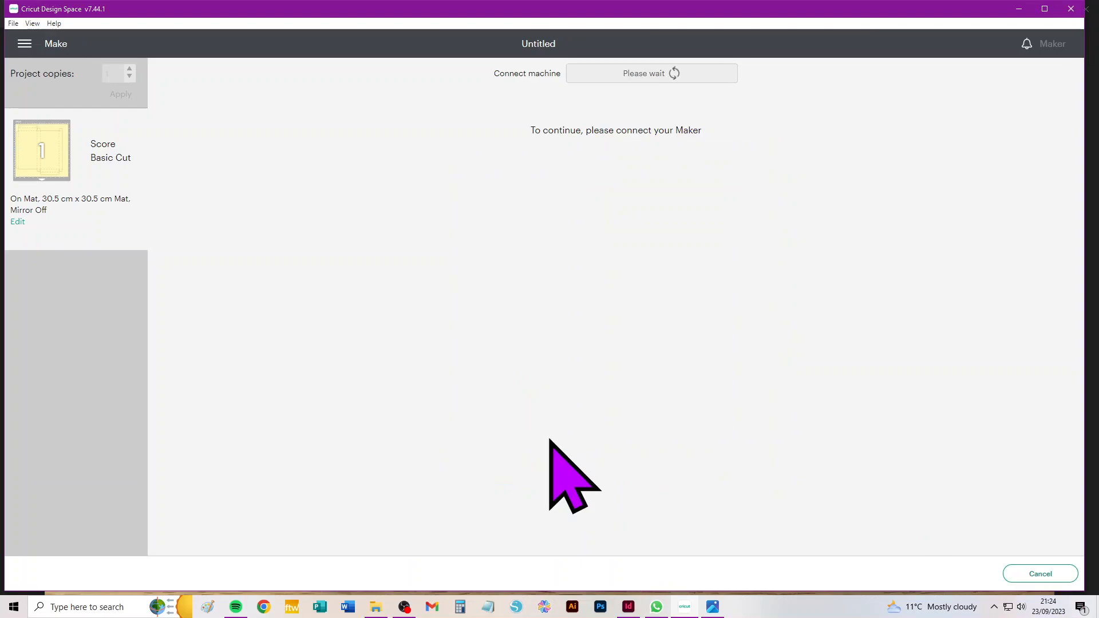
- Cancel the cut and clear the tuck-in box from the canvas
click(1056, 572)
click(604, 63)
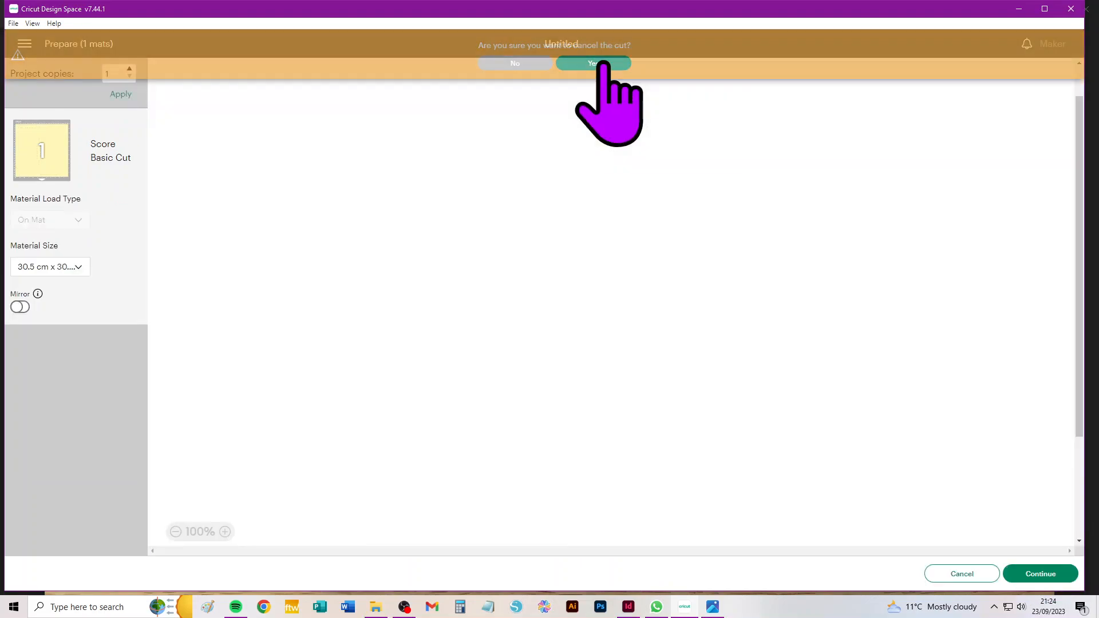
click(958, 579)
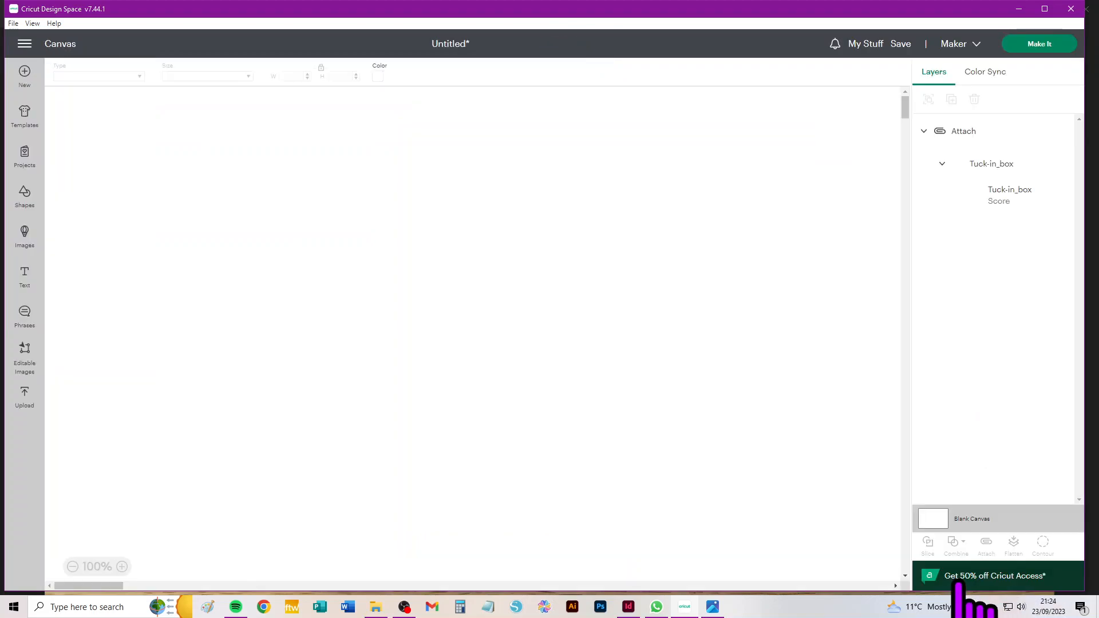
key(ctrl+a)
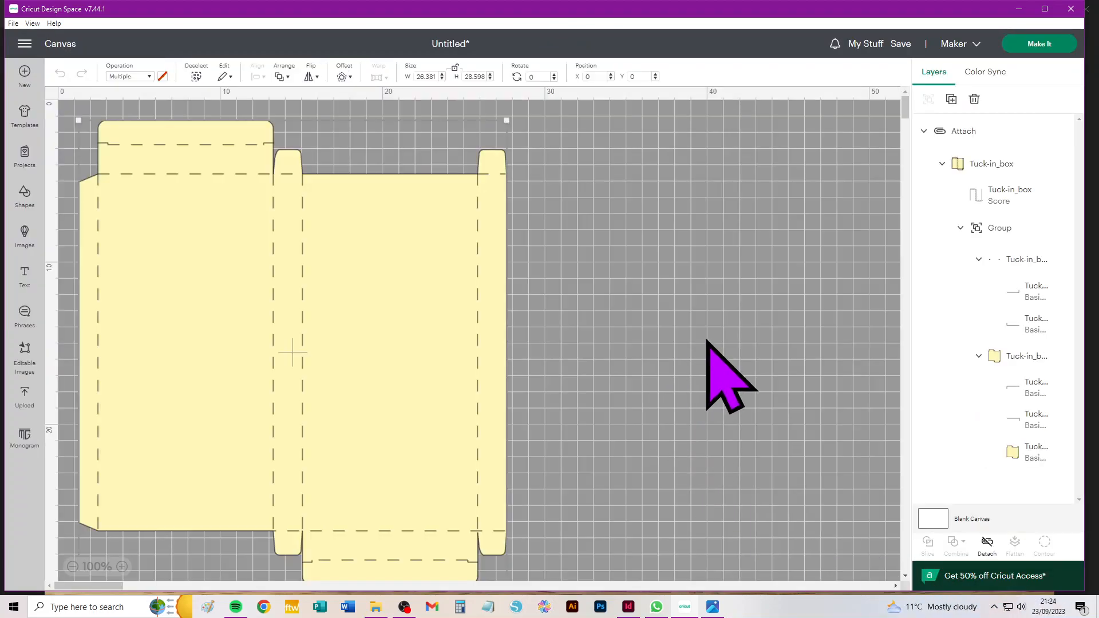
key(Delete)
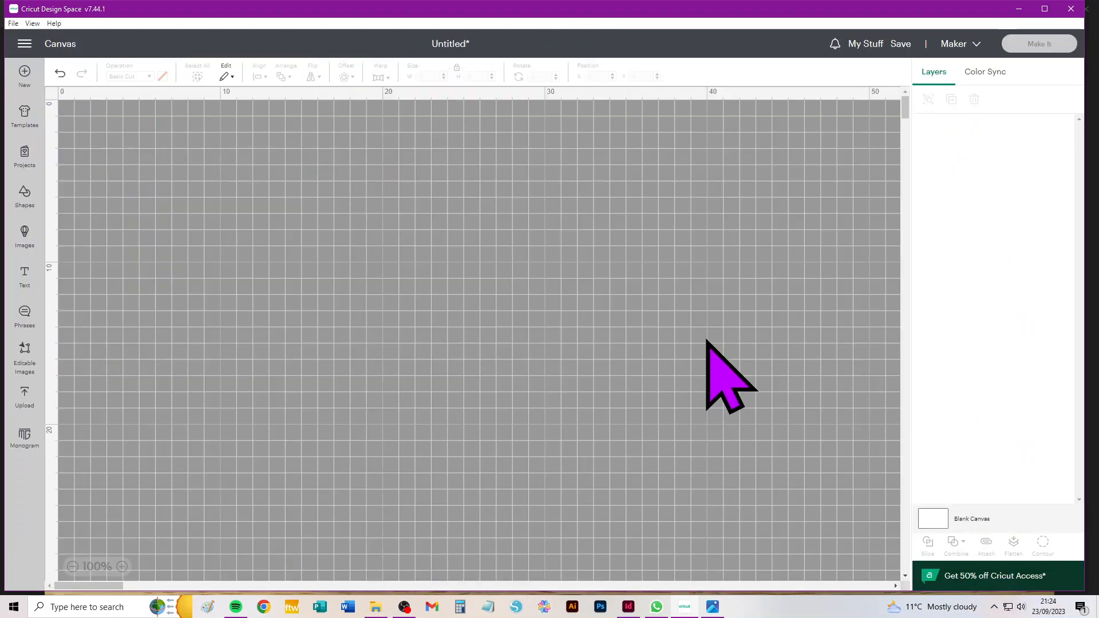
- Add the uploaded Card_front_money_pocket template to the empty canvas
click(26, 395)
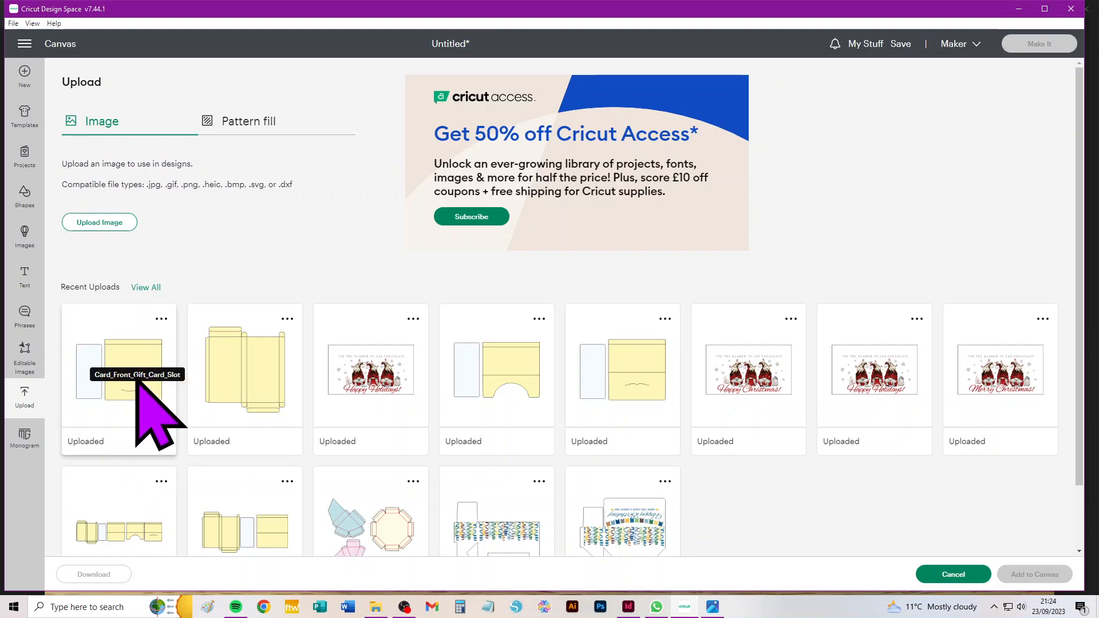
click(506, 370)
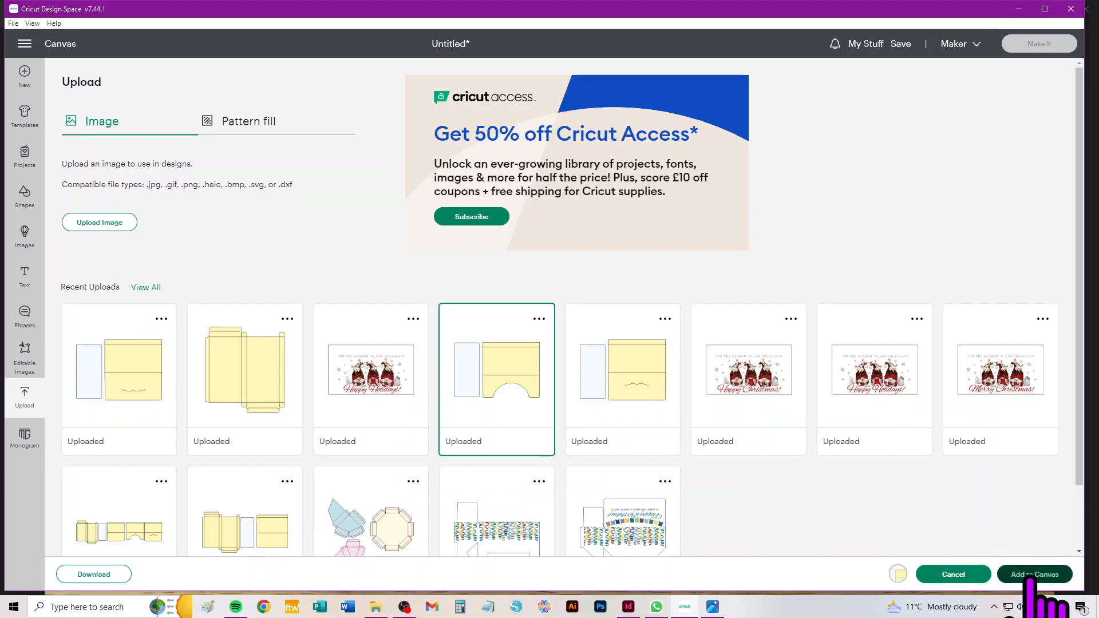
click(1029, 575)
click(996, 553)
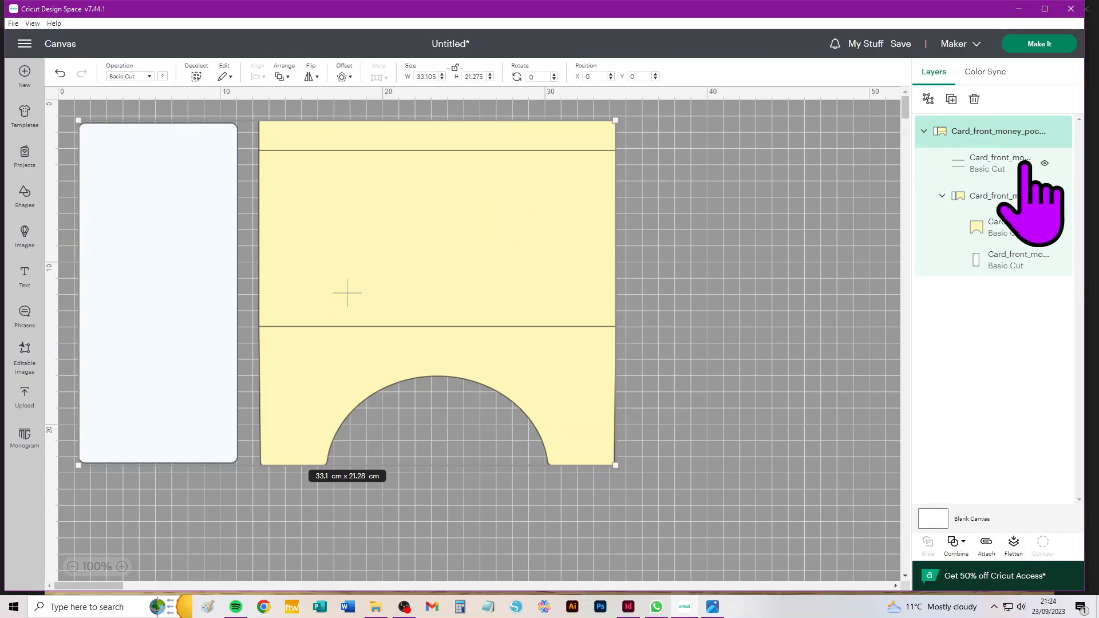
- Check the template's colours in Color Sync and set the money-pocket card front's two fold lines to Score
click(988, 72)
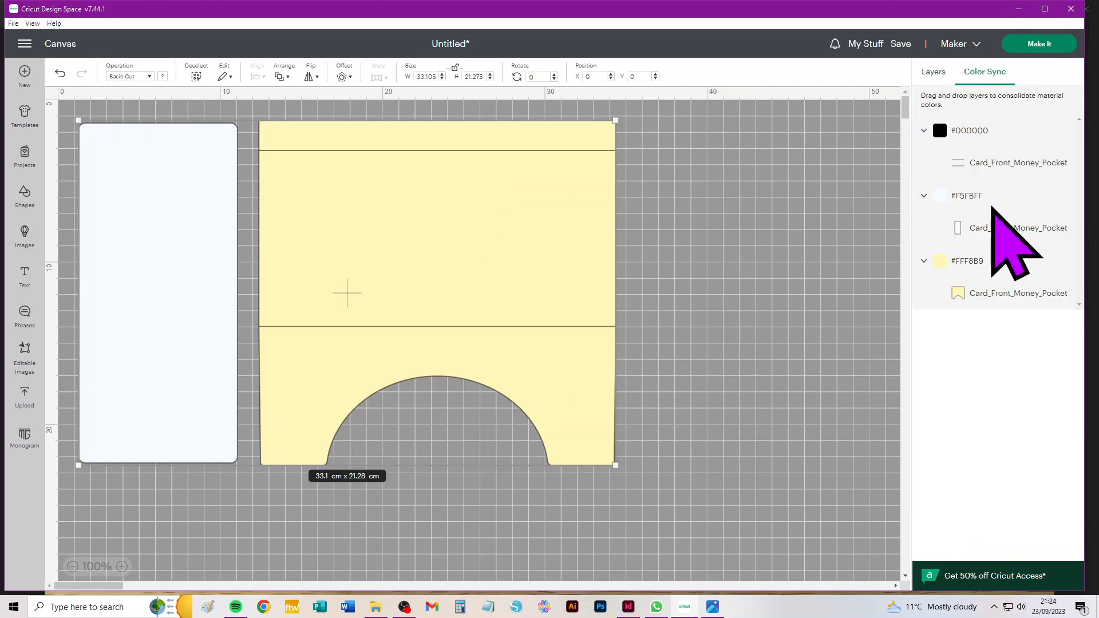
click(937, 73)
click(1003, 162)
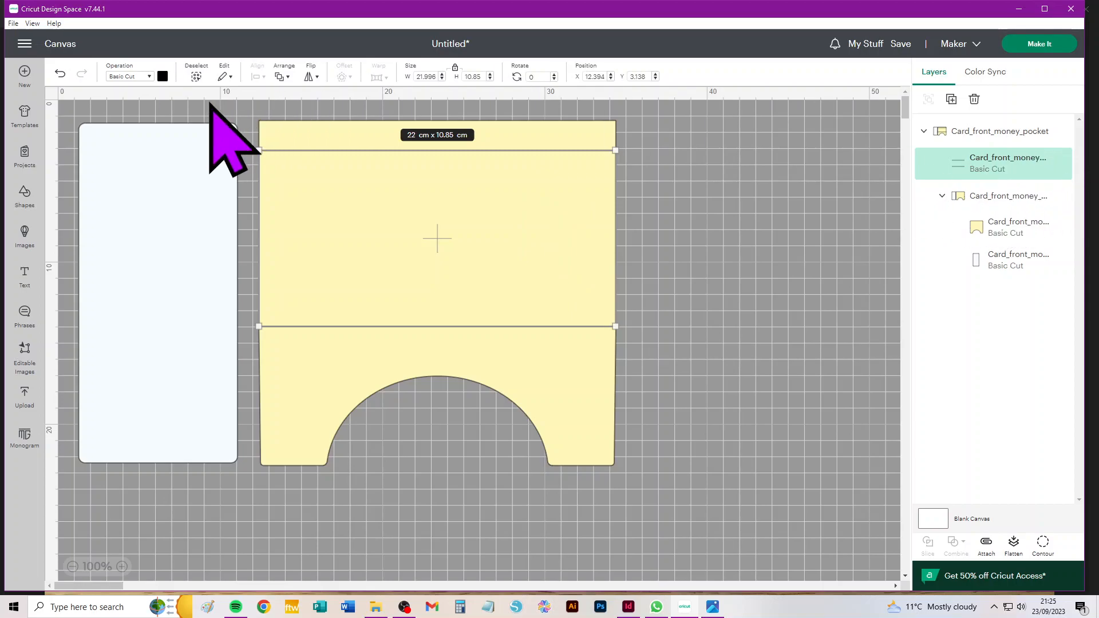
click(132, 76)
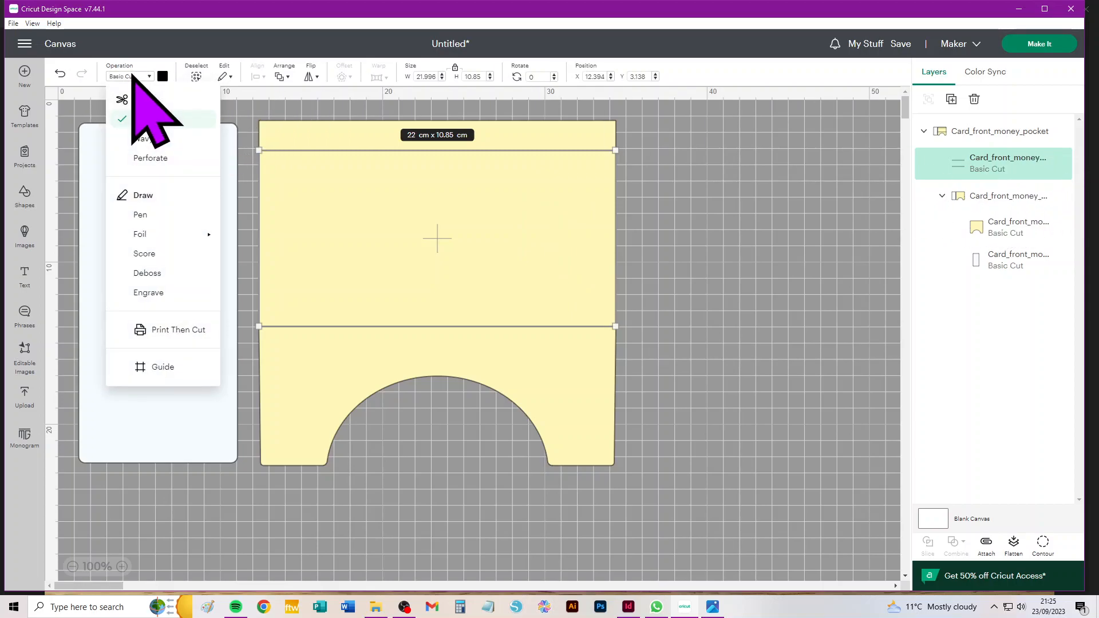
click(143, 253)
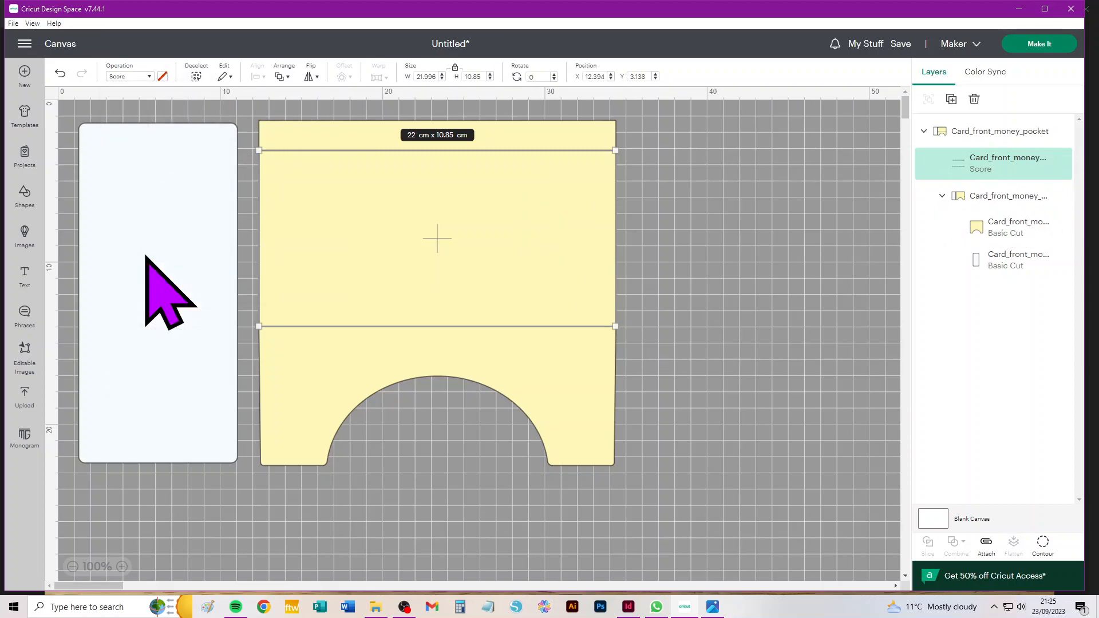
click(701, 212)
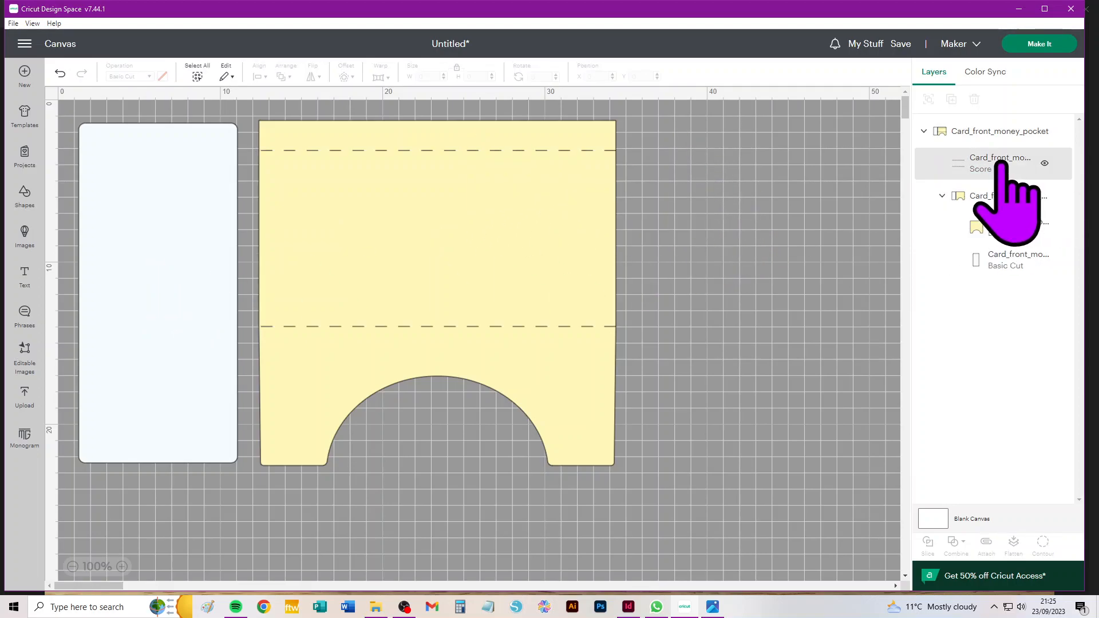
- Ungroup the money-pocket template completely so the score lines, pocket front and insert panel are separate layers
click(998, 200)
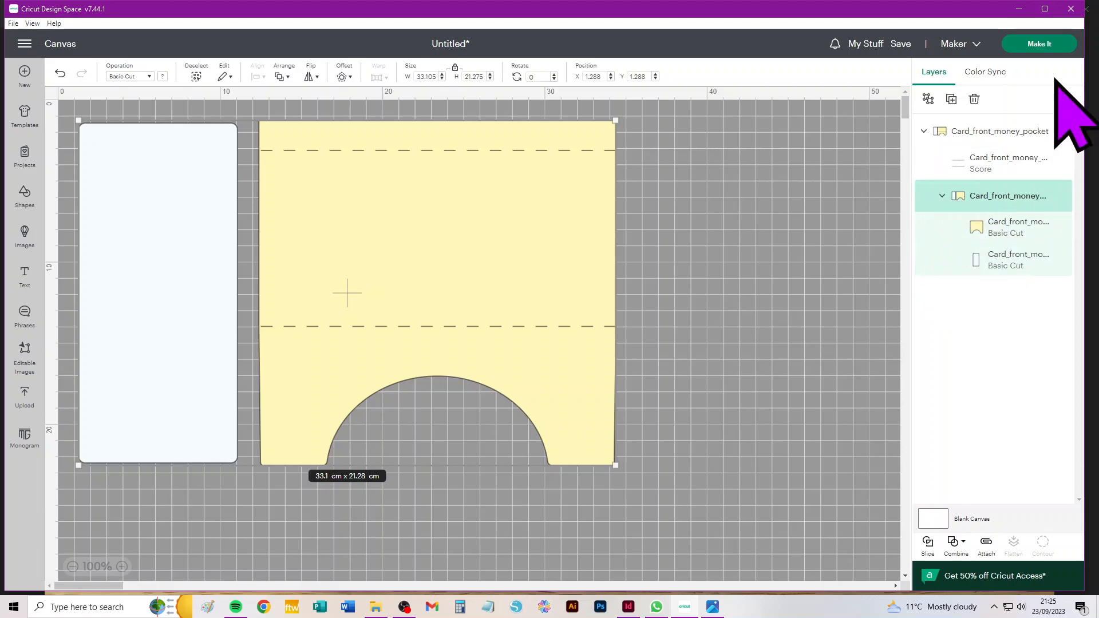
click(927, 99)
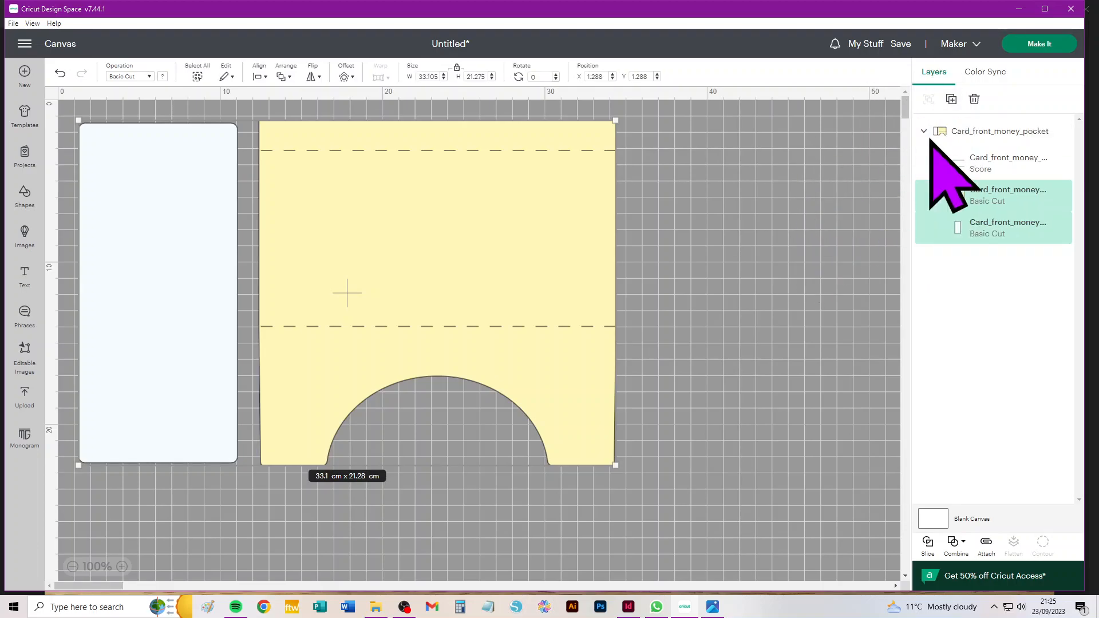
click(1005, 130)
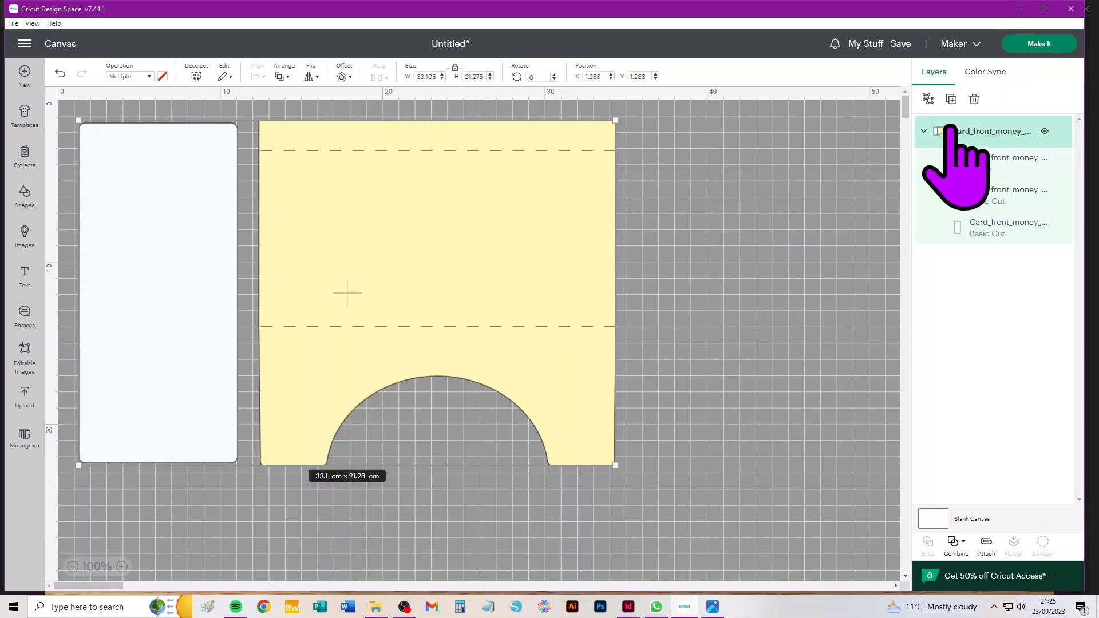
click(929, 97)
click(733, 137)
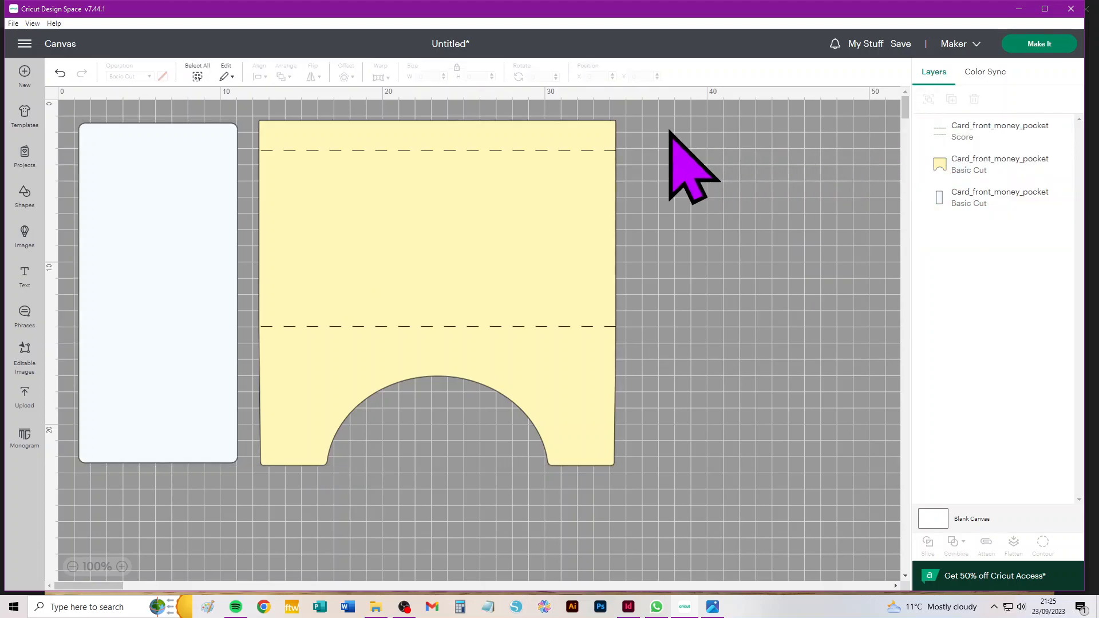
- Attach the score lines to the yellow pocket front and move the attached piece away from the insert panel
drag(657, 110, 246, 538)
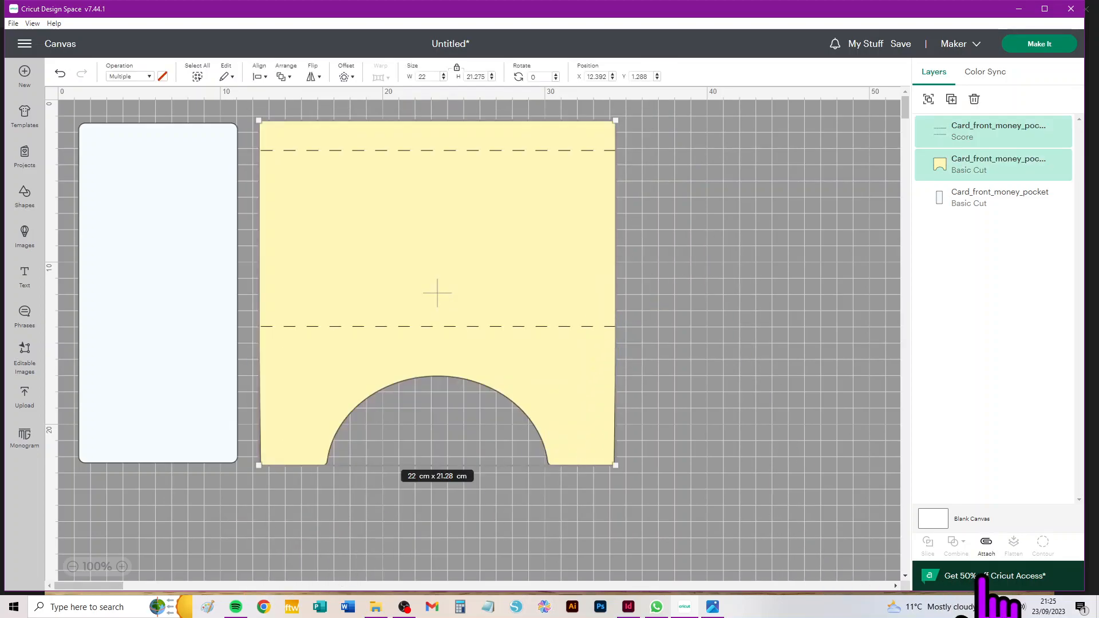
click(986, 543)
drag(475, 223, 553, 236)
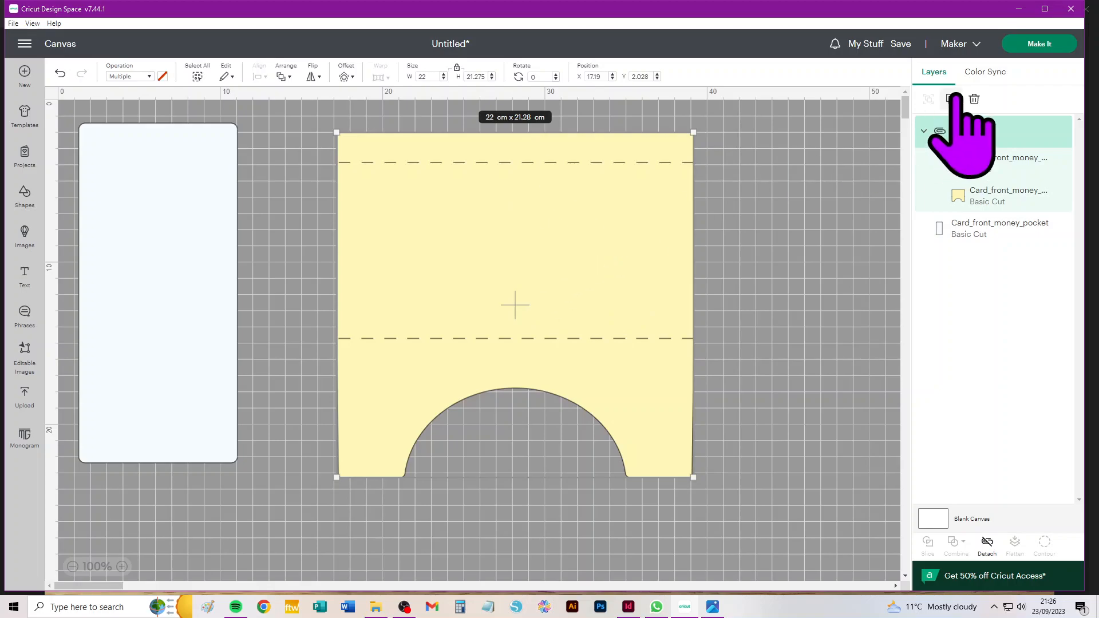
- Preview the project for making with both mats set to 30.5 cm x 30.5 cm material, and return to the canvas
click(1047, 44)
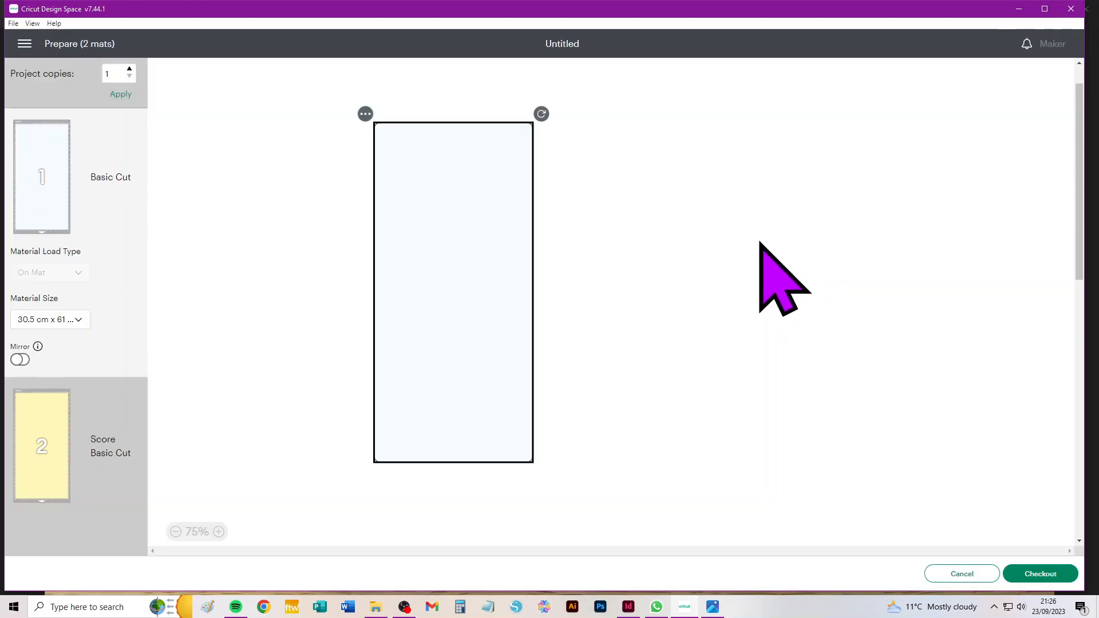
click(62, 322)
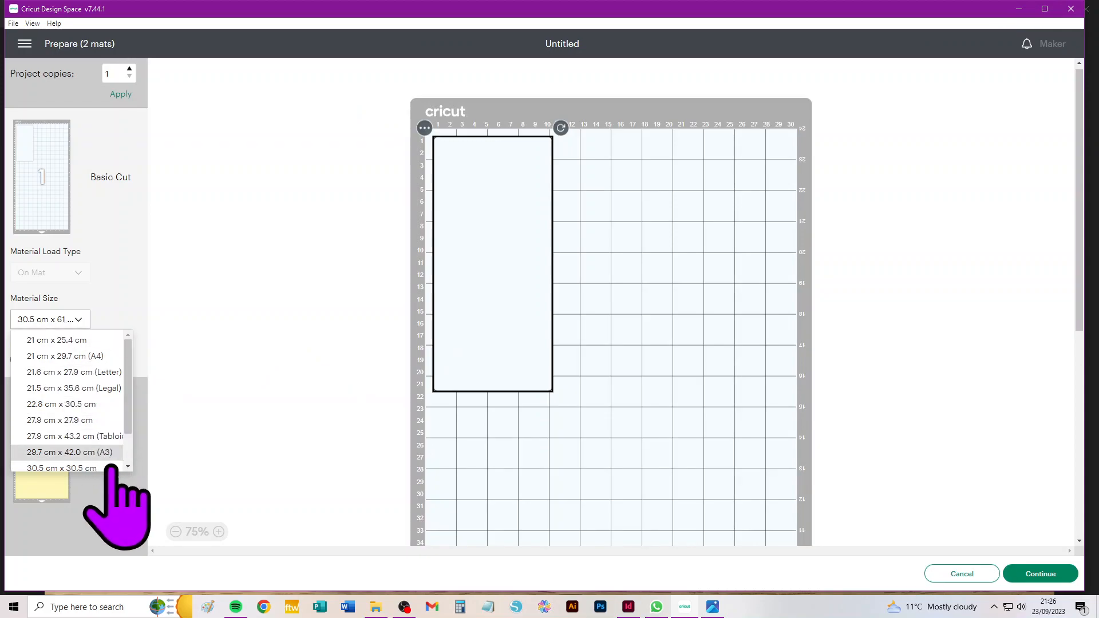
scroll(80, 423, down, 2)
click(50, 452)
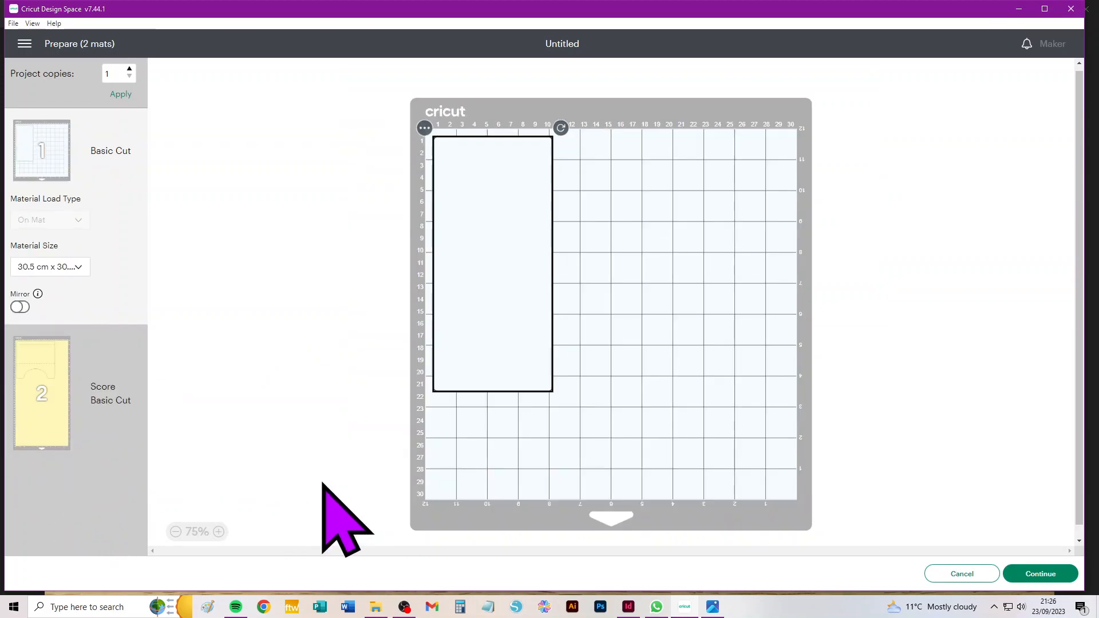
click(64, 378)
click(46, 405)
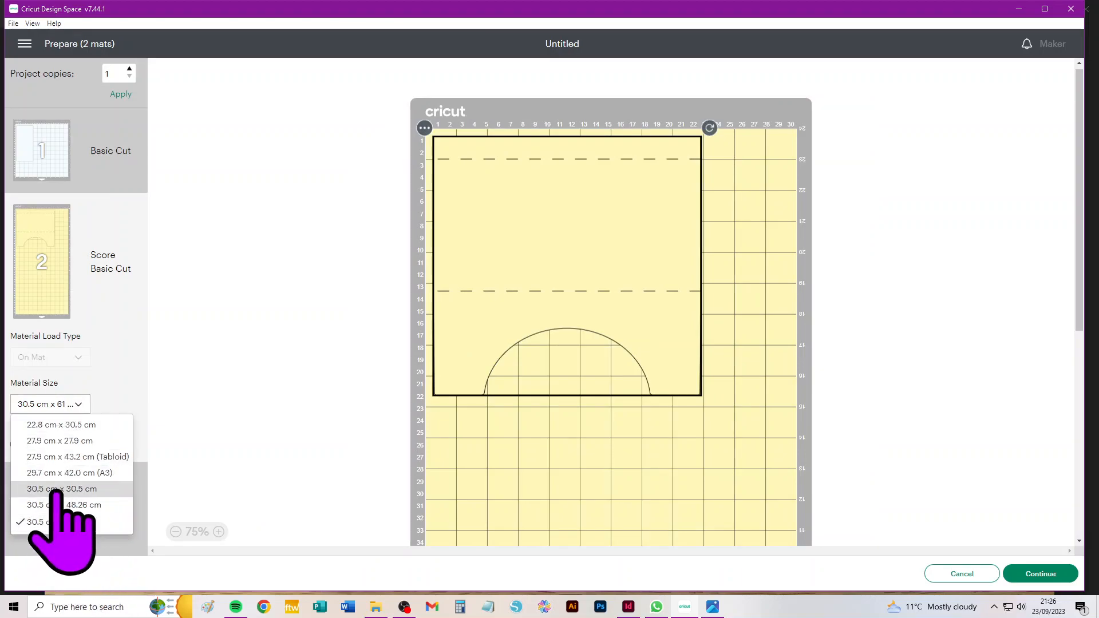
click(75, 489)
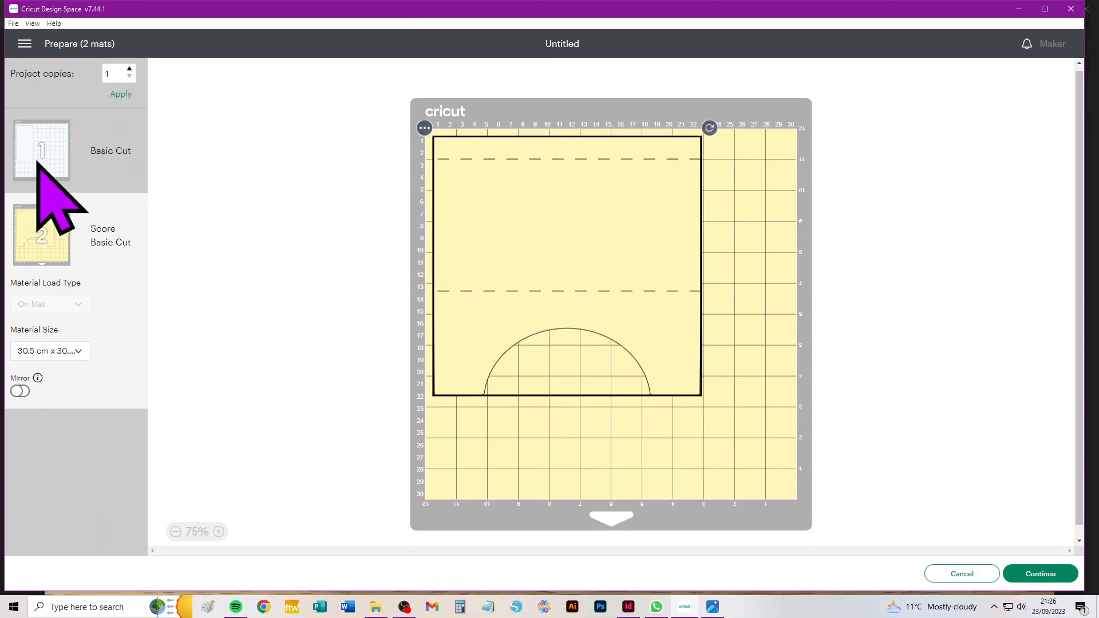
click(43, 166)
click(967, 572)
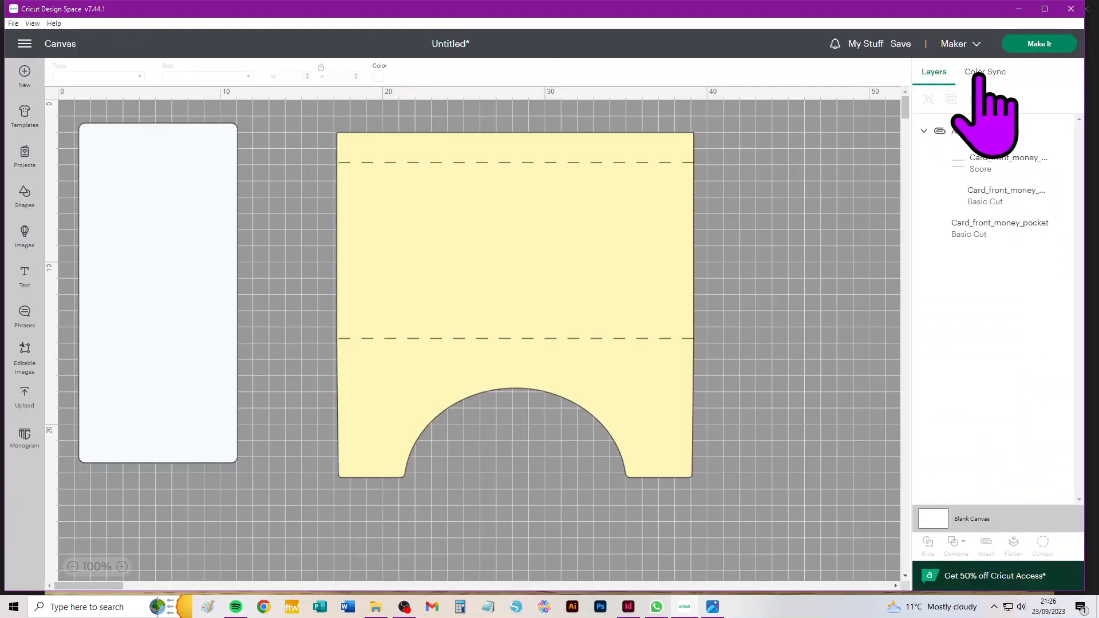
- Use Color Sync to match the insert panel to the pocket front's yellow #FFF8B9
click(982, 73)
drag(1019, 165, 1021, 222)
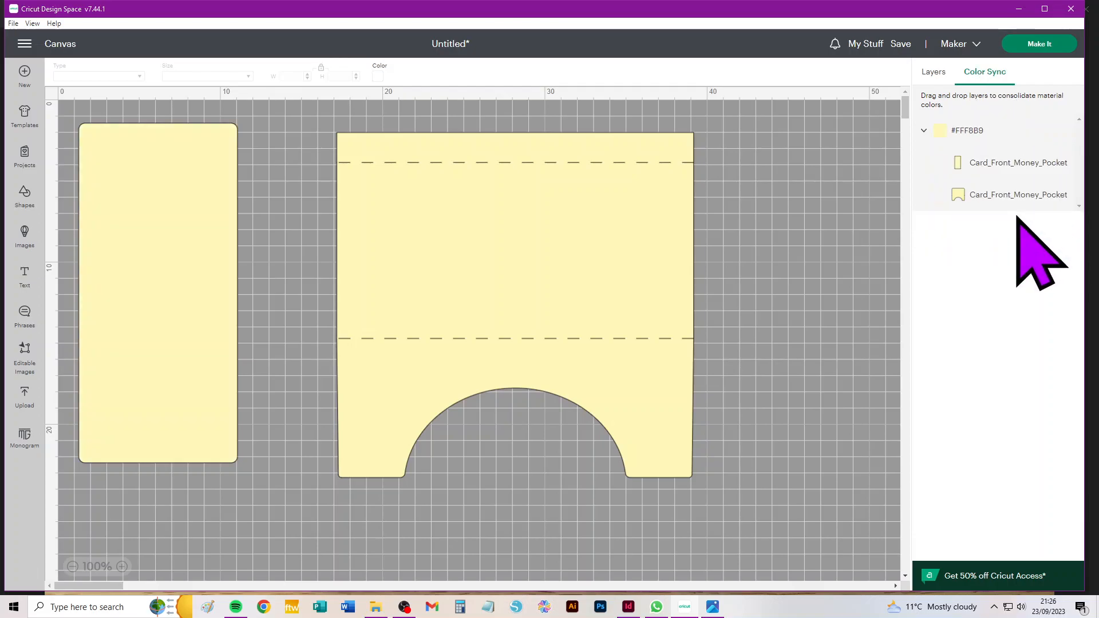
- Preview both pieces on one mat with 27.9 cm x 43.2 cm (Tabloid) material, and reposition the insert panel back on the canvas
click(1039, 44)
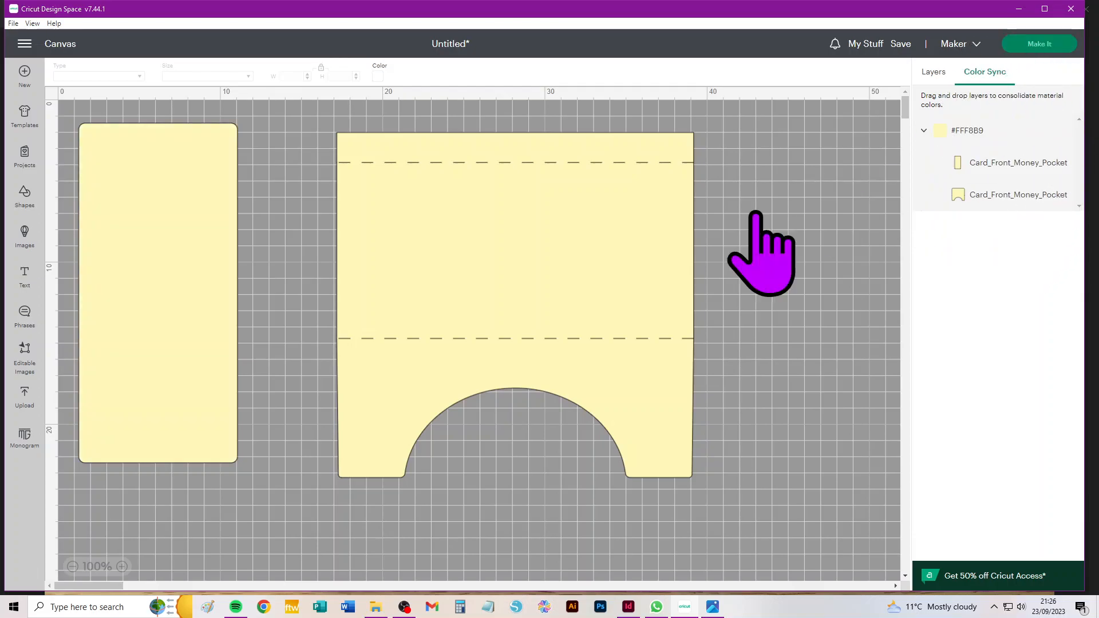
click(36, 320)
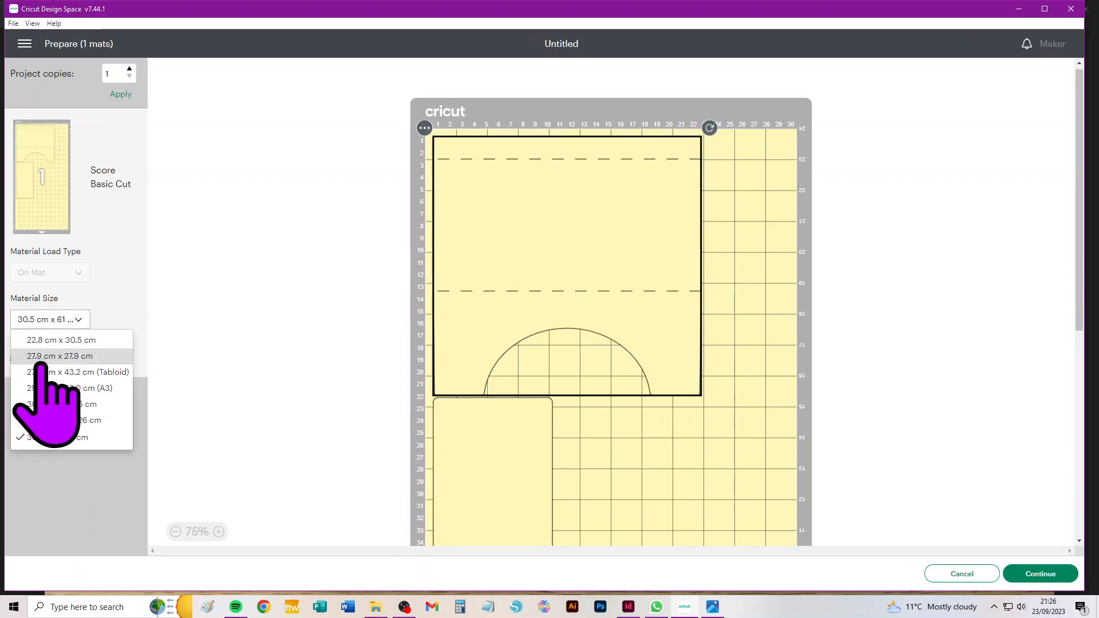
click(45, 391)
click(46, 319)
click(64, 369)
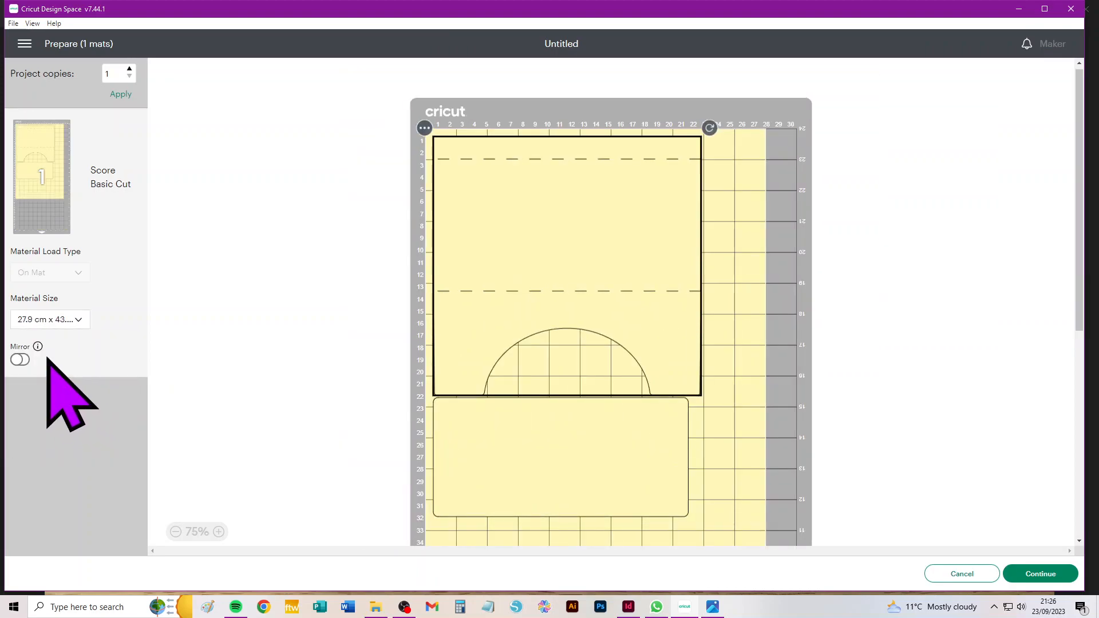
click(967, 576)
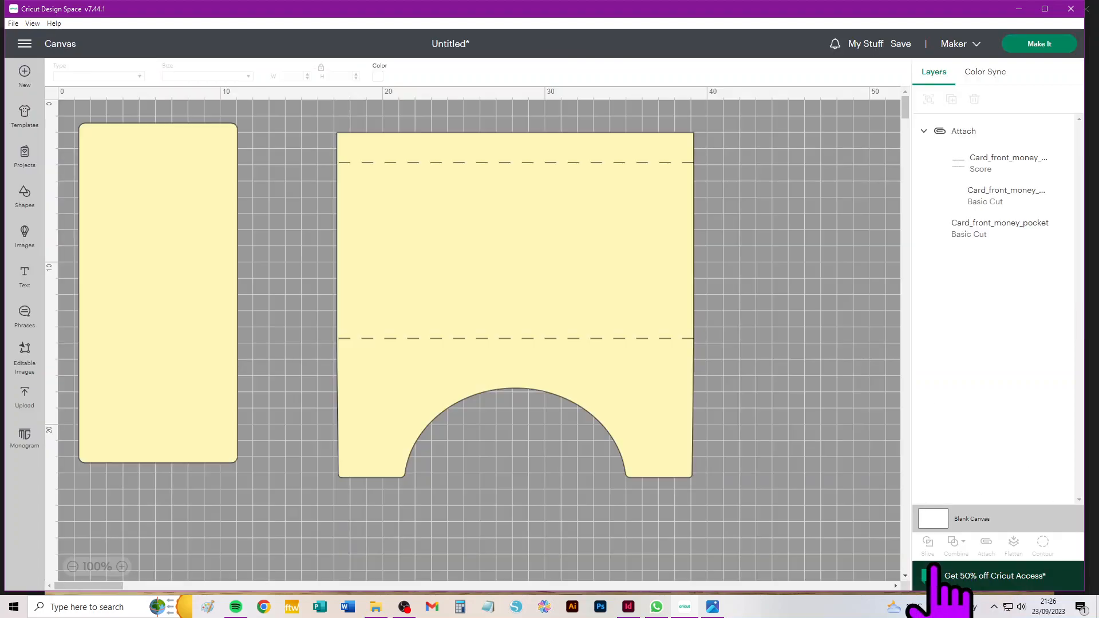
drag(154, 234, 202, 260)
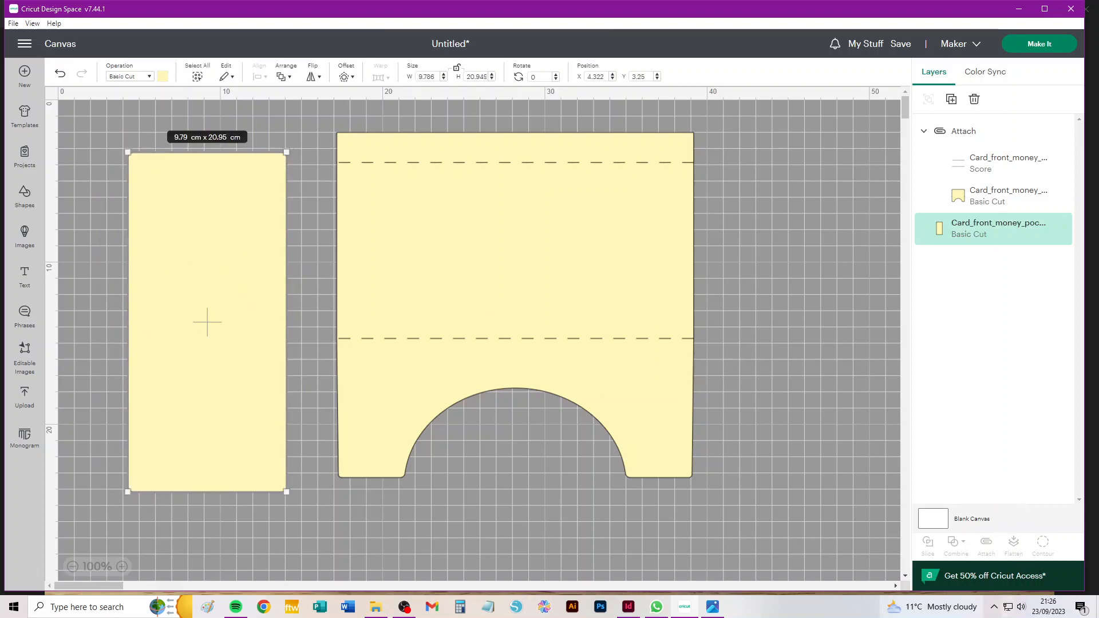
- Switch to the photo viewer, browse back from 10.jpg to the open gift-card box in 7.jpg, and return to Design Space
click(713, 607)
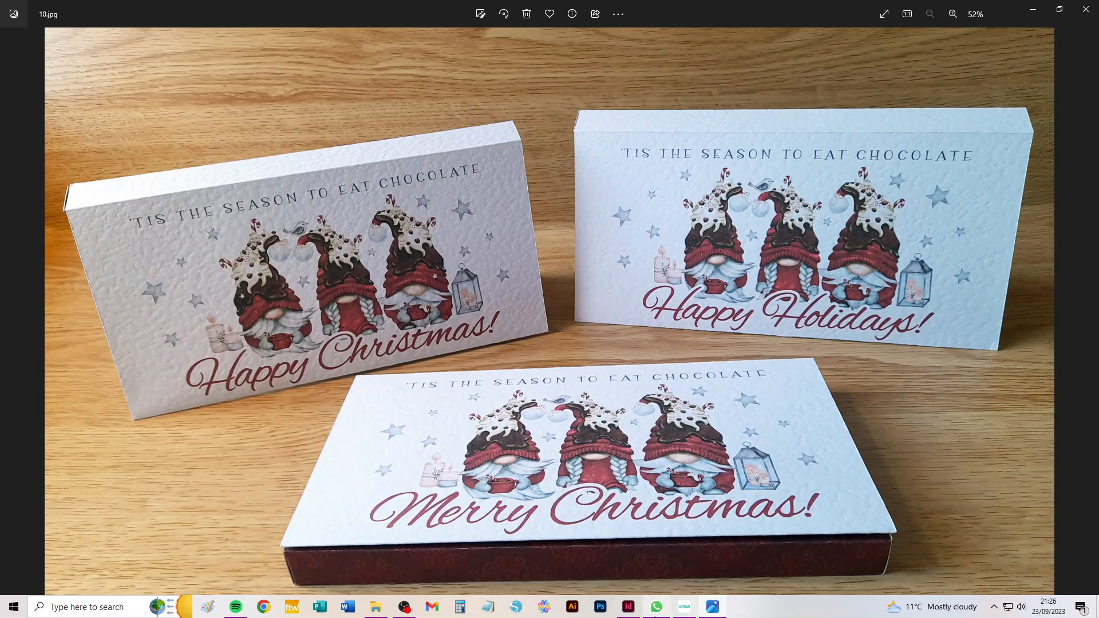
click(10, 310)
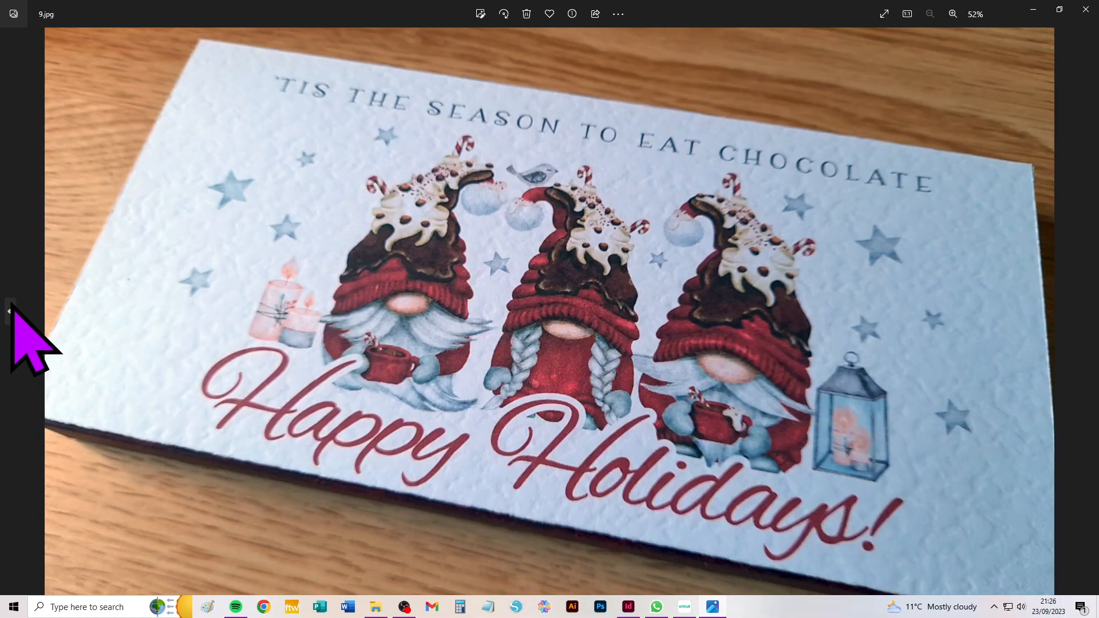
click(10, 309)
click(10, 309)
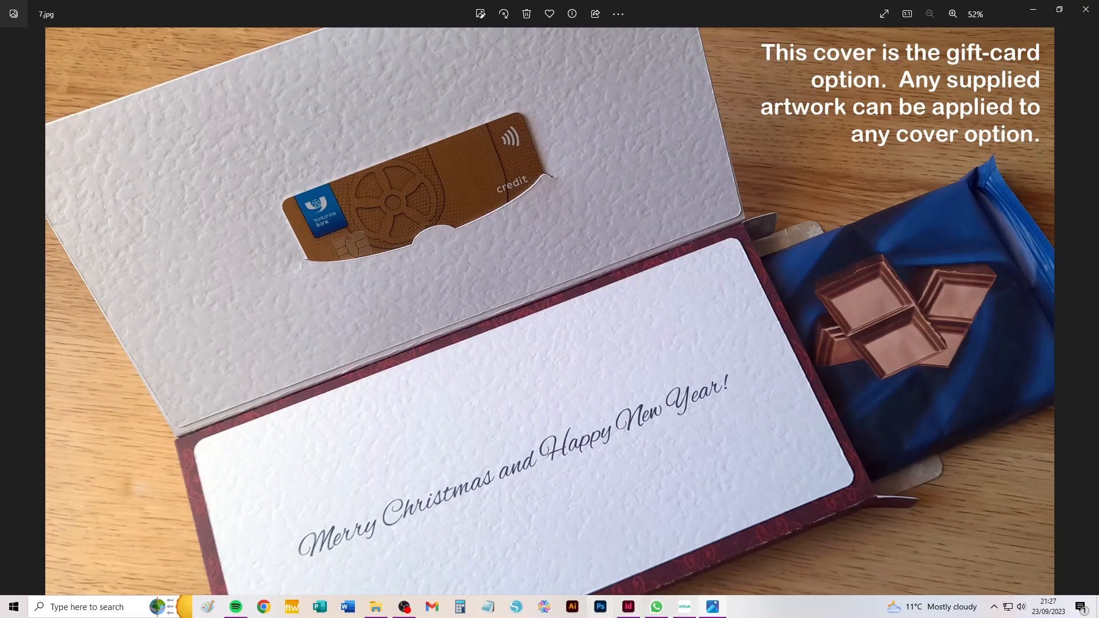
click(687, 609)
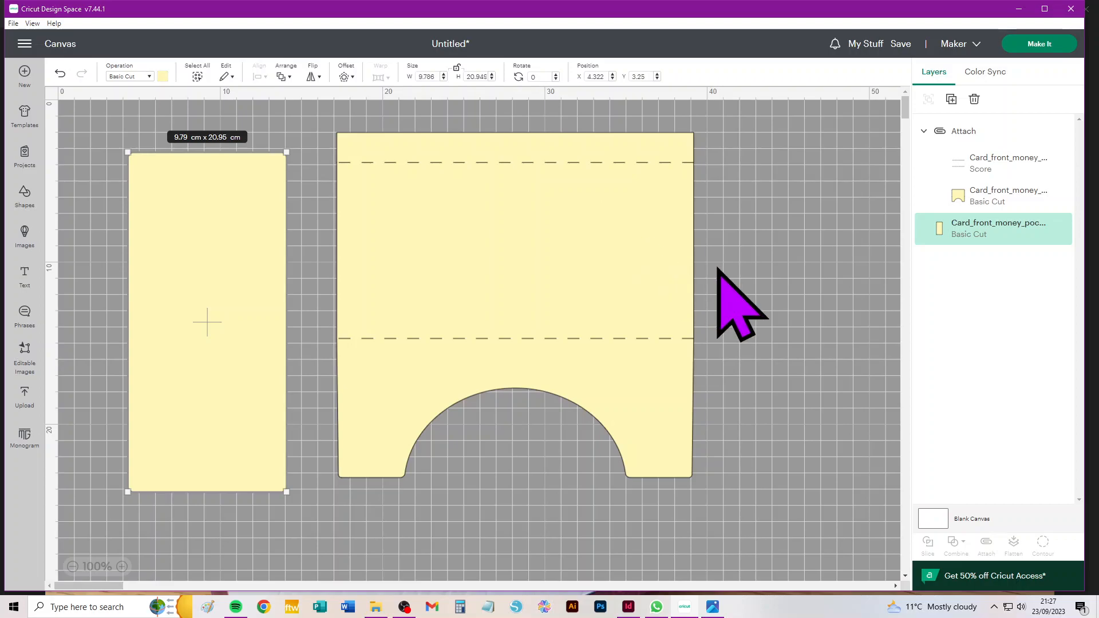
- Clear the pocket front and the insert panel from the canvas
click(748, 218)
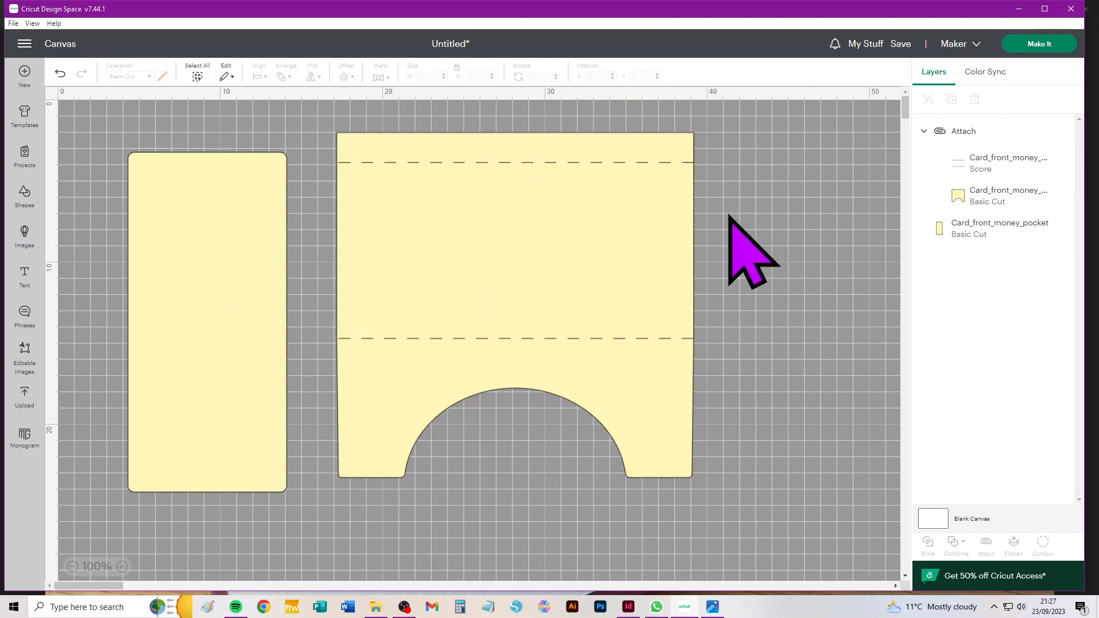
drag(773, 148, 132, 491)
key(Delete)
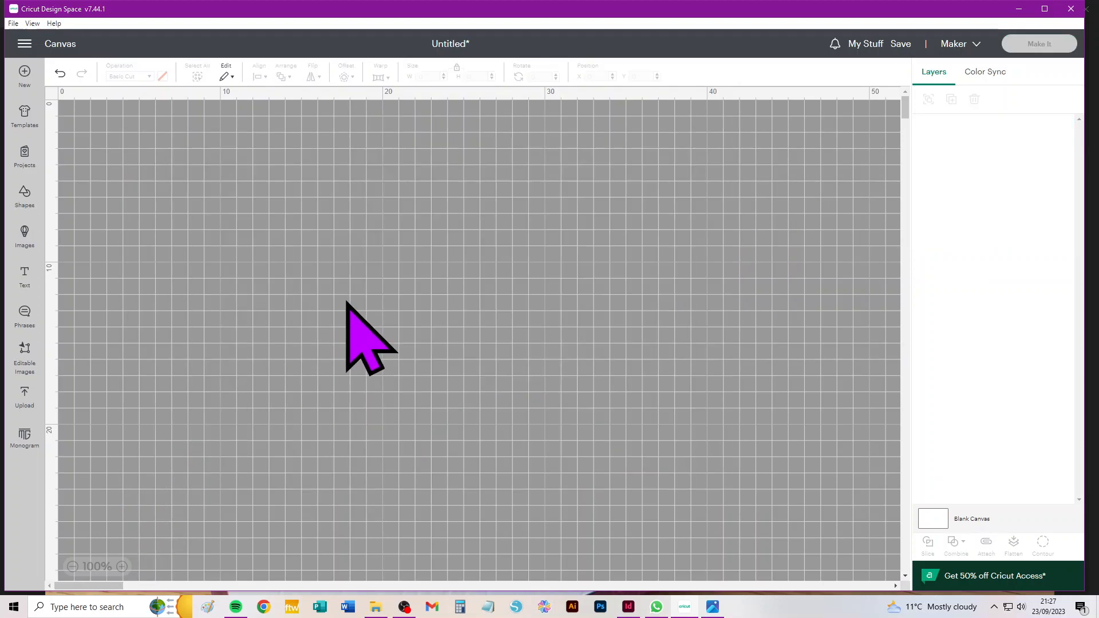
- Add the uploaded Card_front_money_pocket template to the canvas and move it towards the middle
click(25, 396)
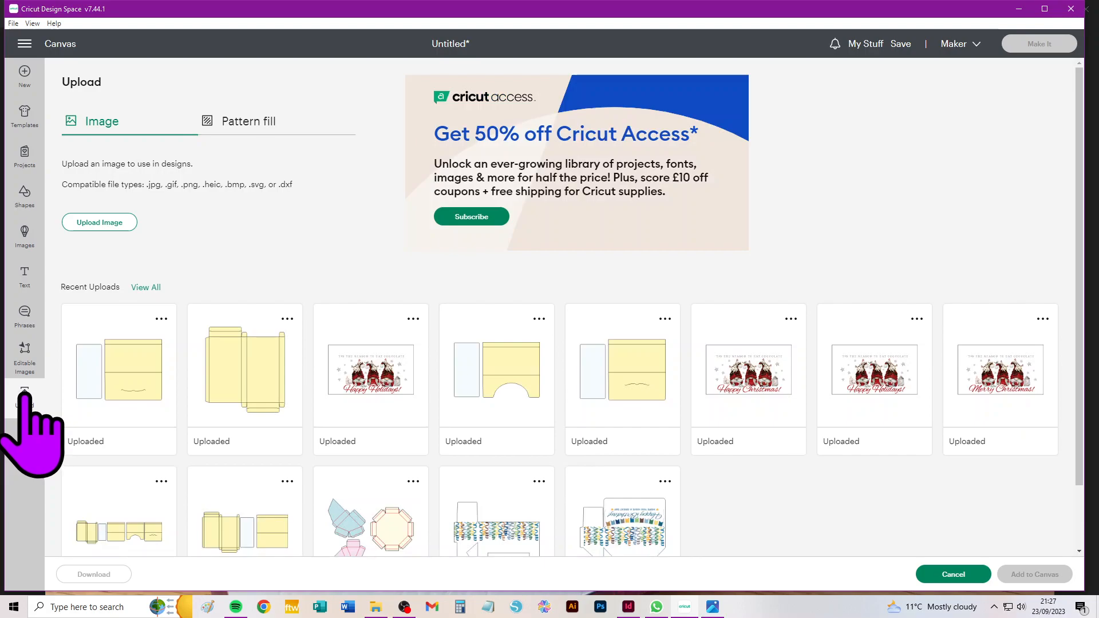
click(513, 378)
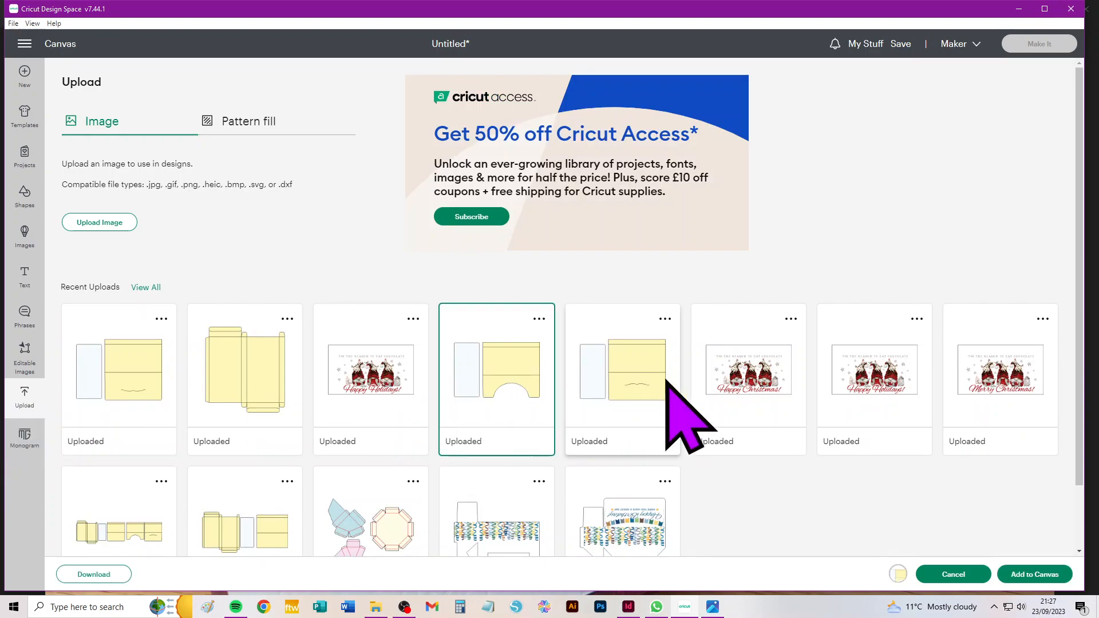
click(1029, 576)
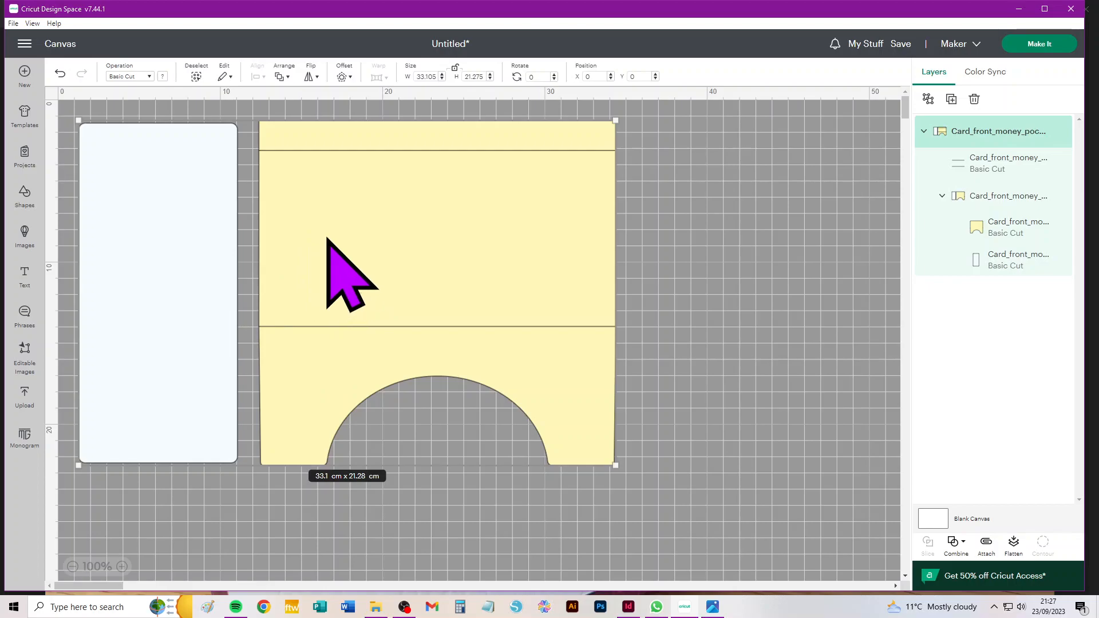
drag(367, 218, 460, 243)
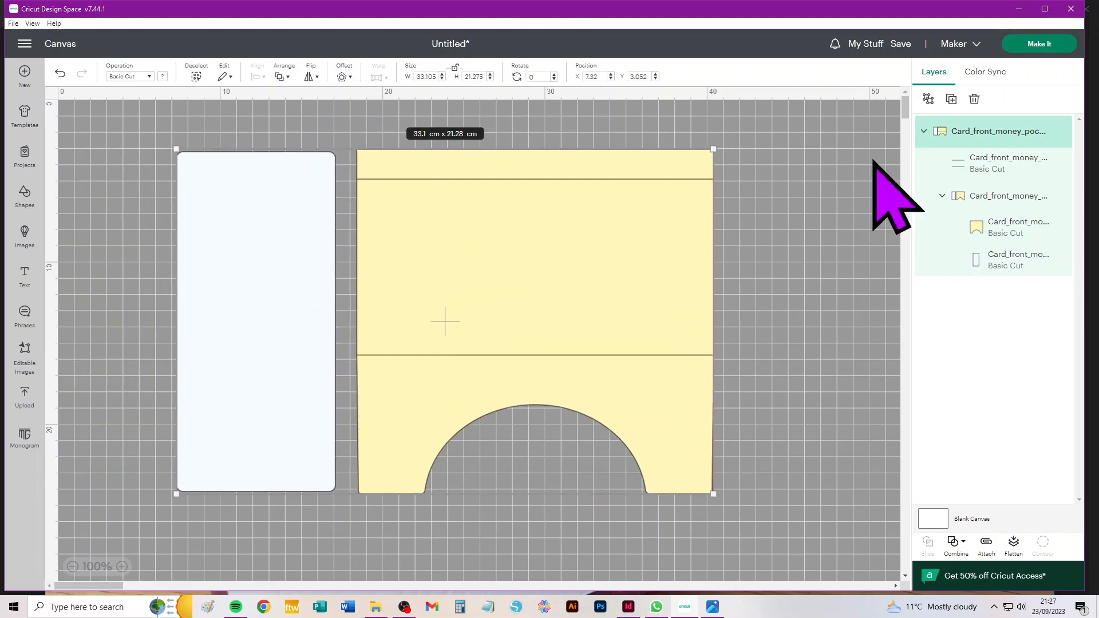
- Set the two fold lines of the newly added money-pocket template to Score
click(986, 168)
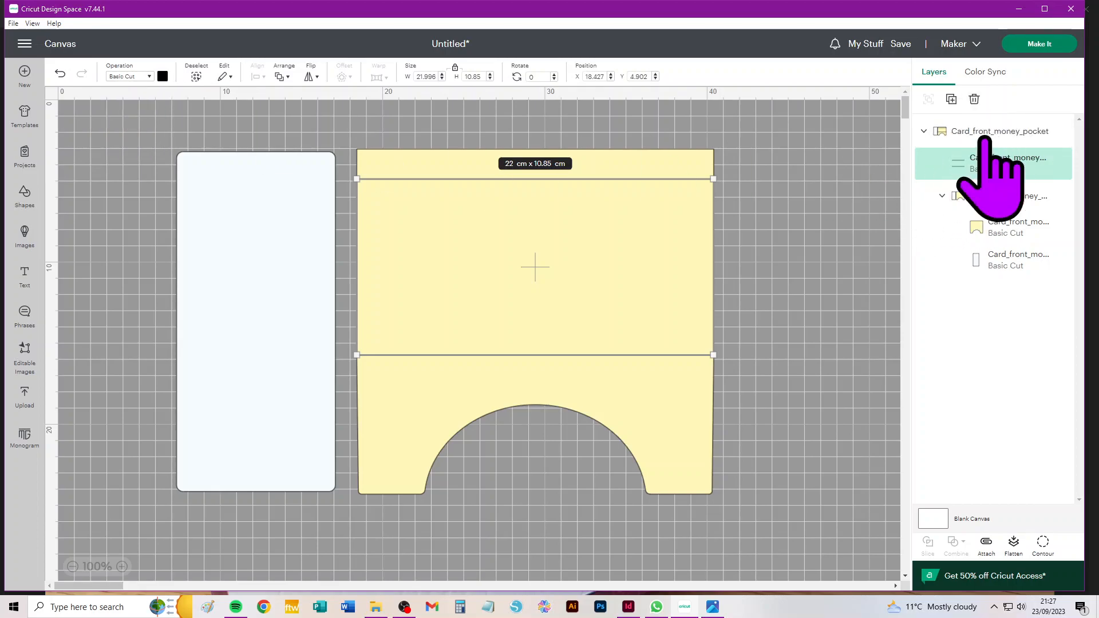
click(123, 76)
click(146, 254)
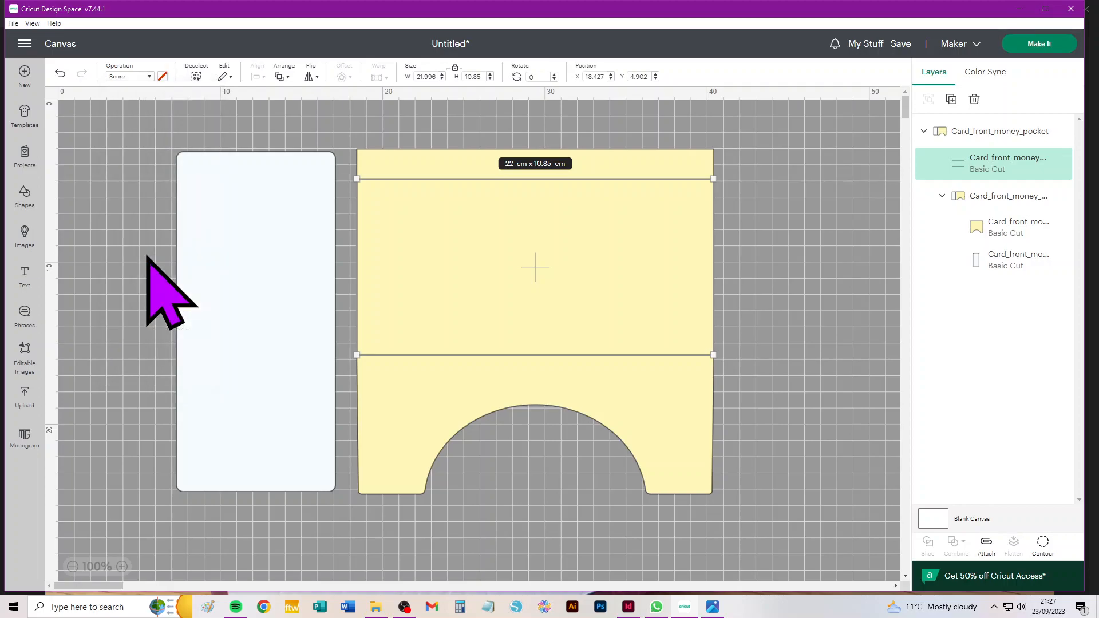
click(795, 216)
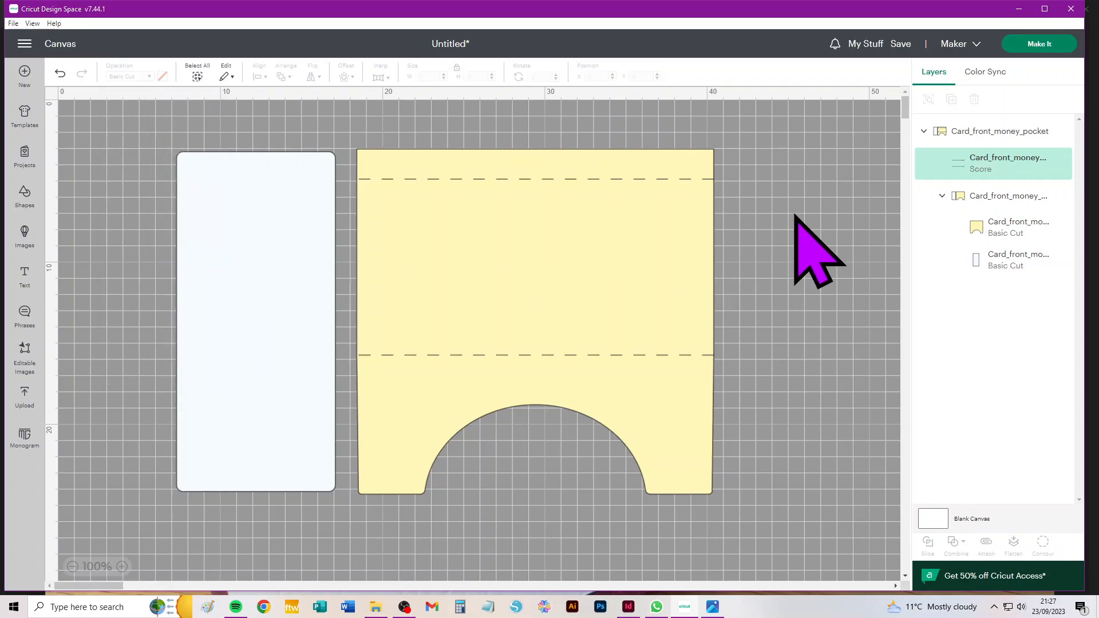
- Ungroup the template's nested and outer groups, and attach the score lines to the pocket front
click(986, 195)
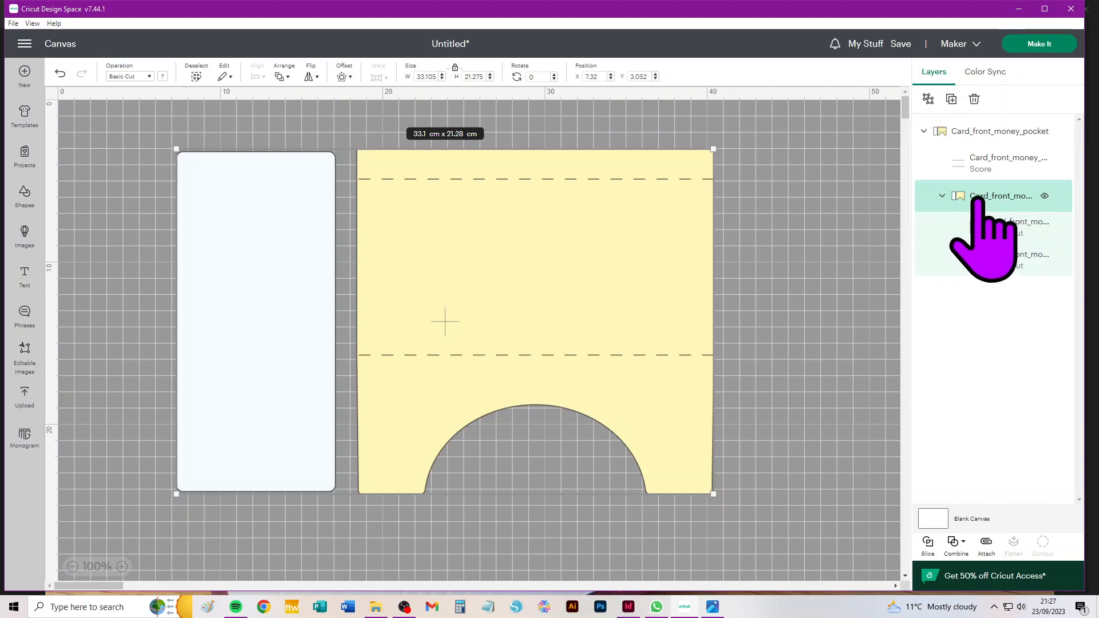
click(927, 98)
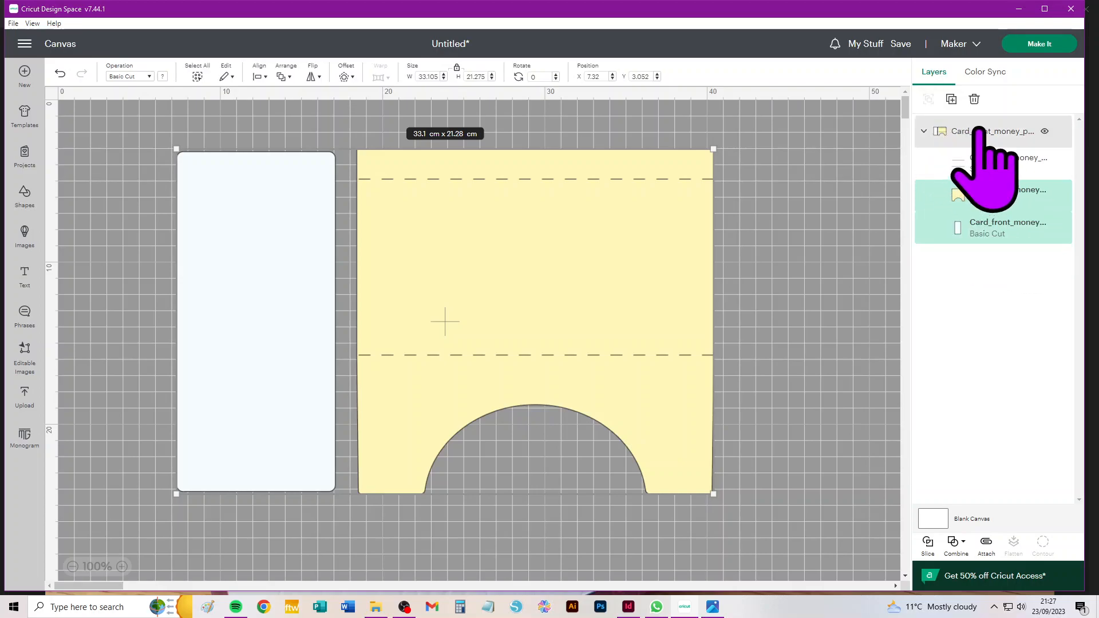
click(927, 98)
drag(825, 118, 351, 553)
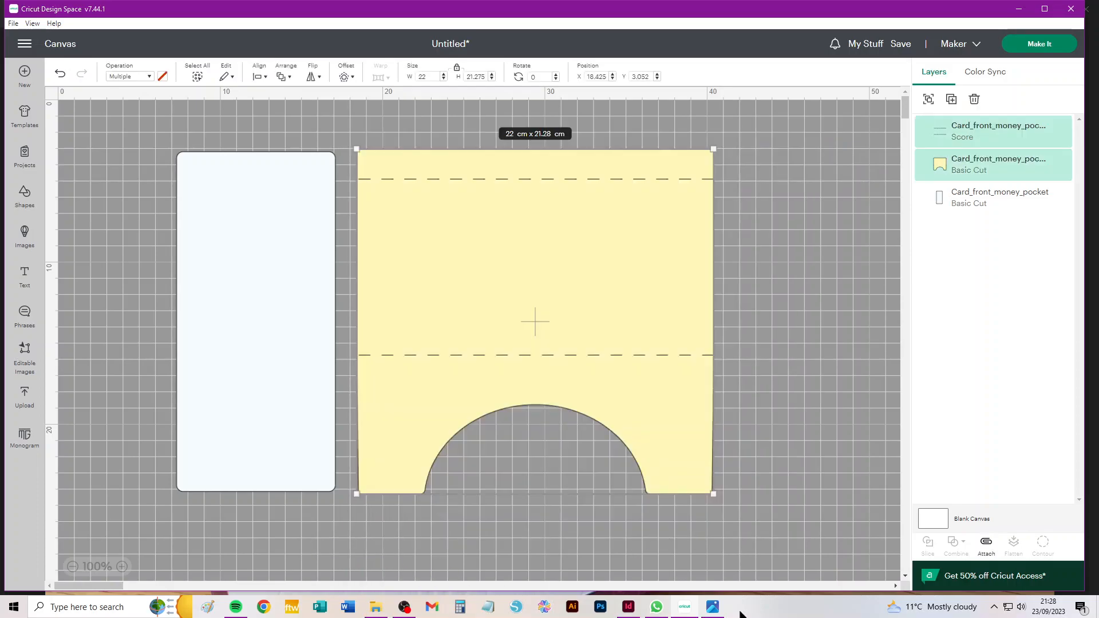
click(986, 543)
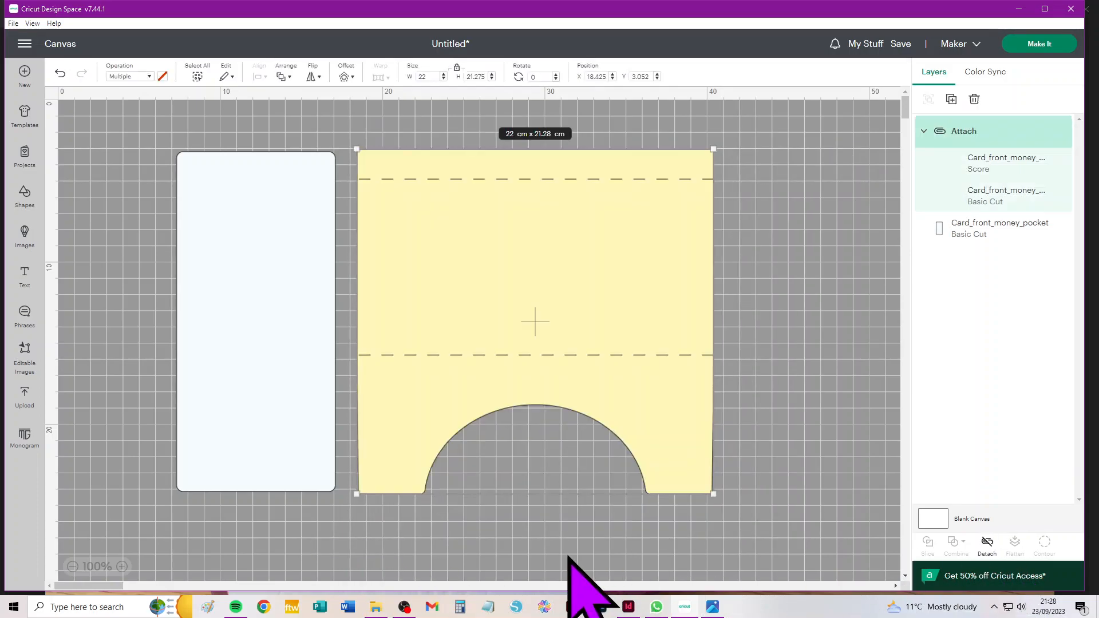
- Move the attached pocket front and the insert panel further apart on the canvas
click(723, 200)
drag(415, 260, 495, 260)
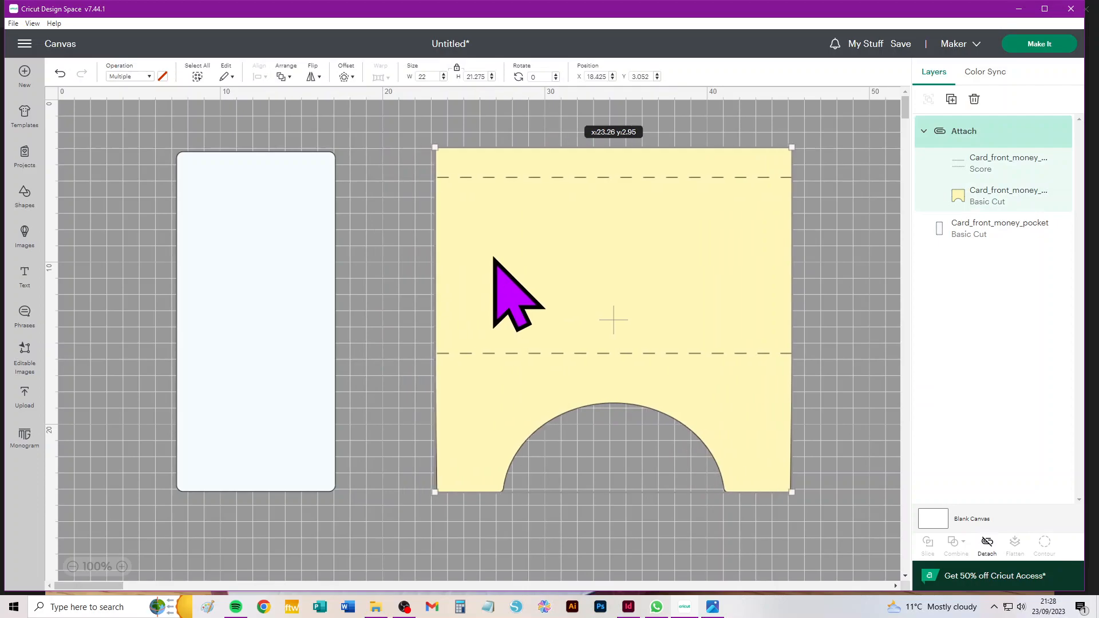
drag(258, 273, 245, 269)
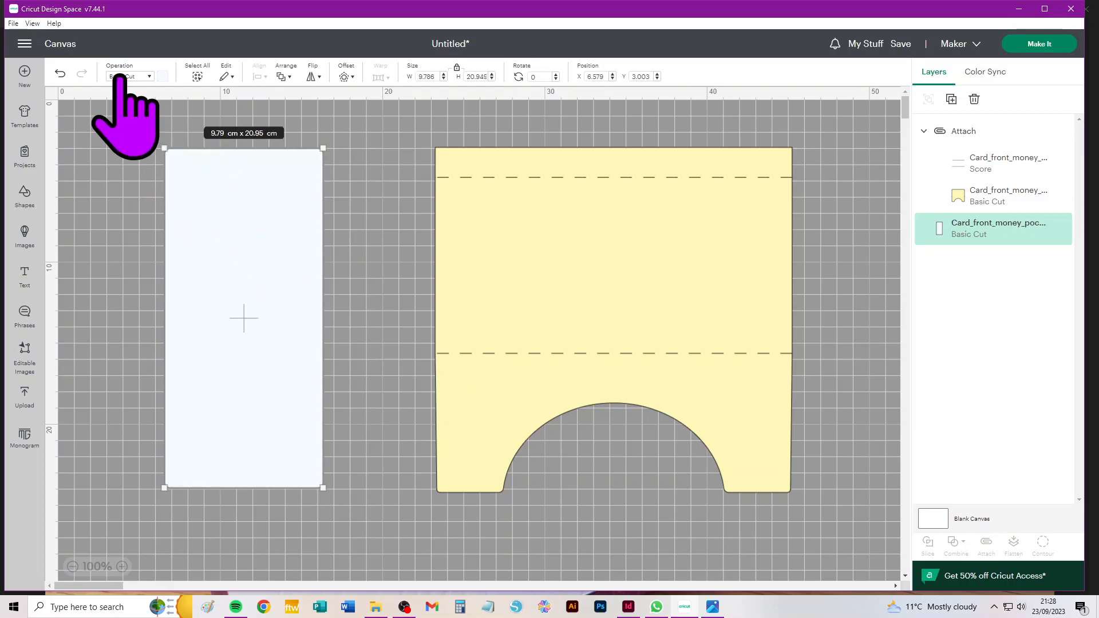
- Change the insert panel's material colour to white
click(163, 76)
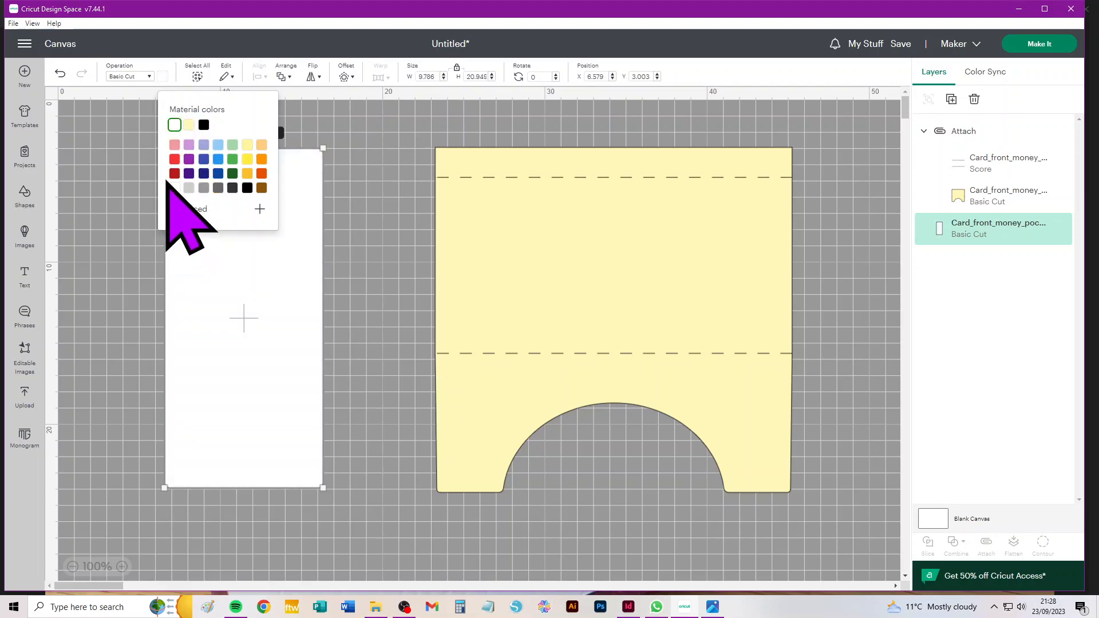
click(109, 170)
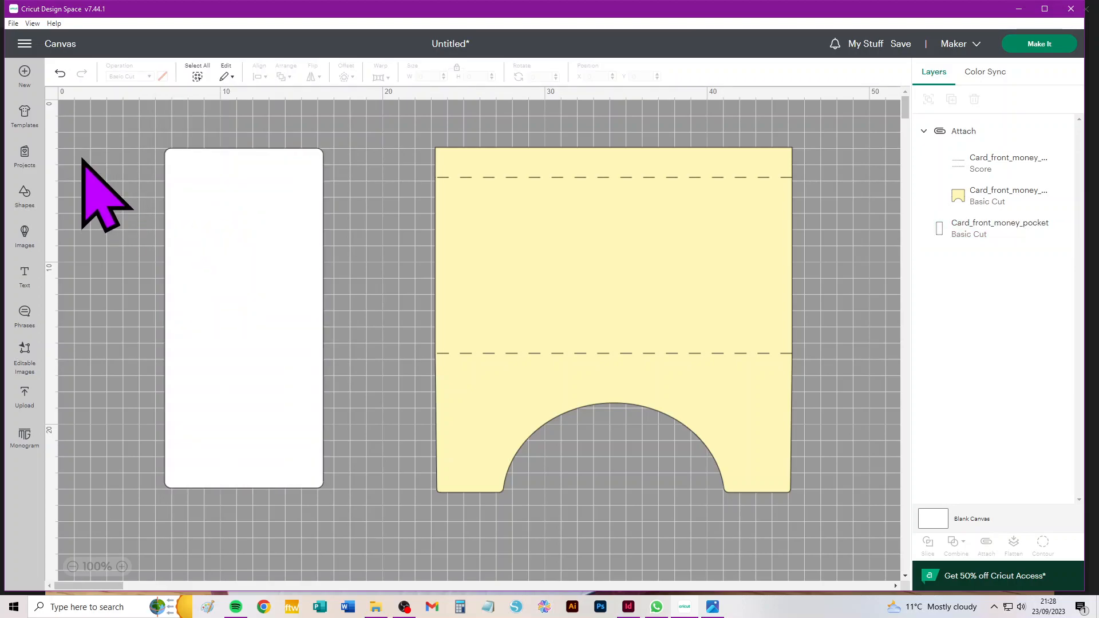
click(248, 210)
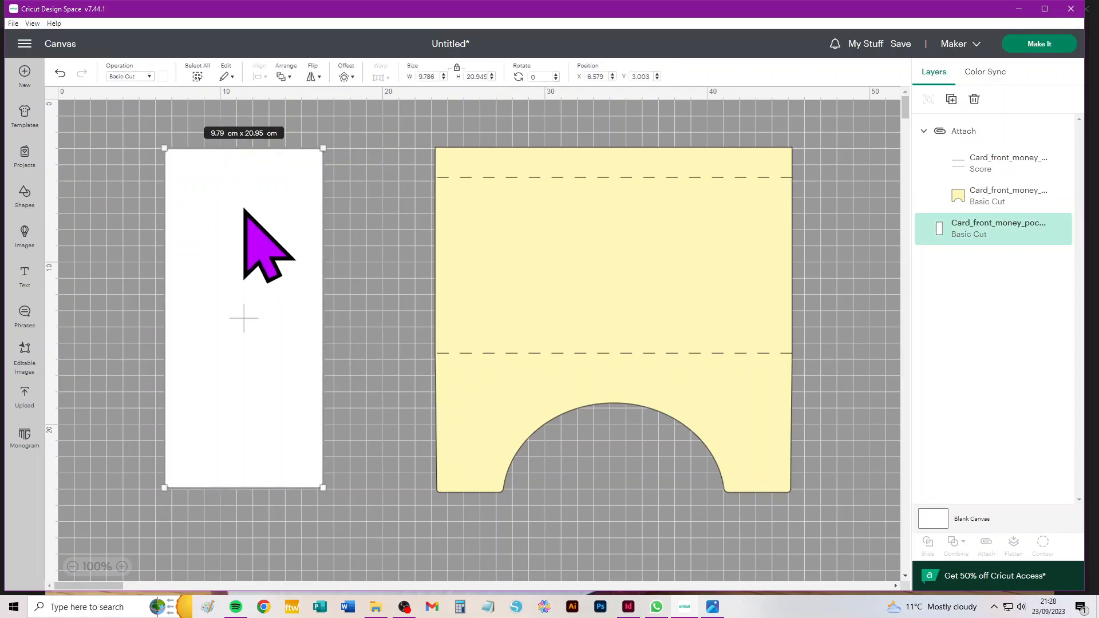
- Set the insert panel's operation to Print Then Cut and rotate the panel 90 degrees to landscape
click(122, 76)
mouse_move(143, 233)
click(175, 330)
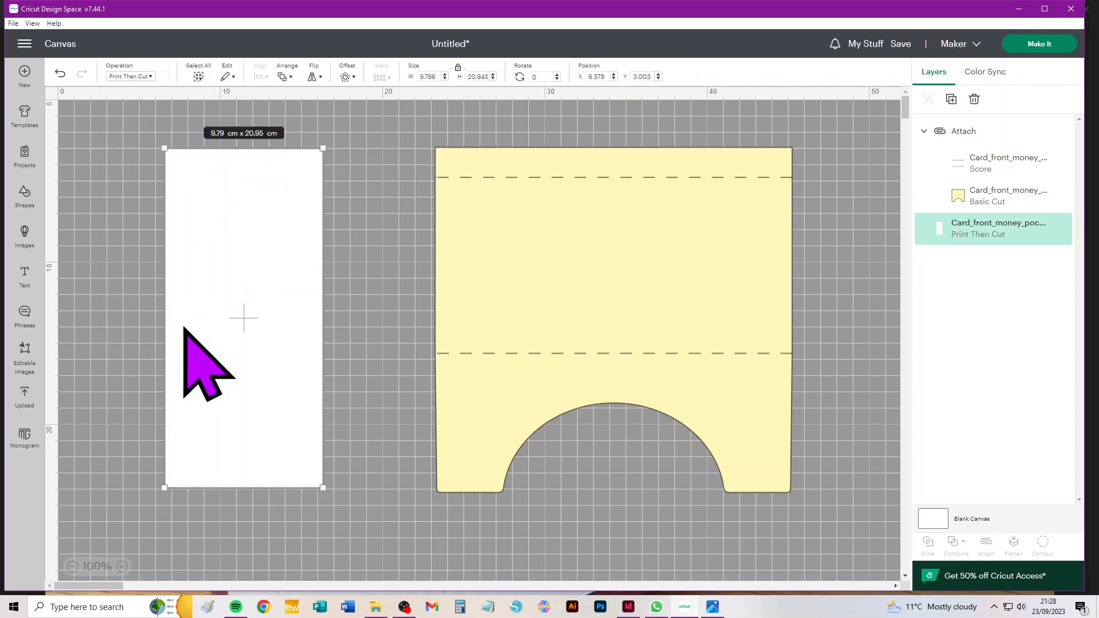
drag(350, 161, 449, 401)
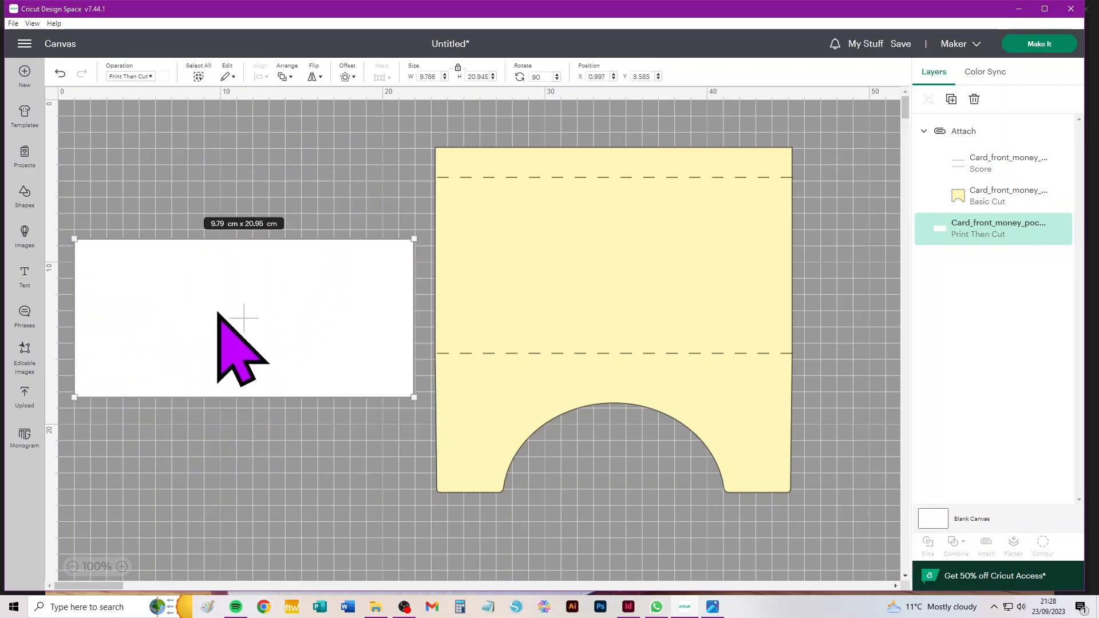
click(176, 146)
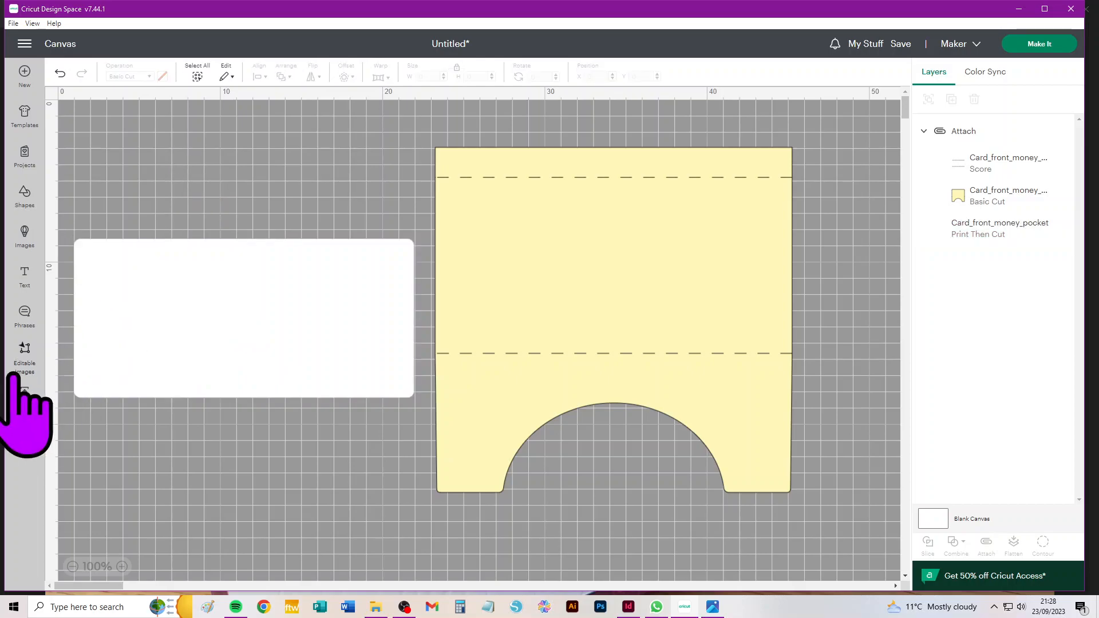
- Add a two-line text over the insert panel reading "Merry Christmas and" and "a Happy New Year"
click(25, 274)
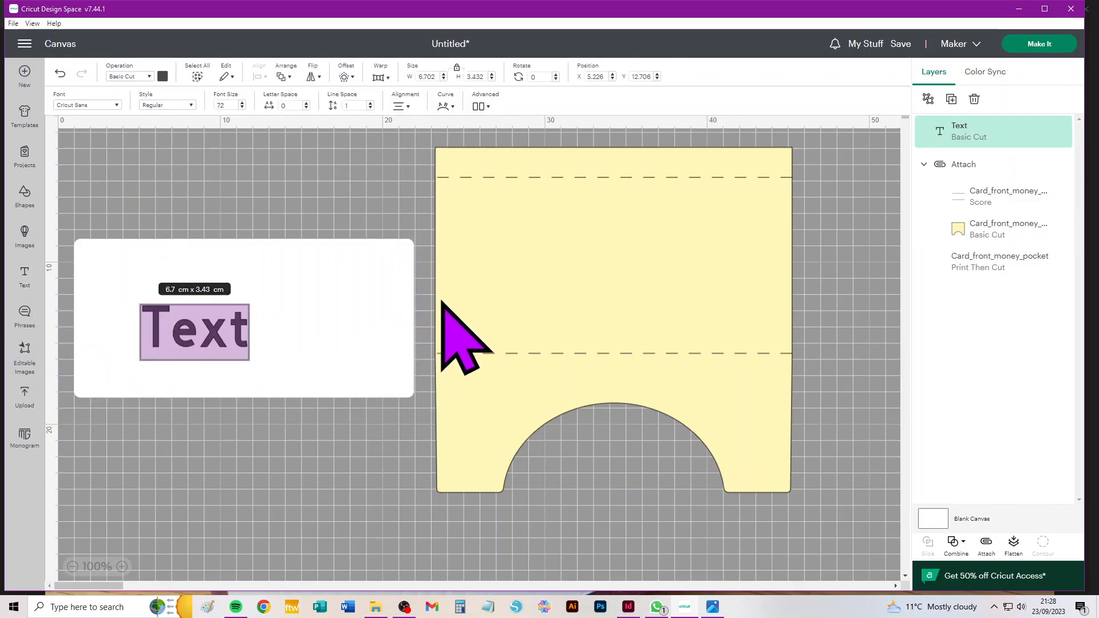
text(Merr)
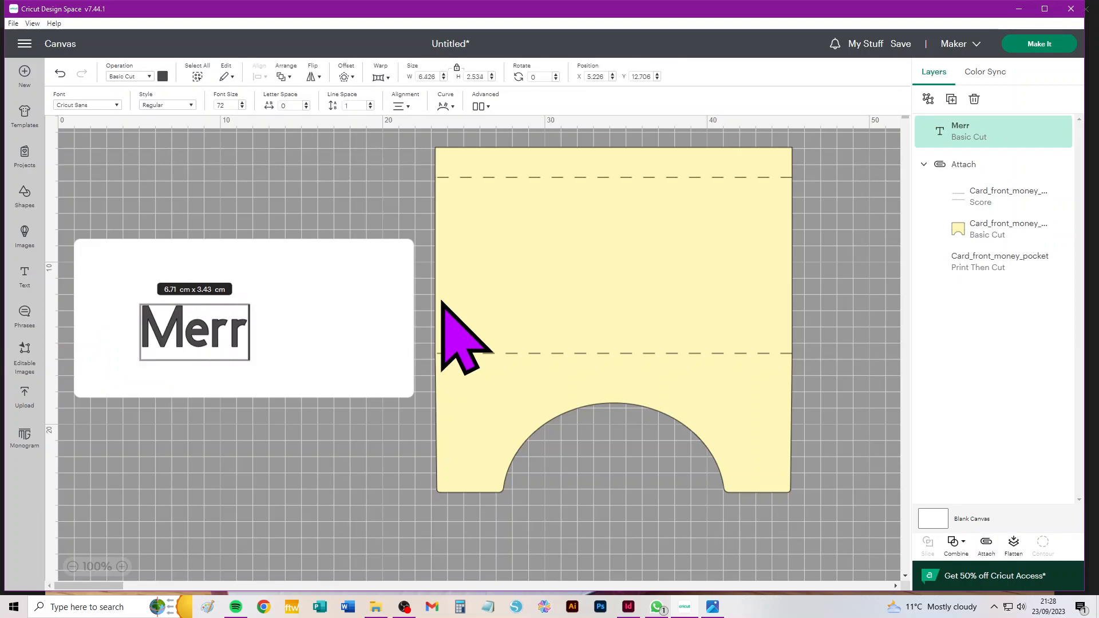
text(y Christmas)
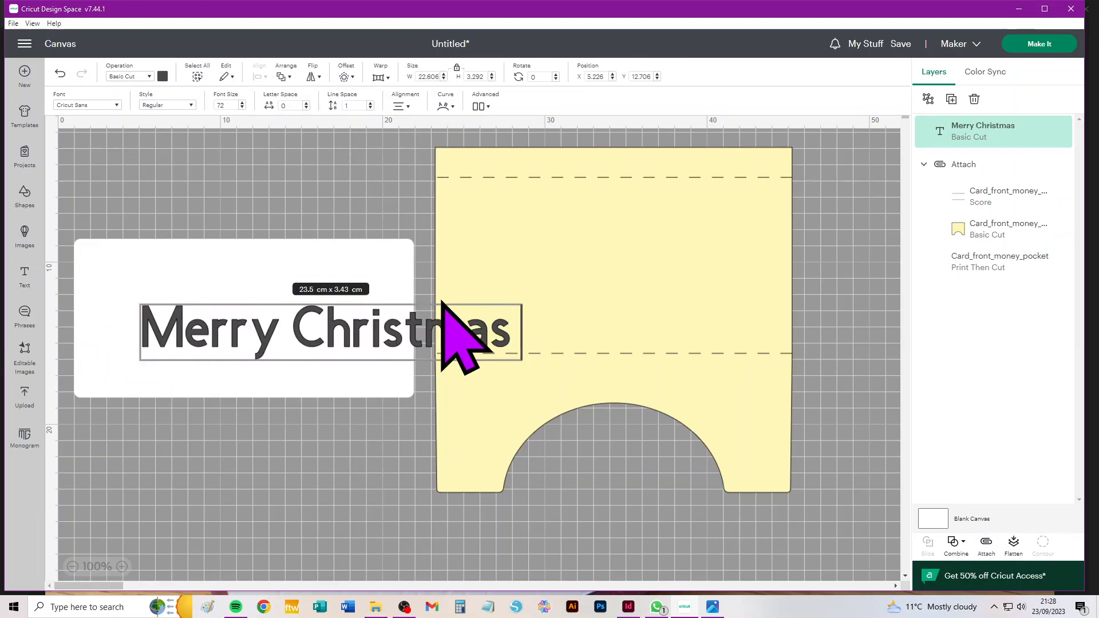
text( and)
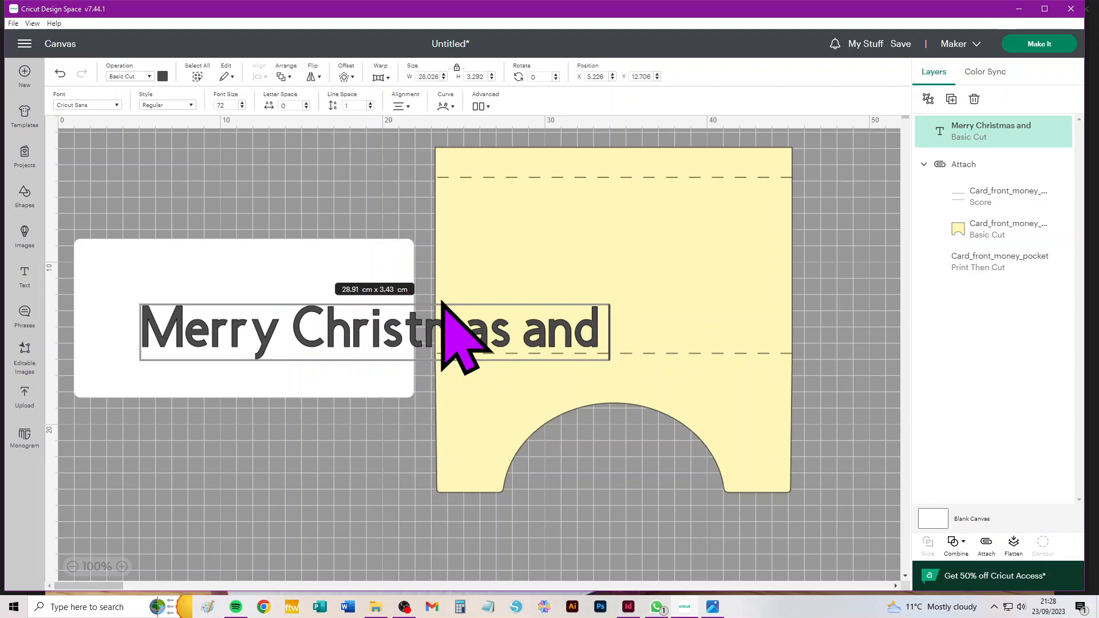
text( a Happy New Year)
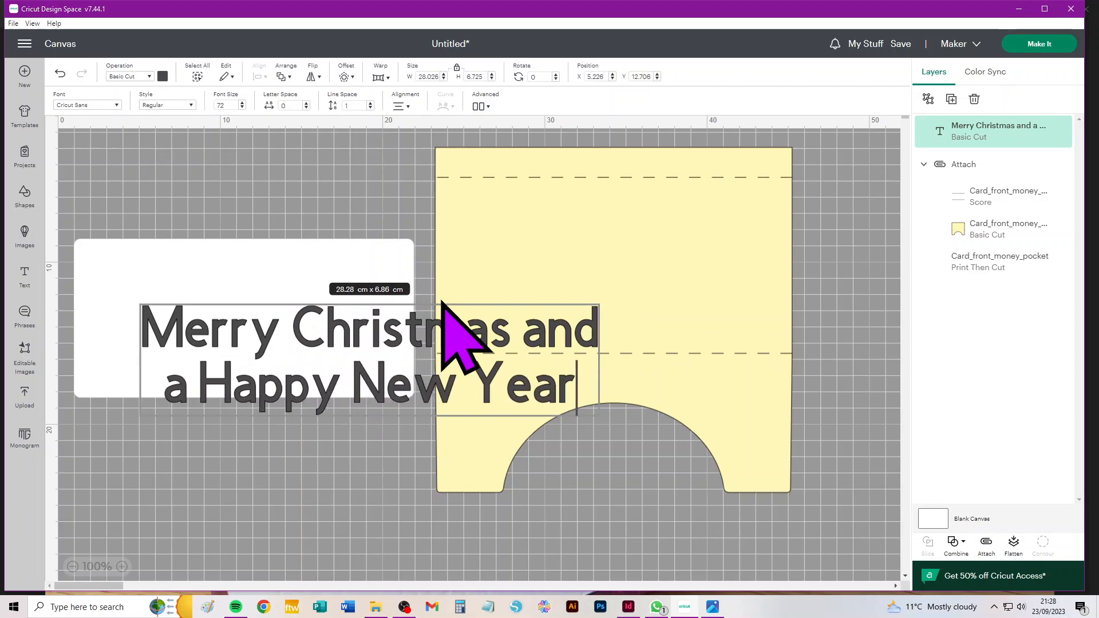
- Set the greeting text to the system font Alex Brush at size 24
key(ctrl+a)
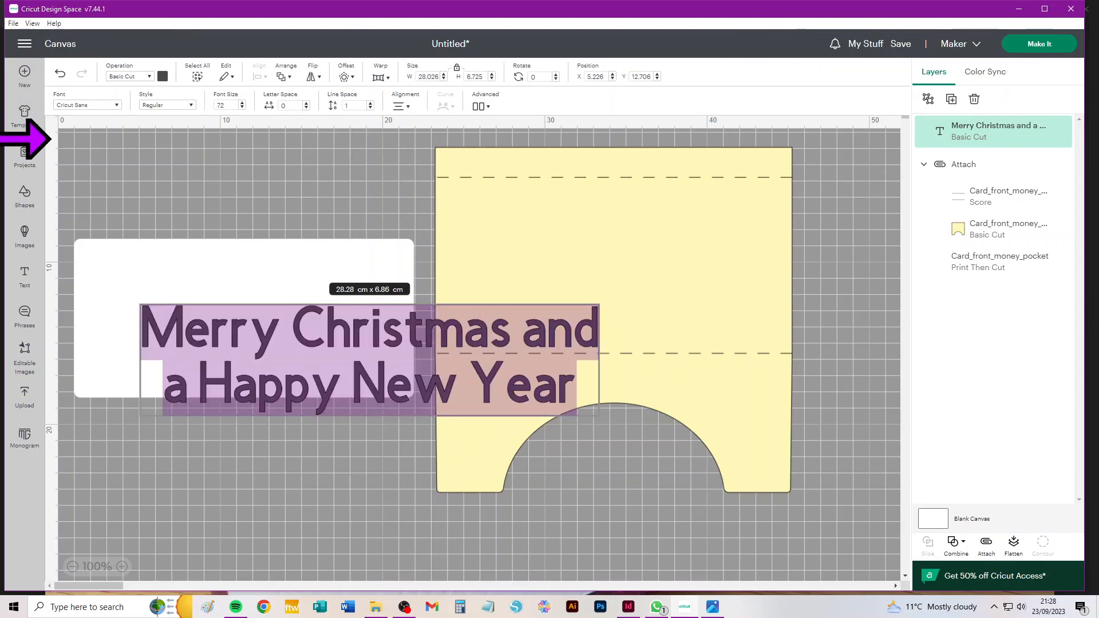
click(108, 106)
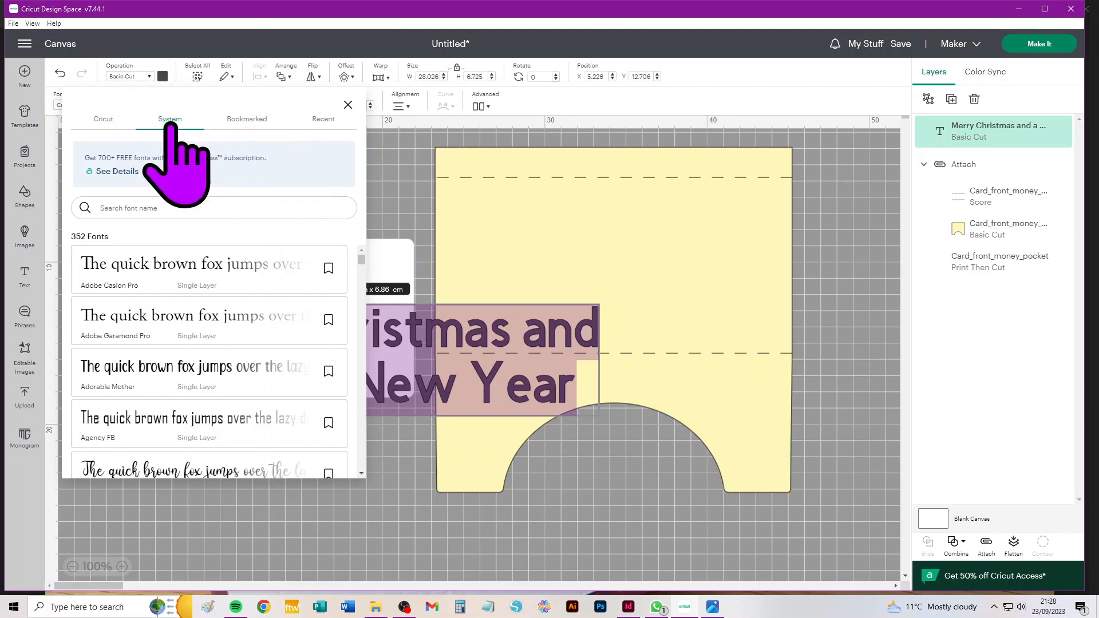
scroll(208, 435, down, 3)
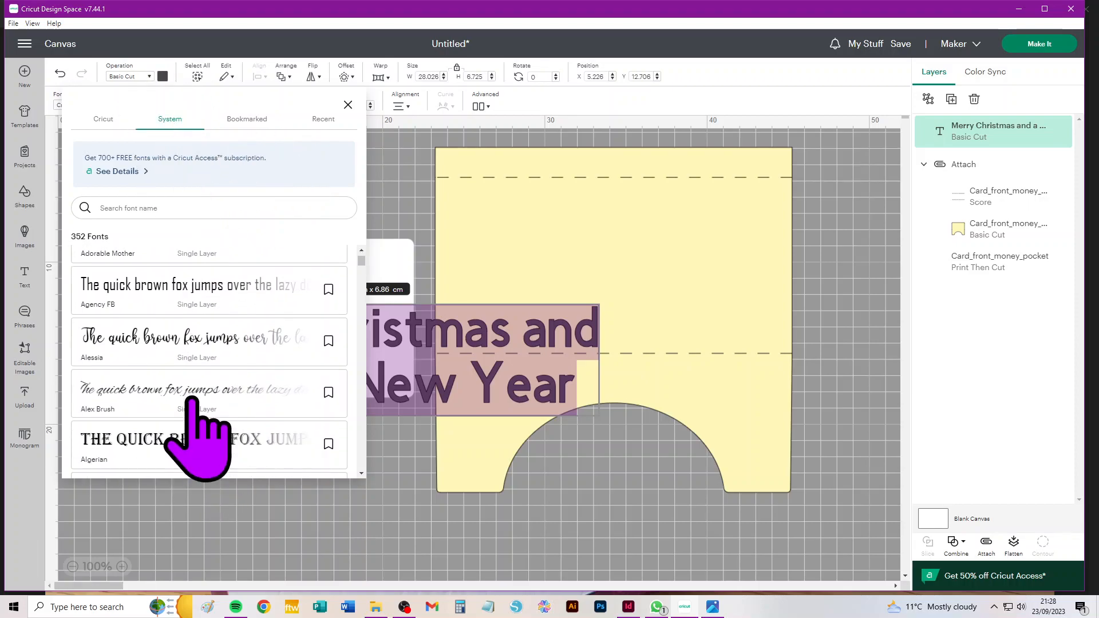
click(189, 395)
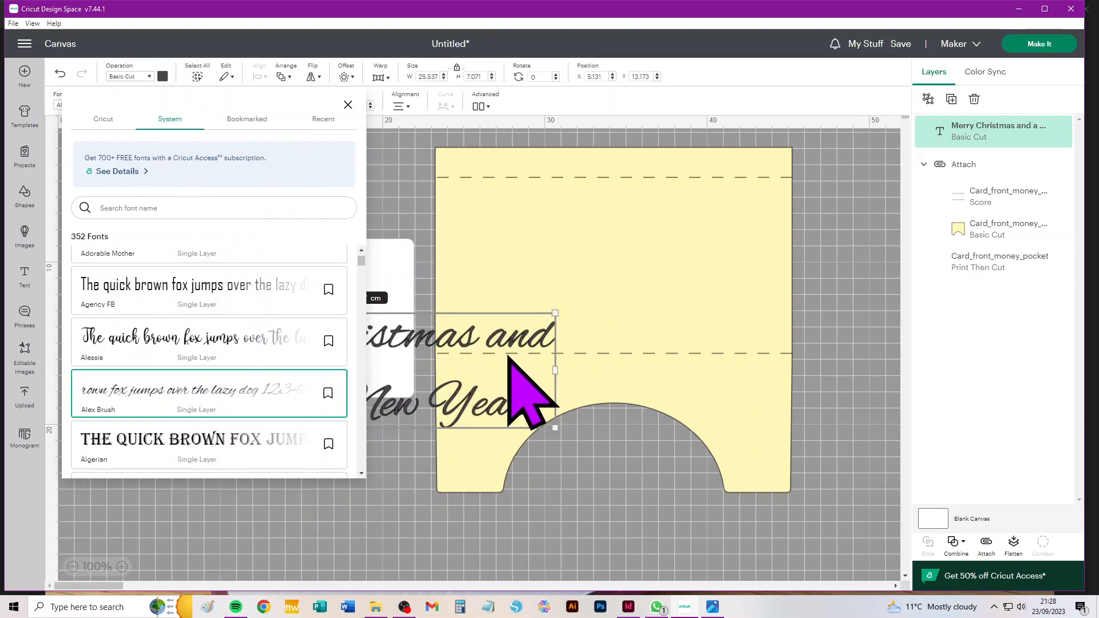
click(392, 483)
click(348, 333)
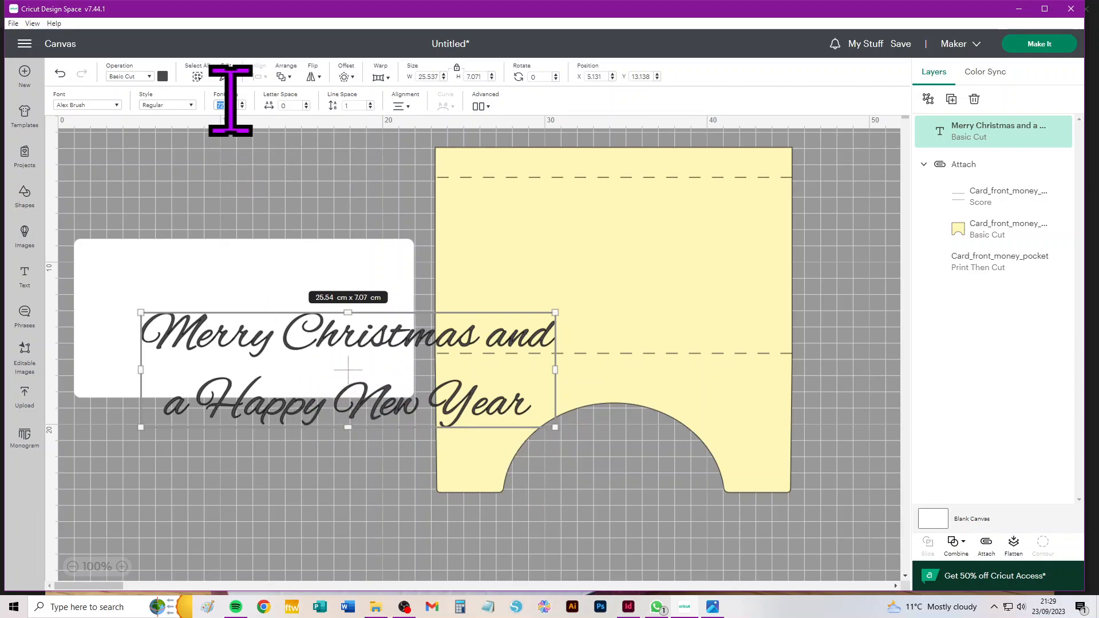
text(24)
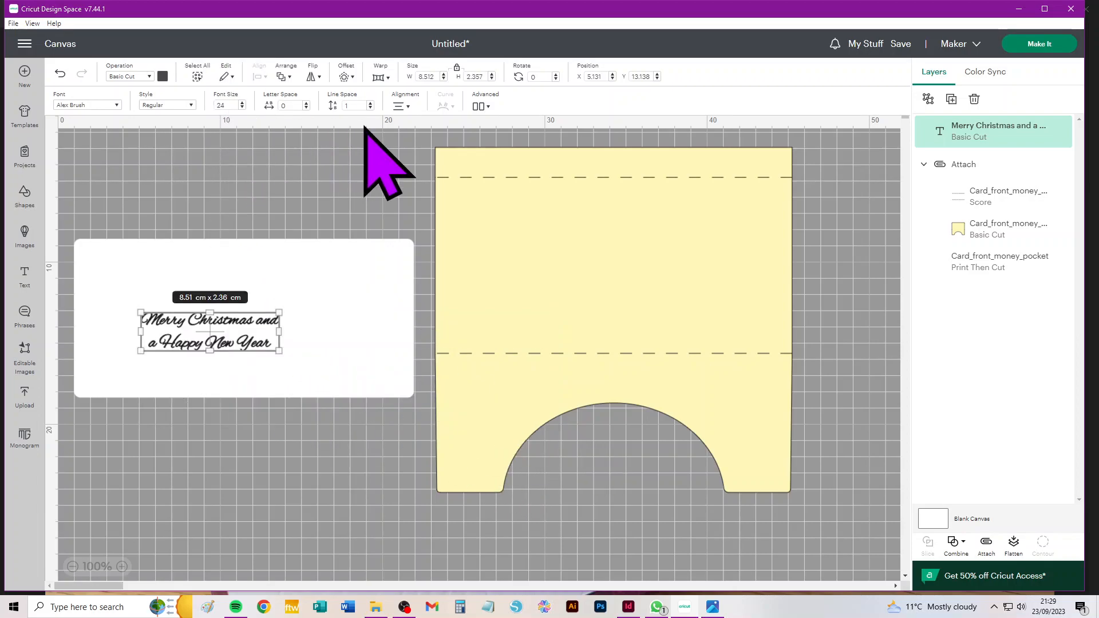
- Set the greeting text to Print Then Cut and centre it horizontally and vertically on the insert panel
click(150, 75)
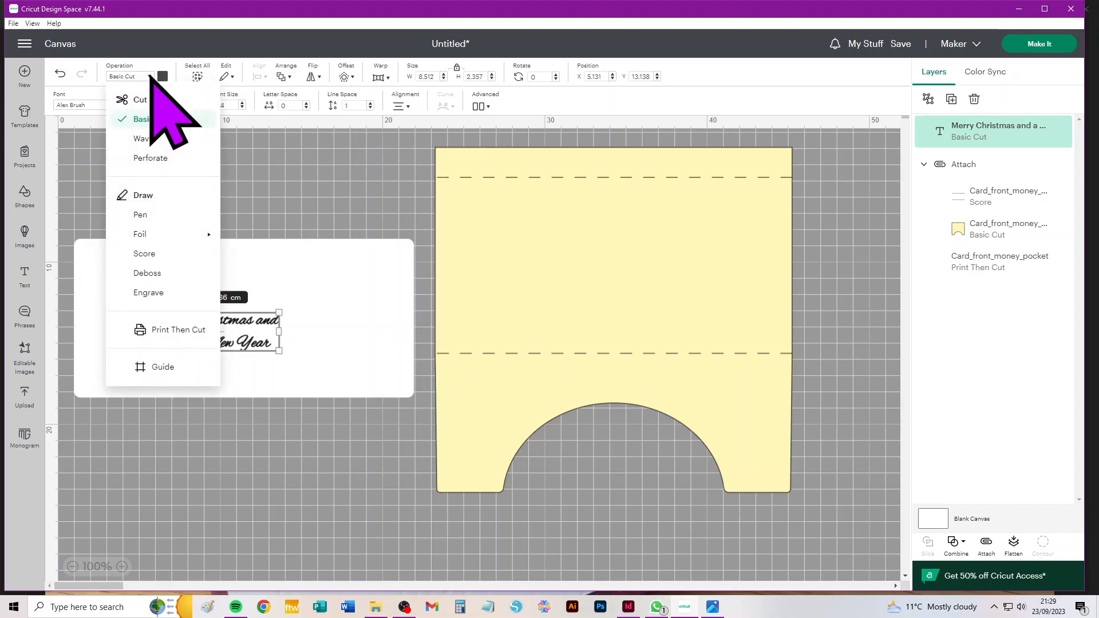
click(121, 330)
drag(117, 196, 314, 491)
click(260, 76)
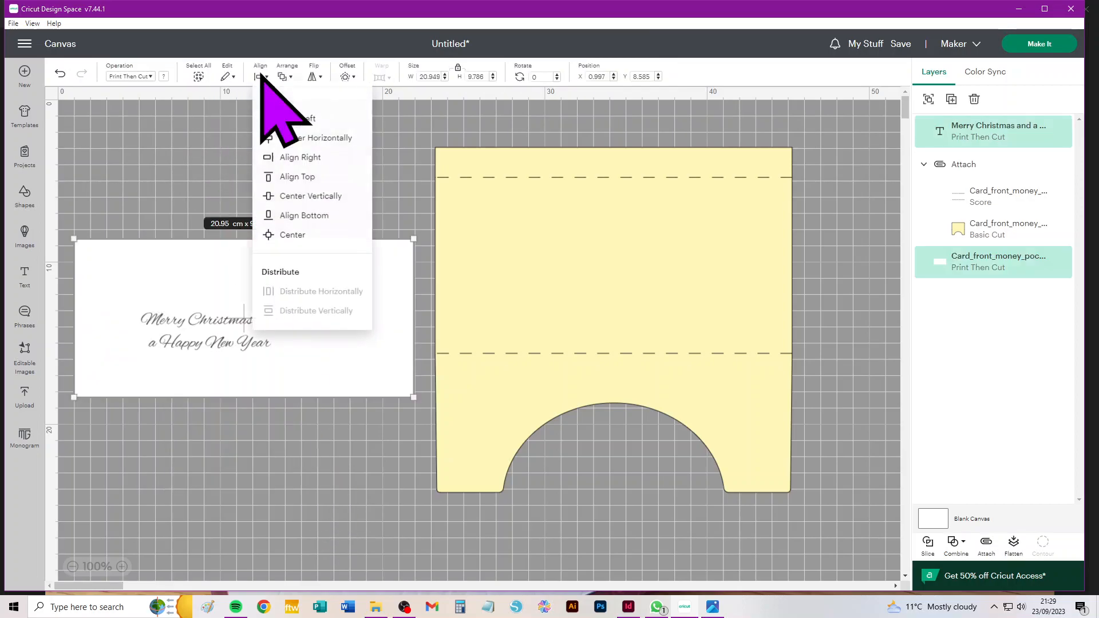
click(316, 138)
click(260, 76)
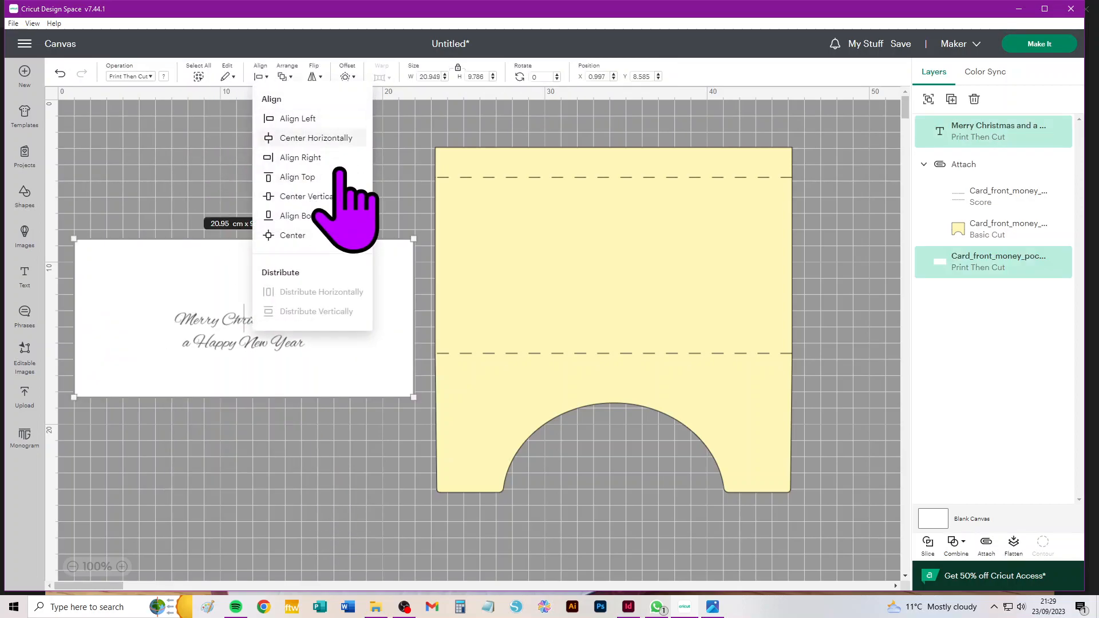
click(306, 197)
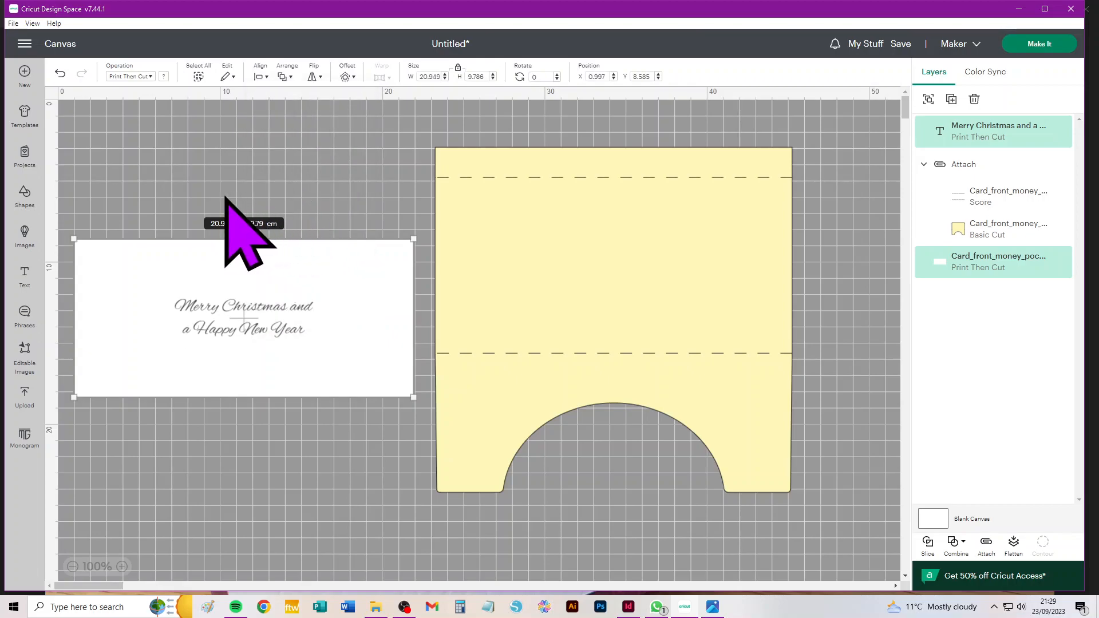
click(168, 193)
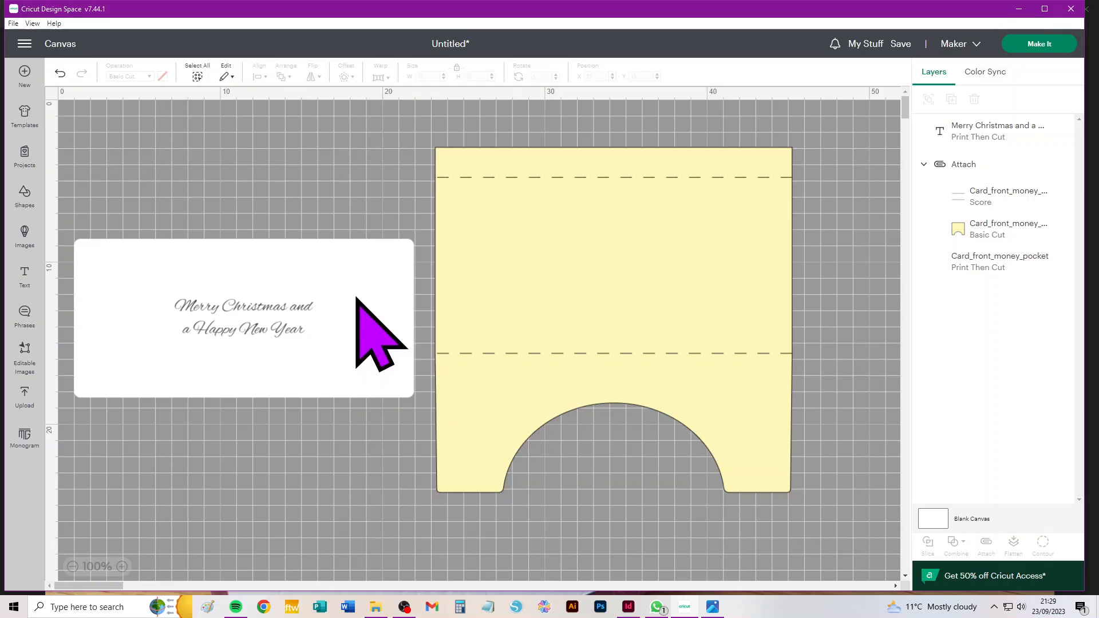
- Flatten the greeting text and the insert panel into one printable layer
click(237, 304)
drag(92, 188, 389, 452)
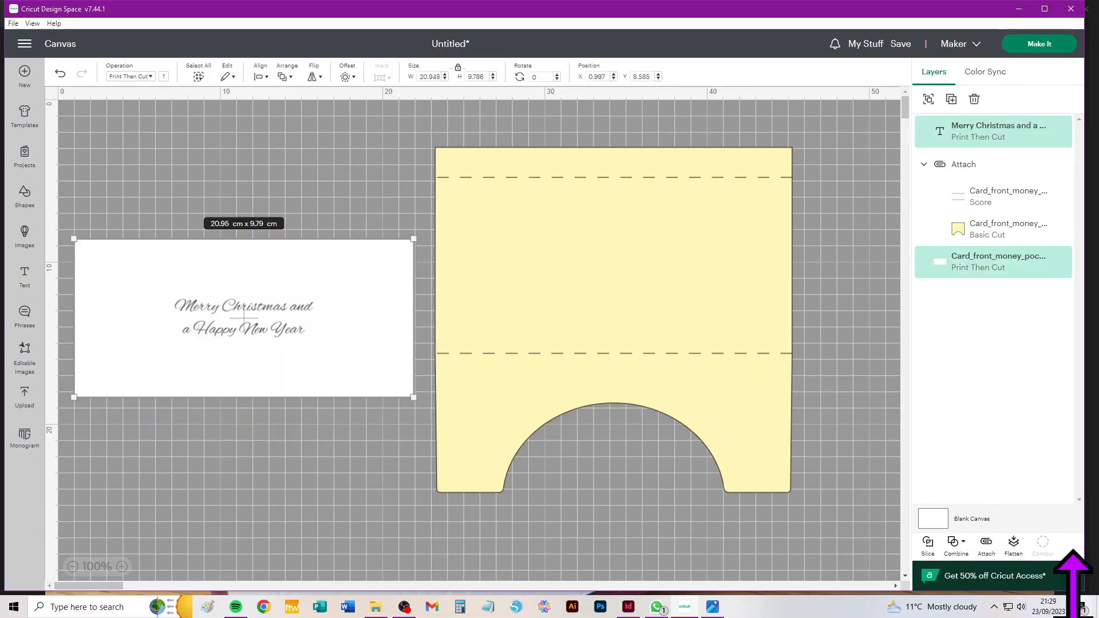
click(1012, 544)
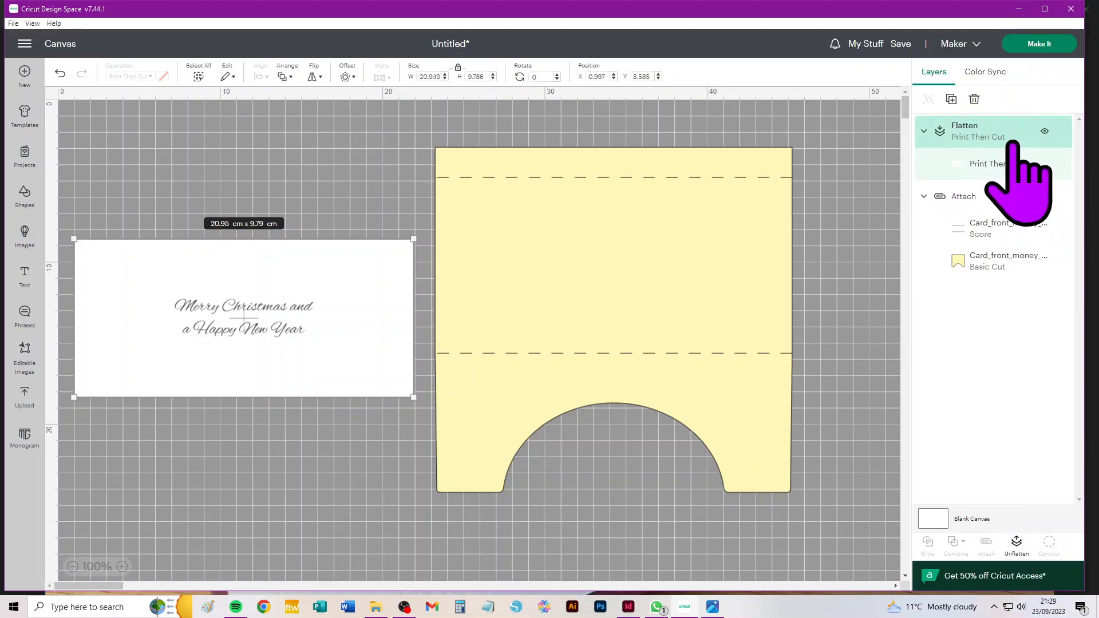
click(289, 154)
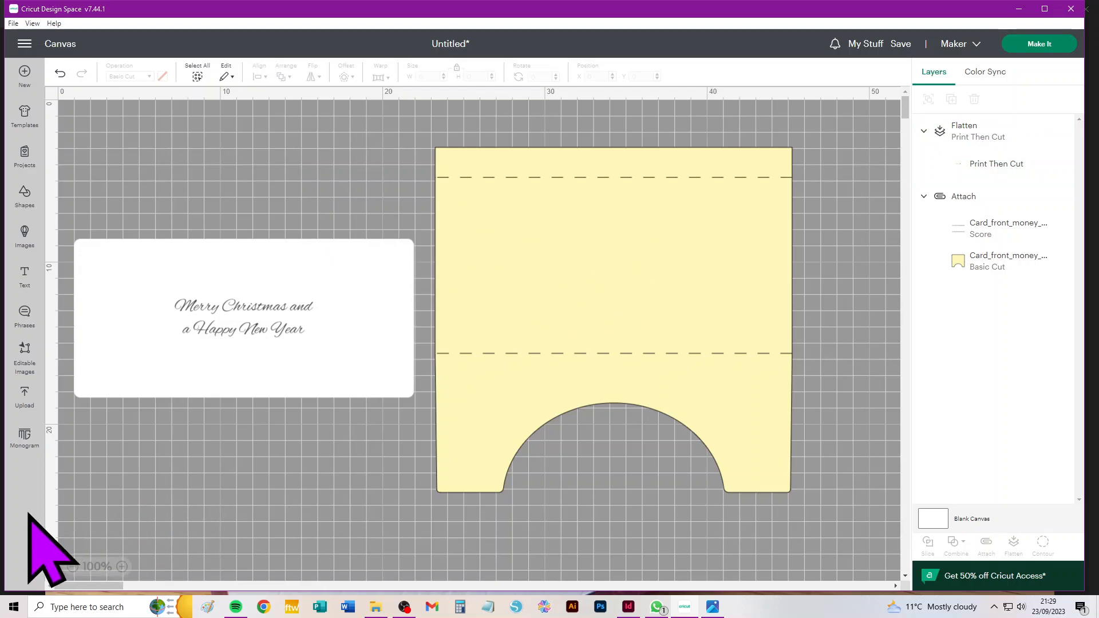
- Choose Happy_Christmas.png from the Print_Then_Cut_Artworks folder as a new image to upload
click(27, 394)
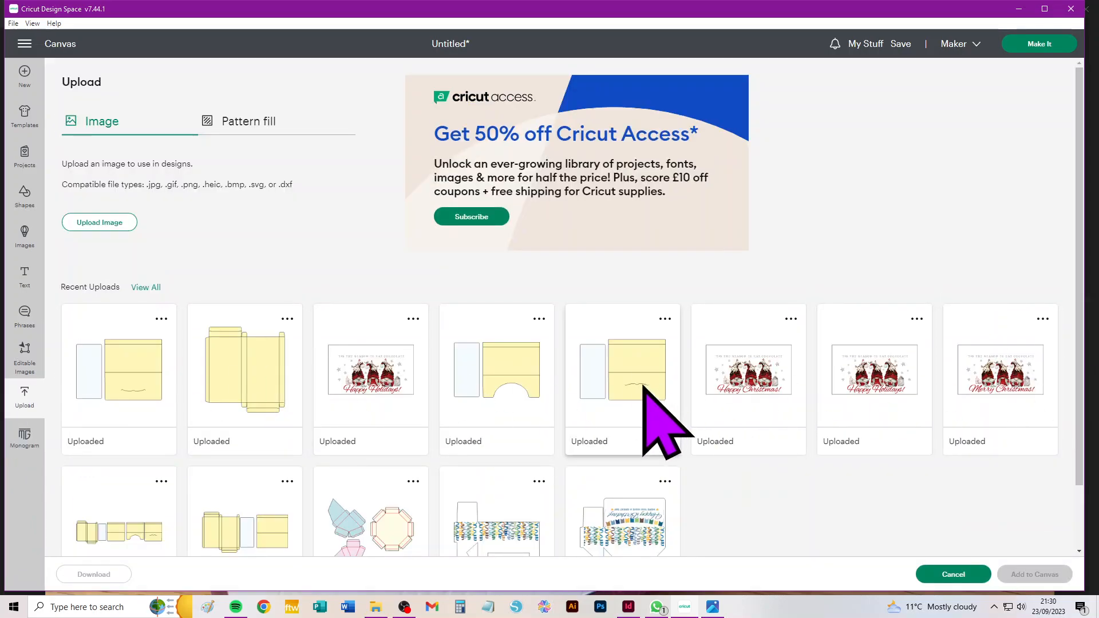
click(105, 222)
click(558, 275)
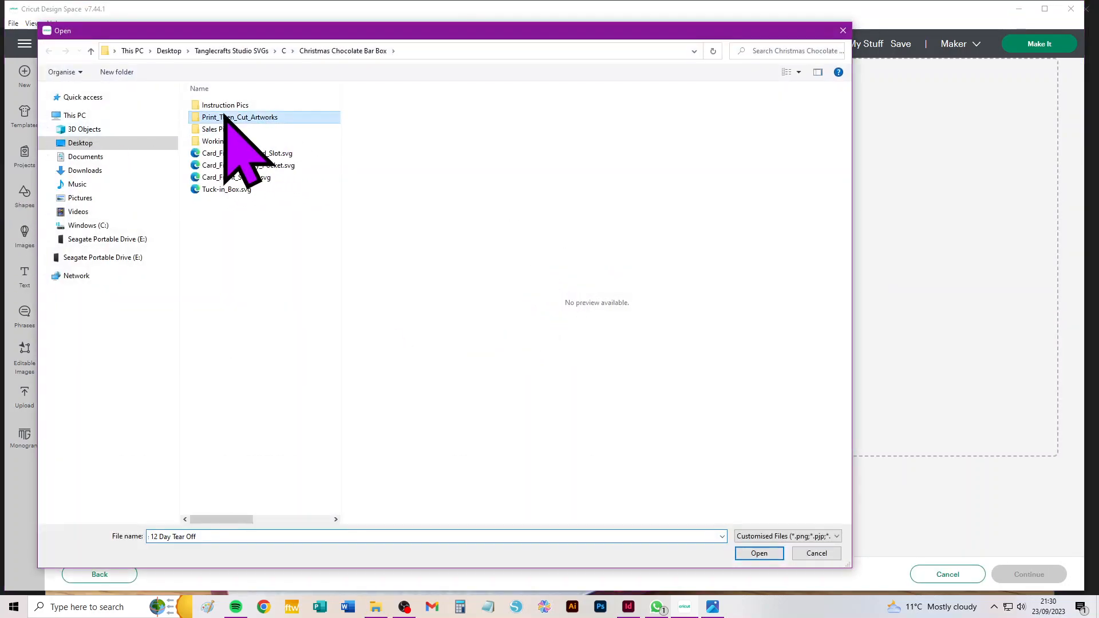
double_click(226, 118)
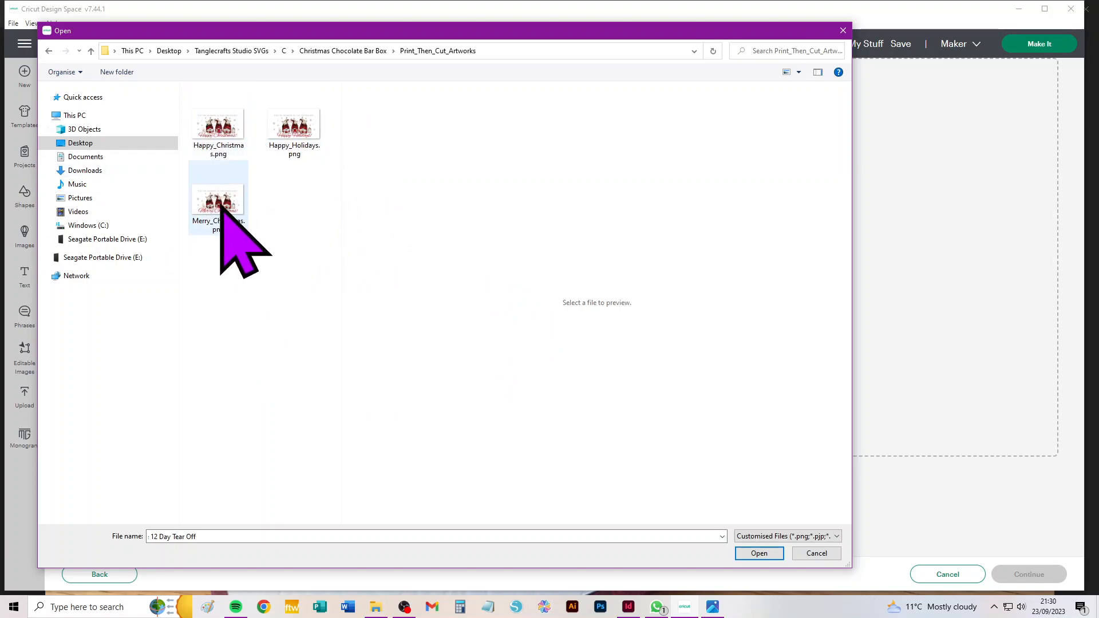
click(233, 147)
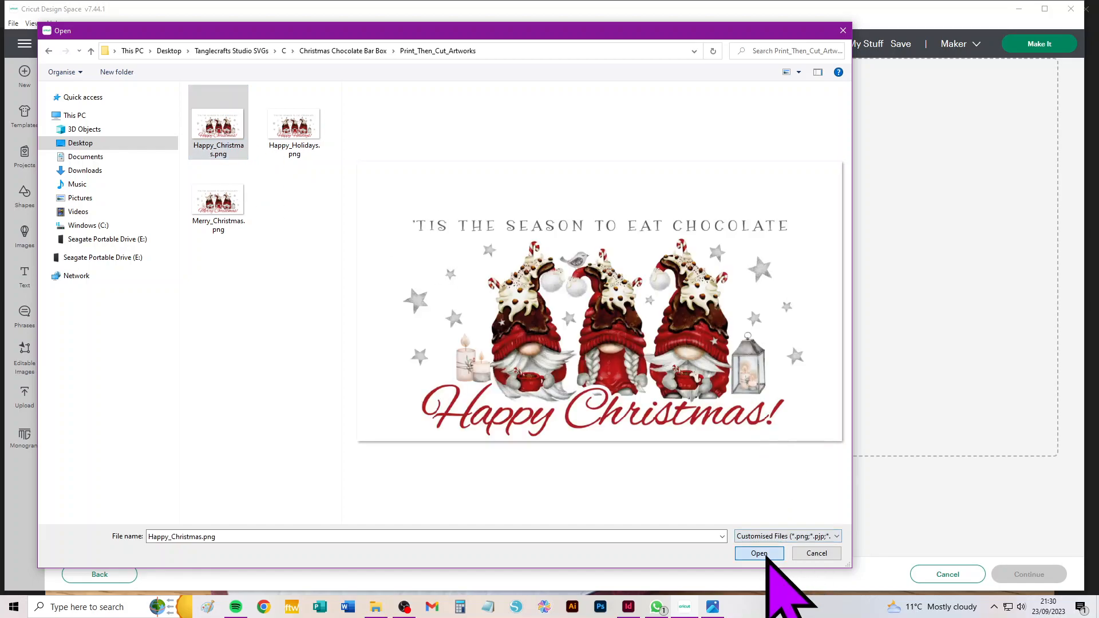
click(760, 553)
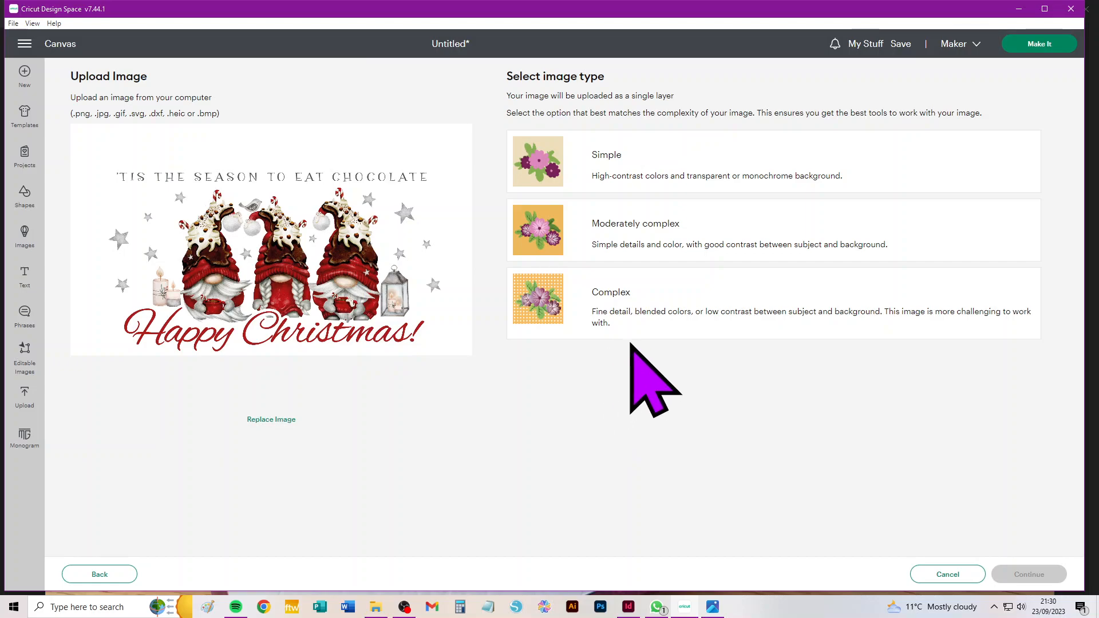
- Set the uploaded artwork's image type to Complex and continue to the upload type without removing any background
click(739, 299)
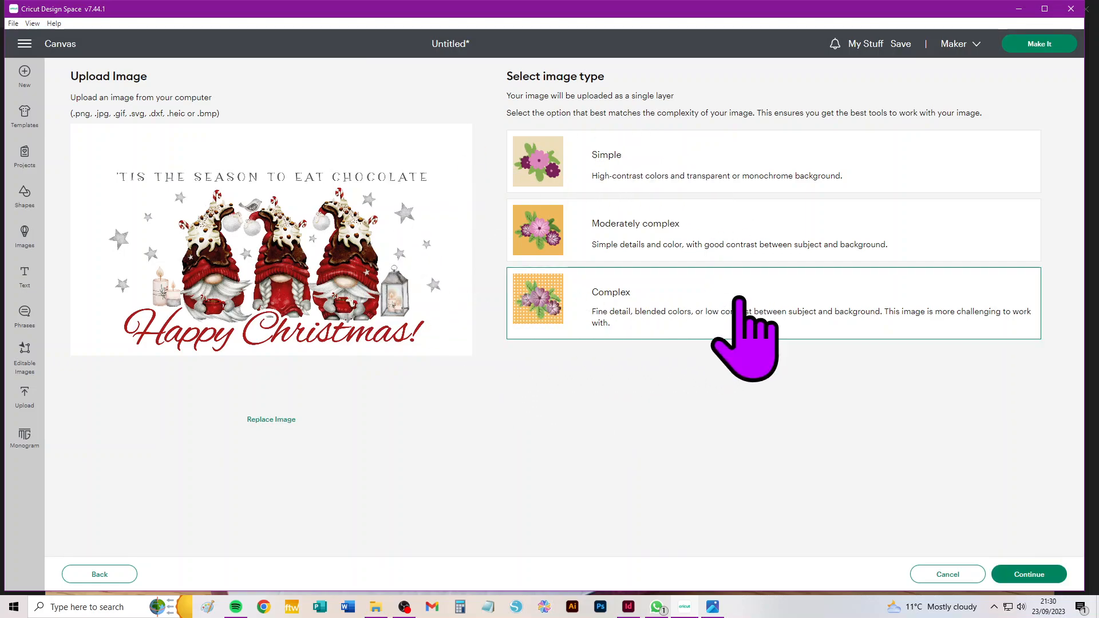
click(1020, 578)
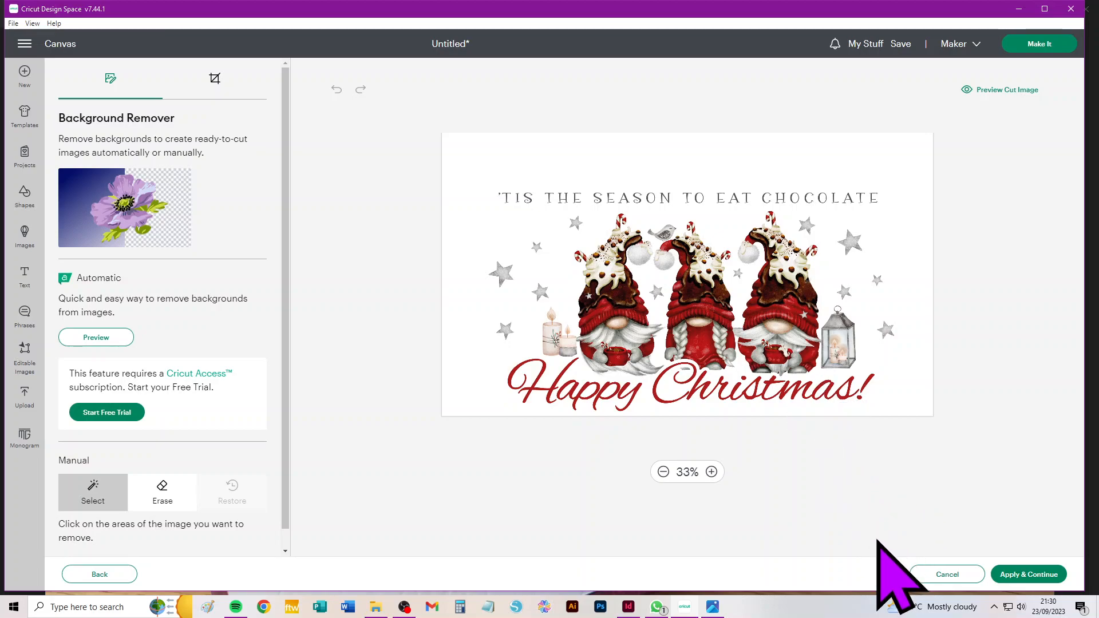
click(1030, 575)
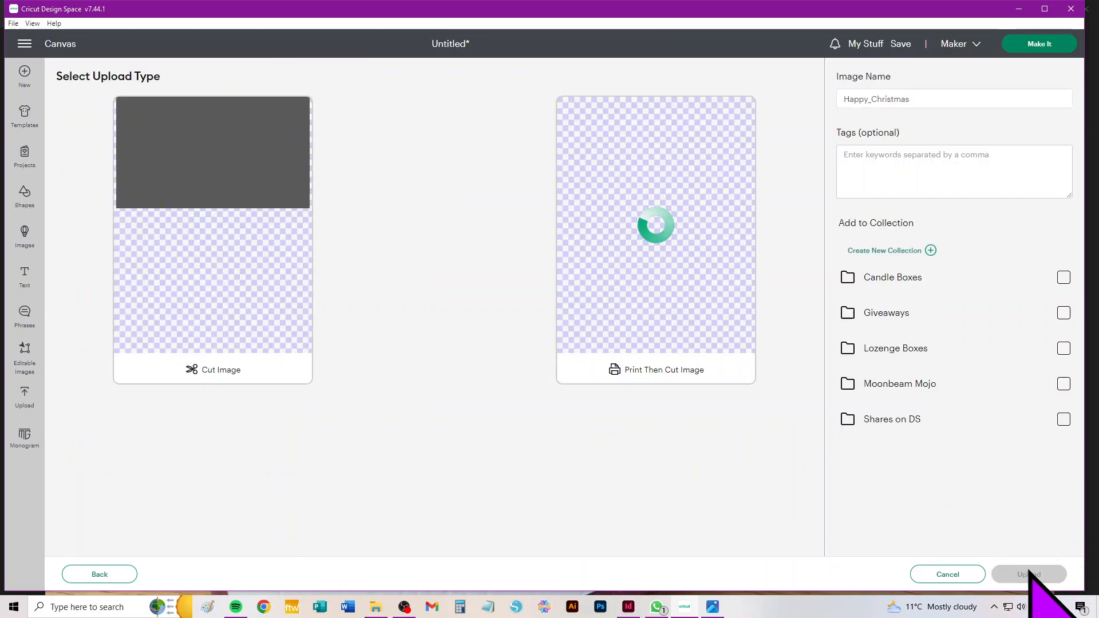
- Upload the Happy_Christmas artwork as a Print Then Cut image and add it to the canvas
click(682, 185)
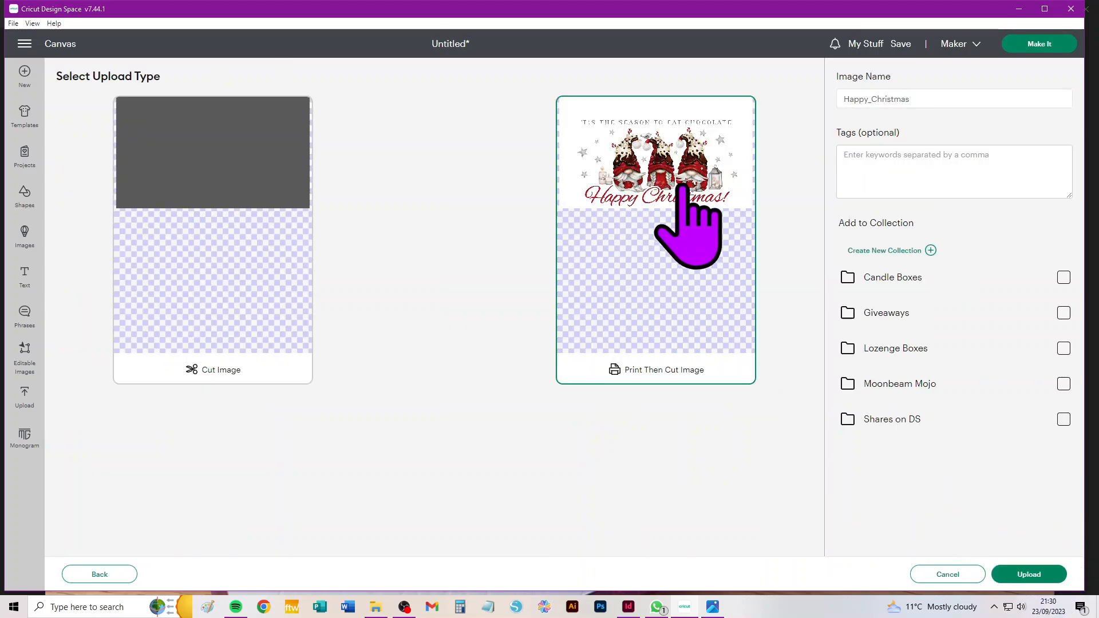
click(1033, 577)
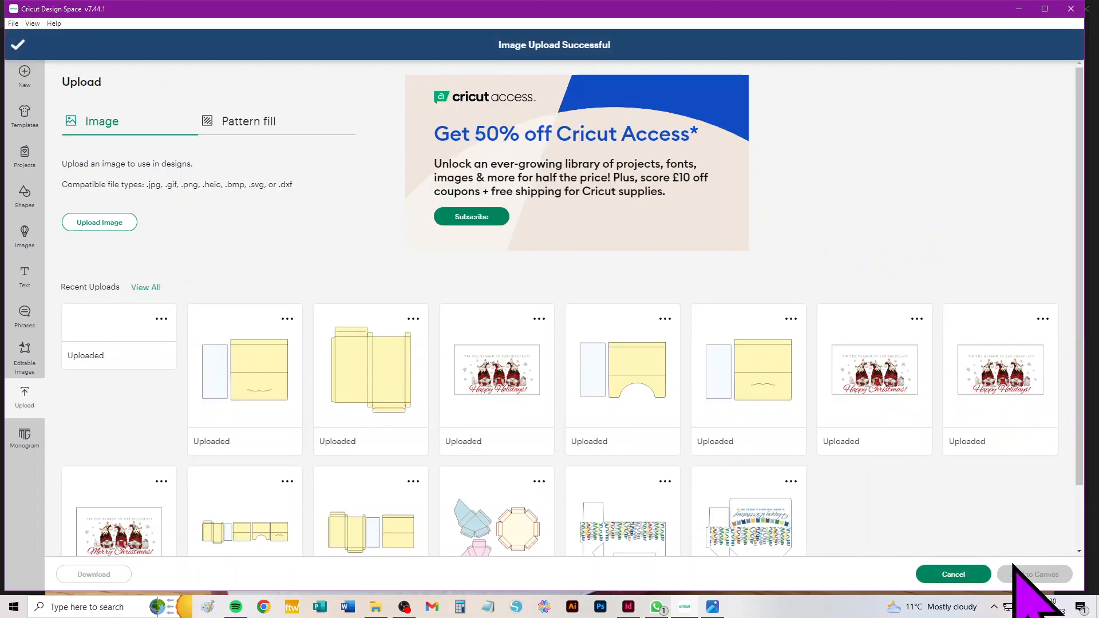
click(121, 382)
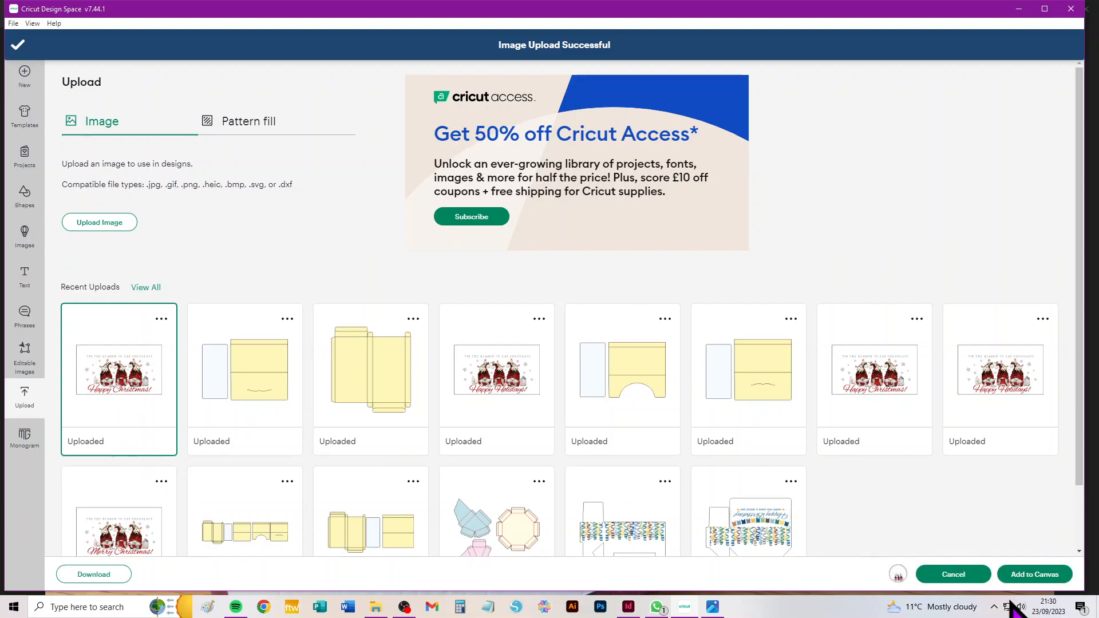
click(1027, 577)
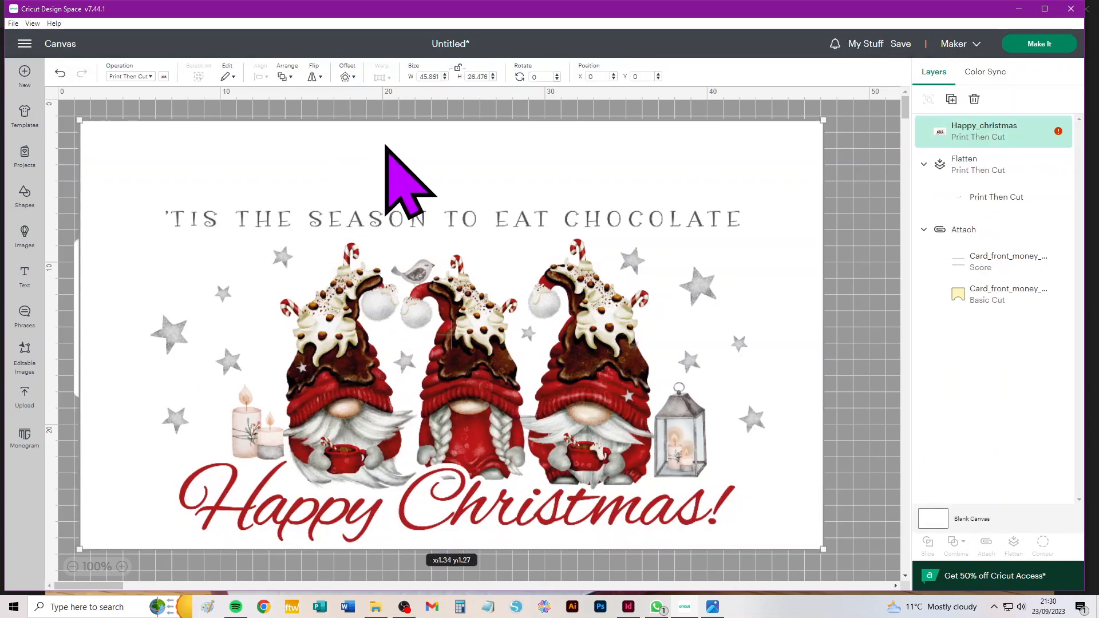
- Move the Happy Christmas artwork down to uncover the card front and set the artwork's width to 22 cm
drag(385, 150, 413, 369)
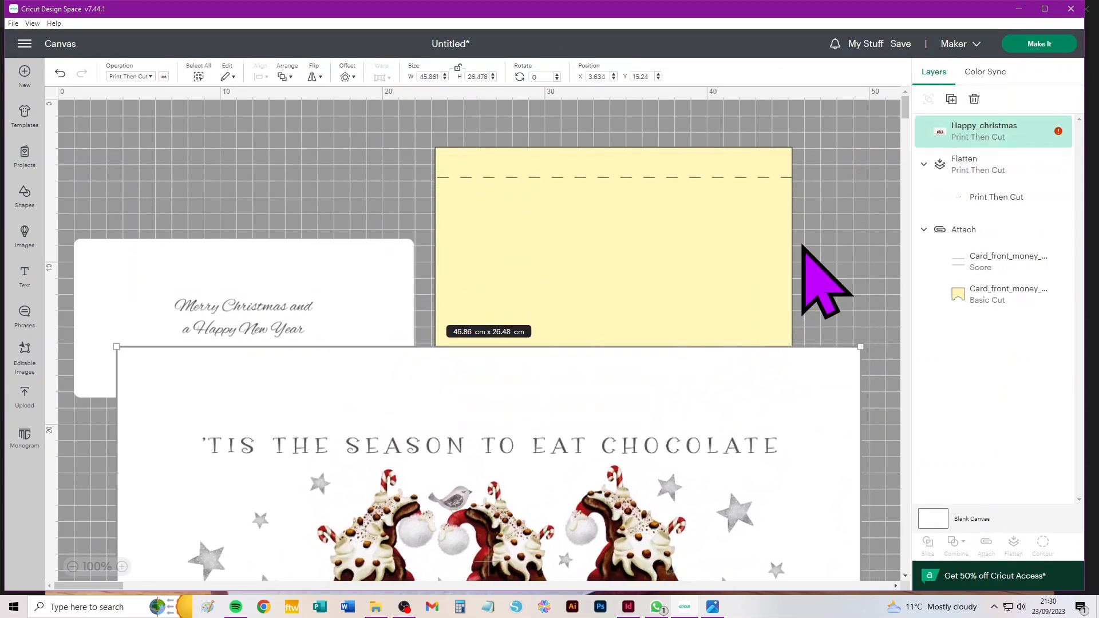
click(814, 232)
click(681, 207)
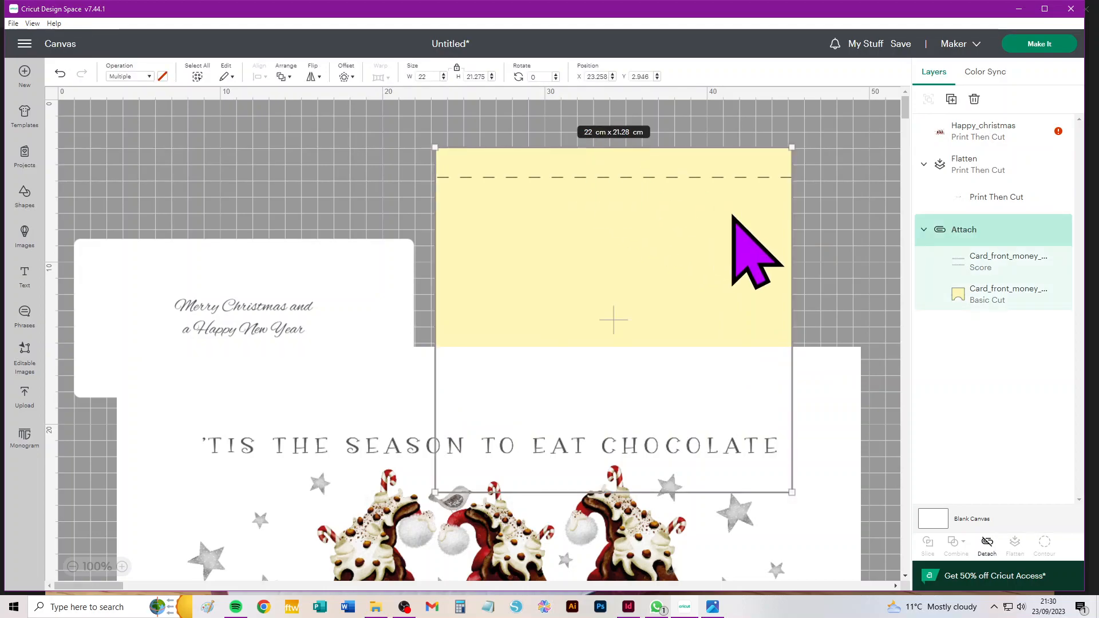
click(821, 221)
click(808, 477)
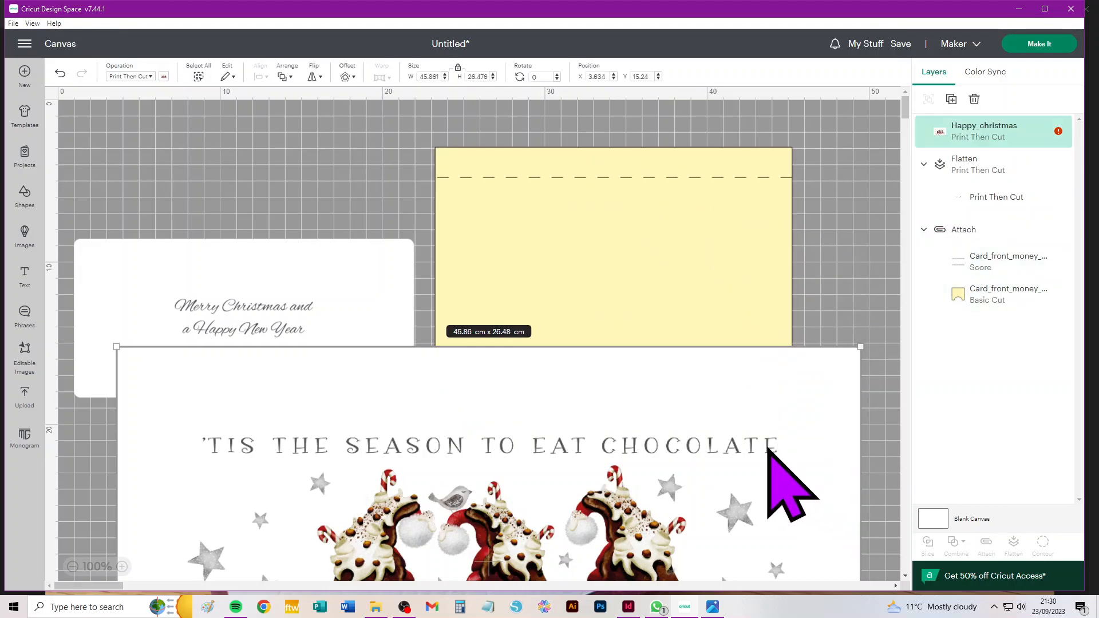
click(430, 76)
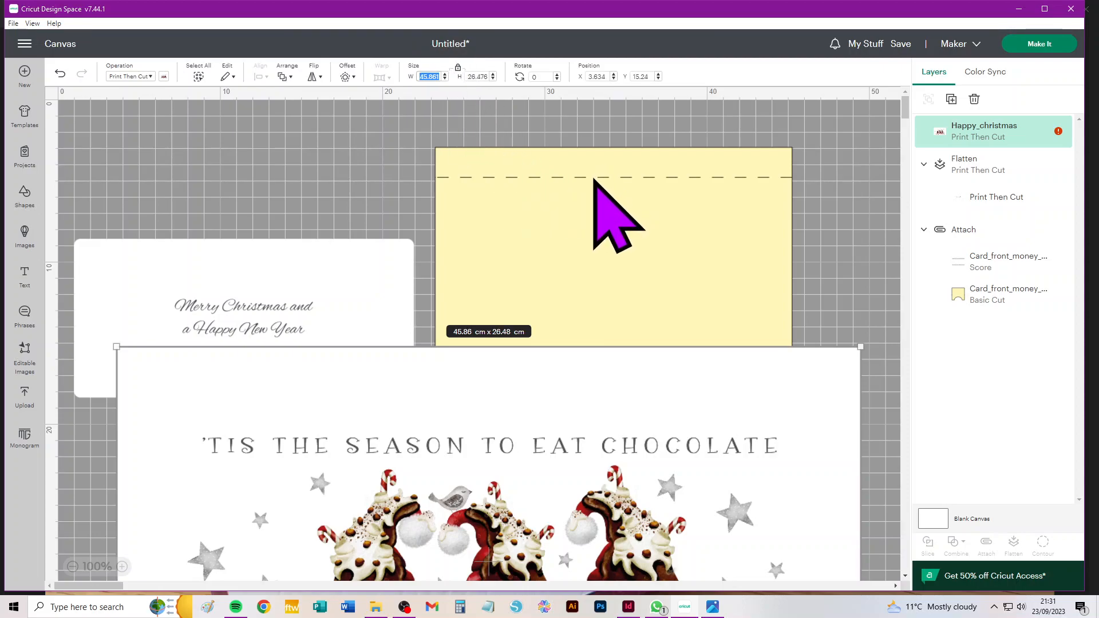
click(594, 225)
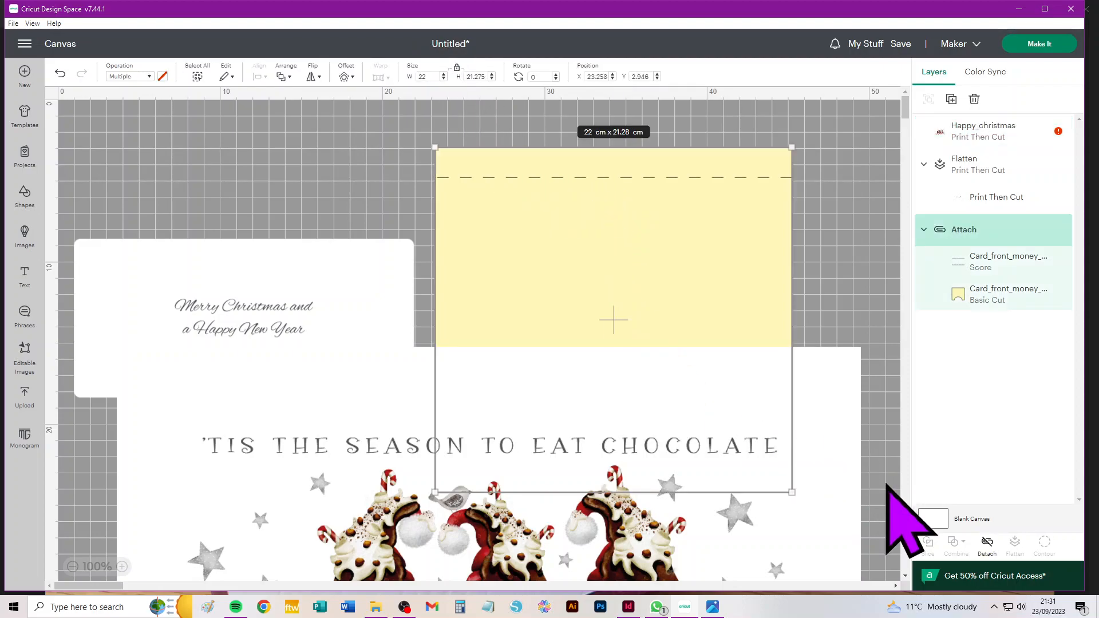
click(847, 466)
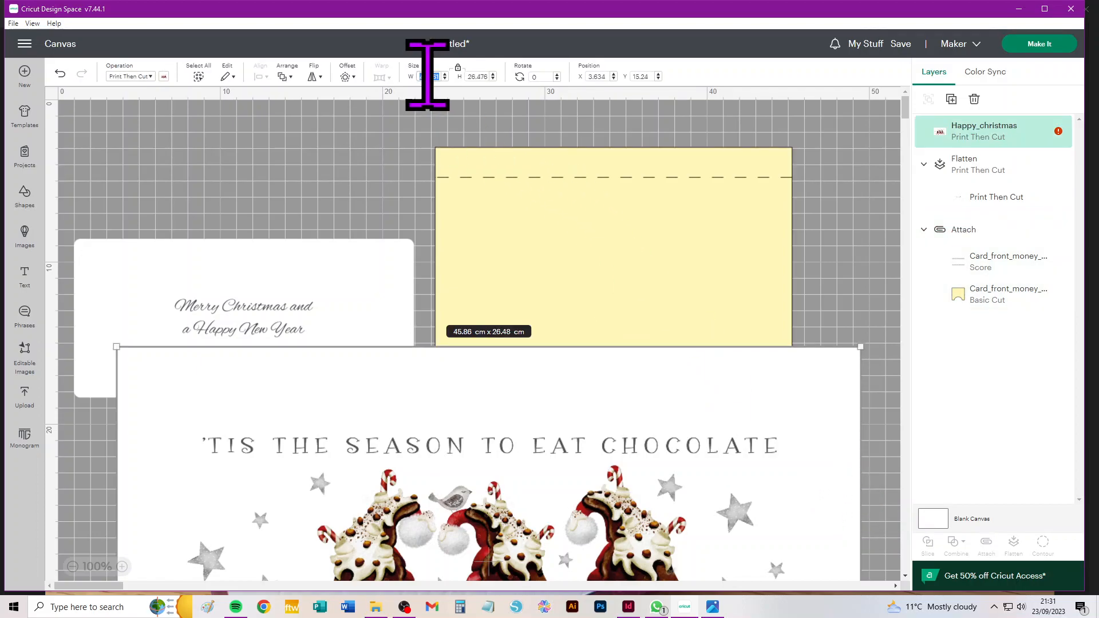
text(22)
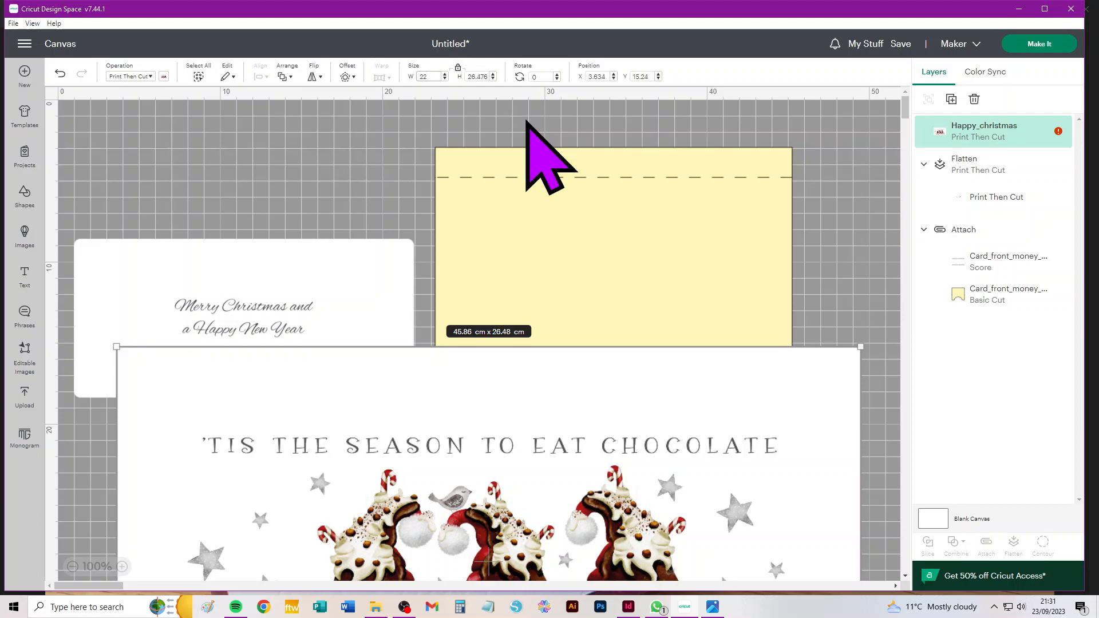
key(Return)
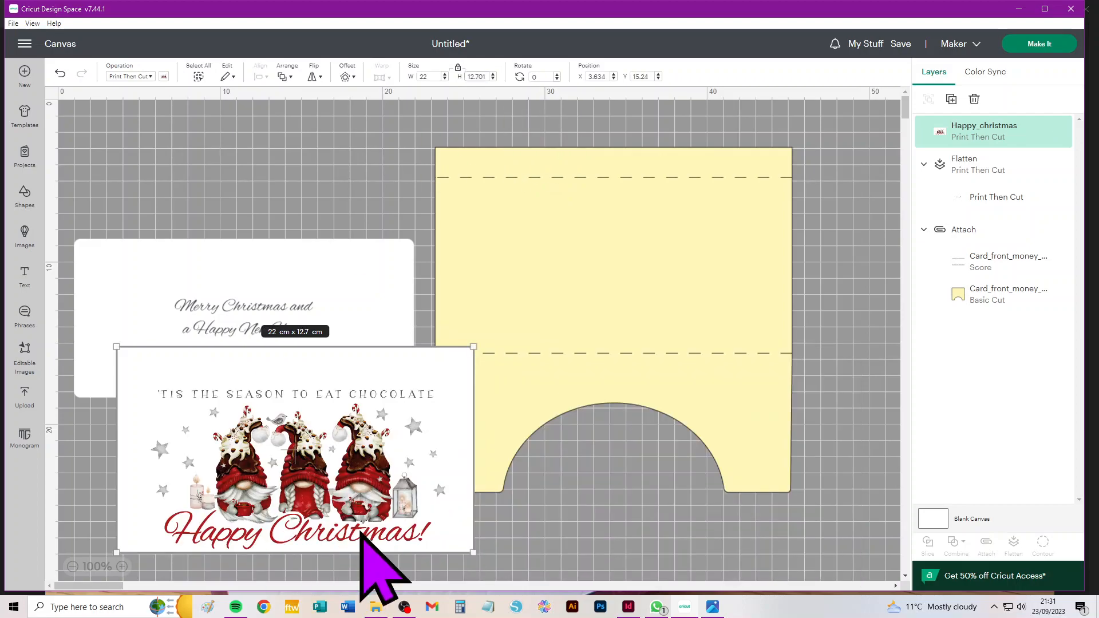
- Place the Happy Christmas artwork over the card front, between its top edge and the lower score line
drag(238, 490, 547, 291)
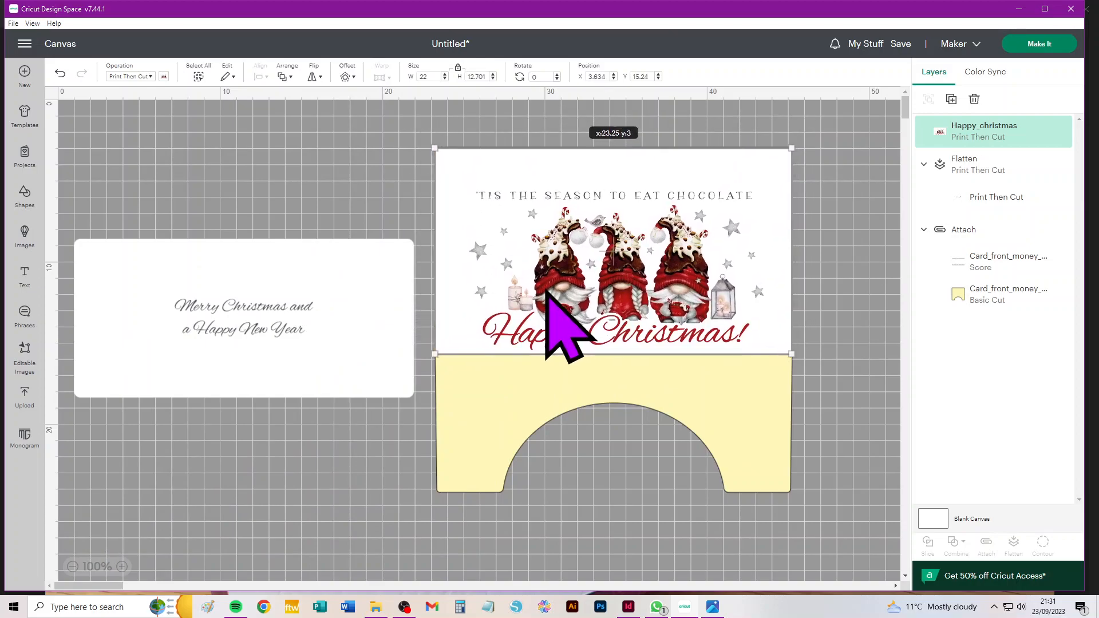
drag(834, 128, 822, 225)
drag(722, 235, 402, 254)
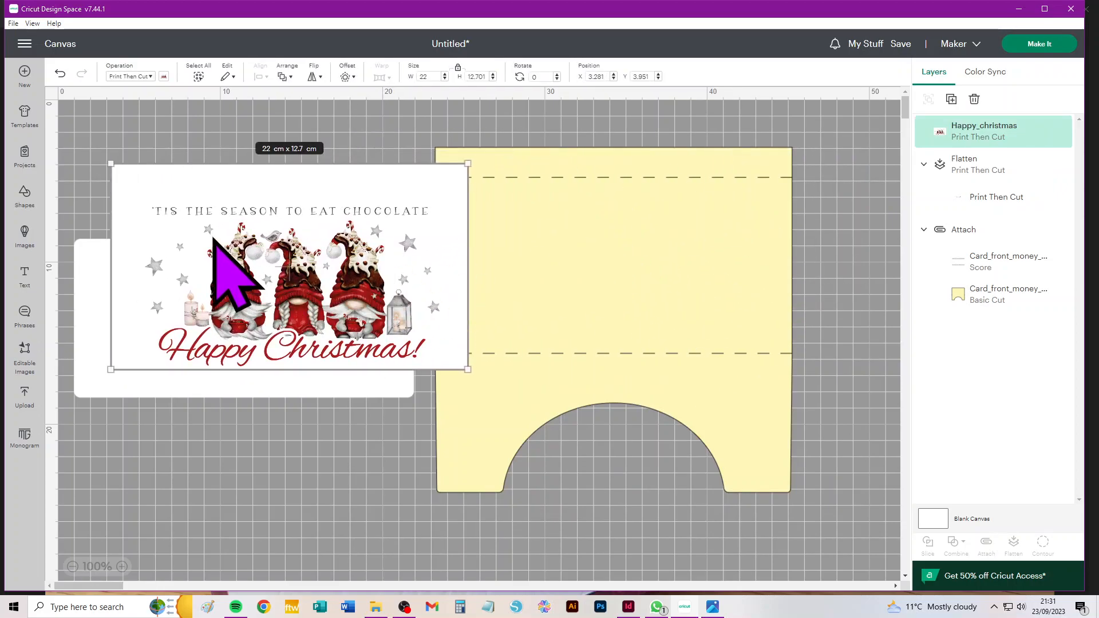
drag(149, 188, 474, 172)
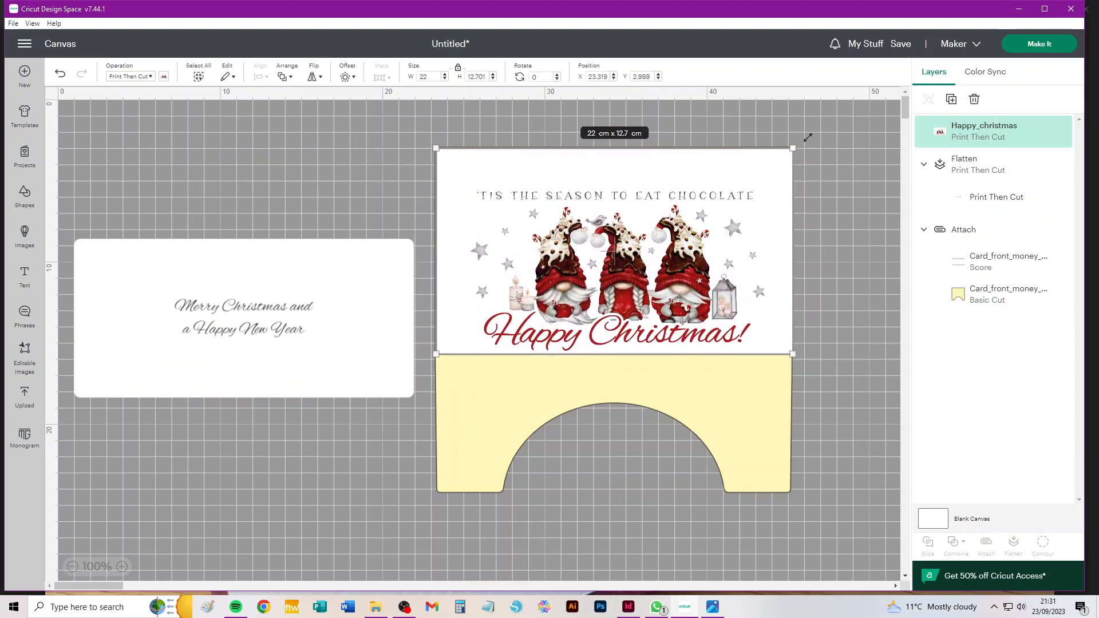
- Centre the artwork and the card front horizontally and align their top edges
drag(840, 115, 435, 534)
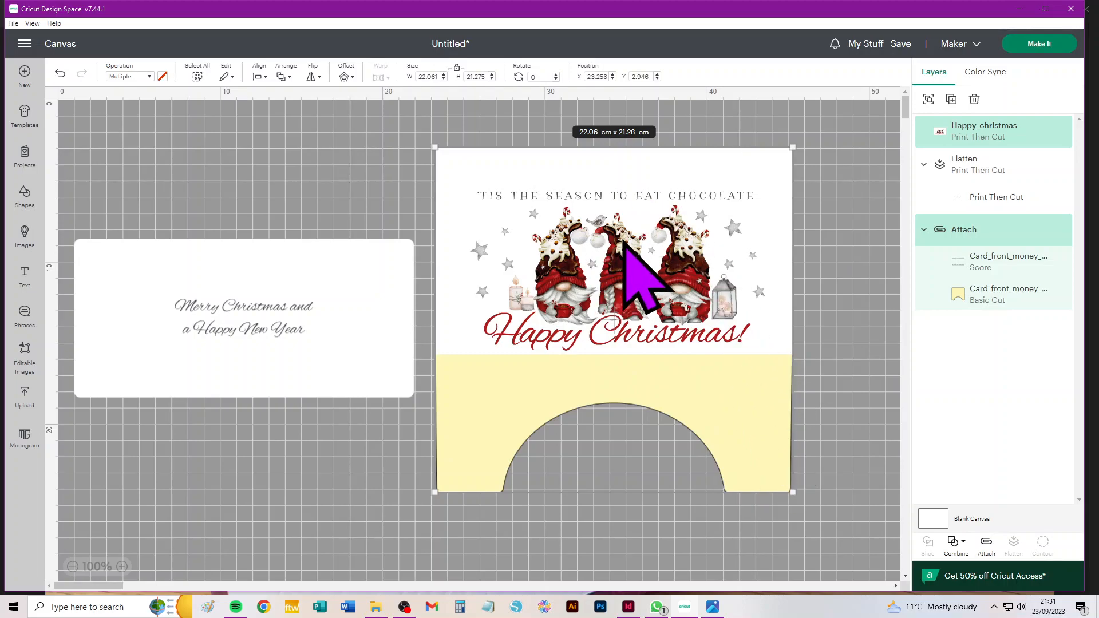
click(259, 76)
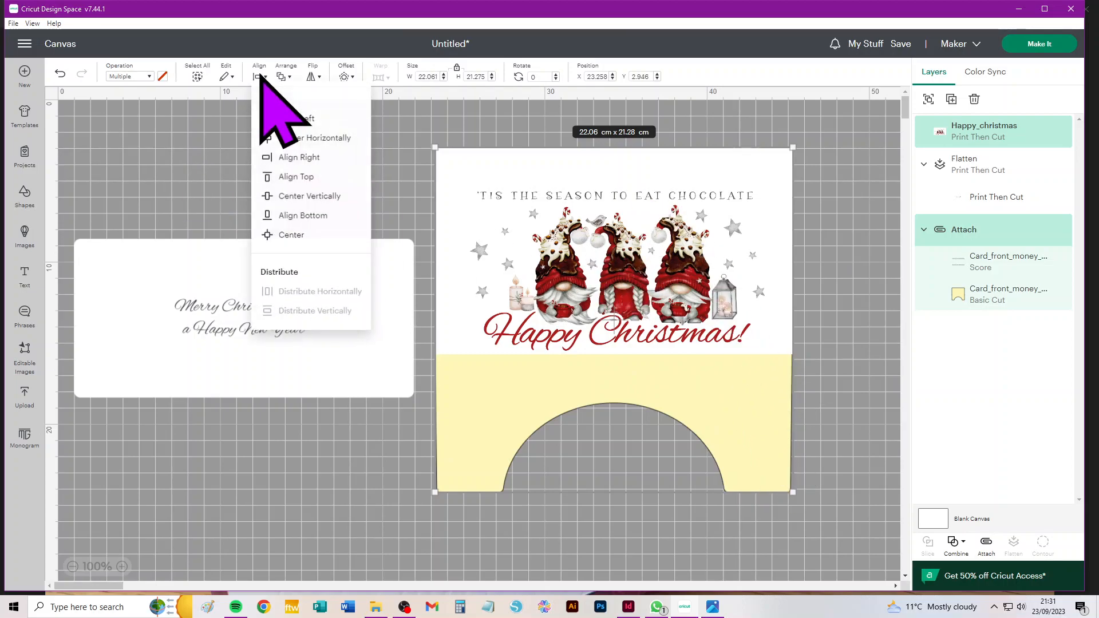
click(314, 137)
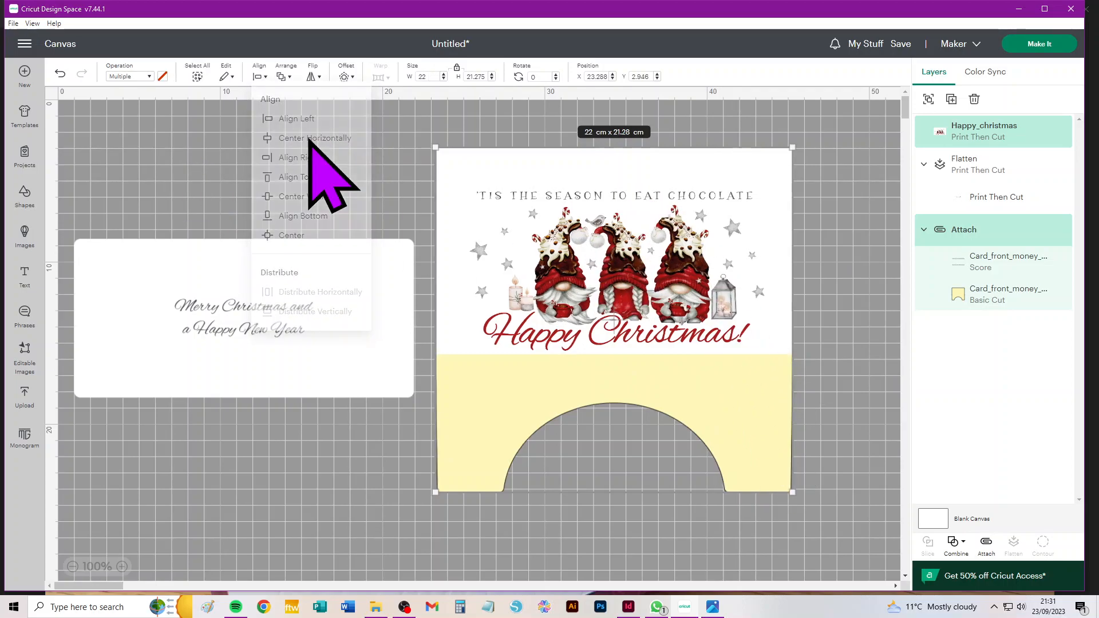
click(259, 74)
click(290, 173)
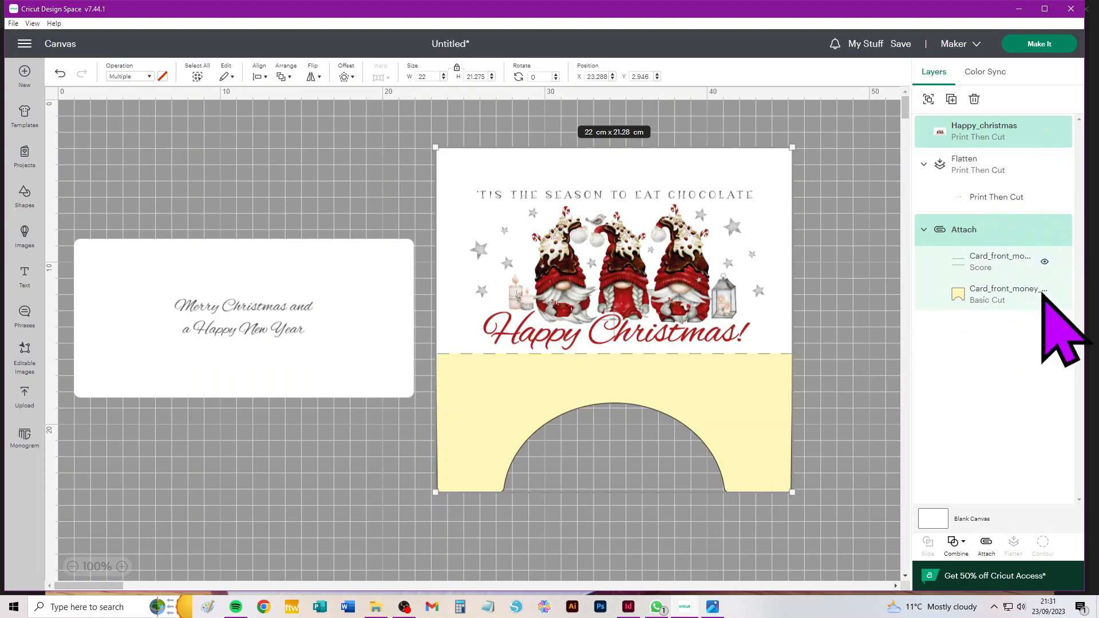
- Change the card front cut layer's material colour to white
click(983, 295)
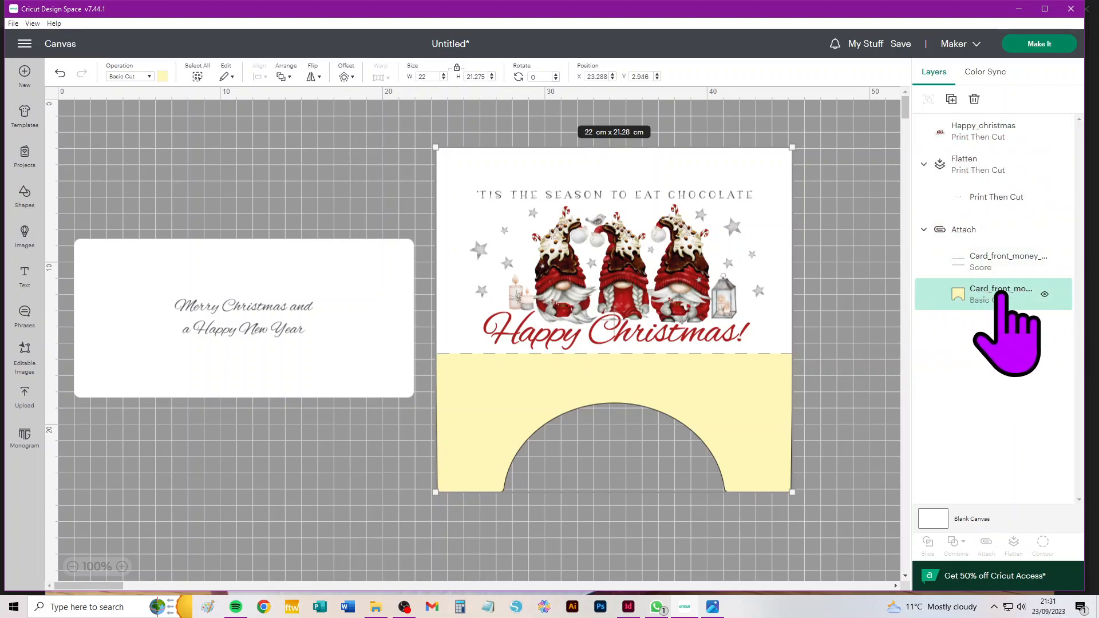
click(162, 77)
click(174, 188)
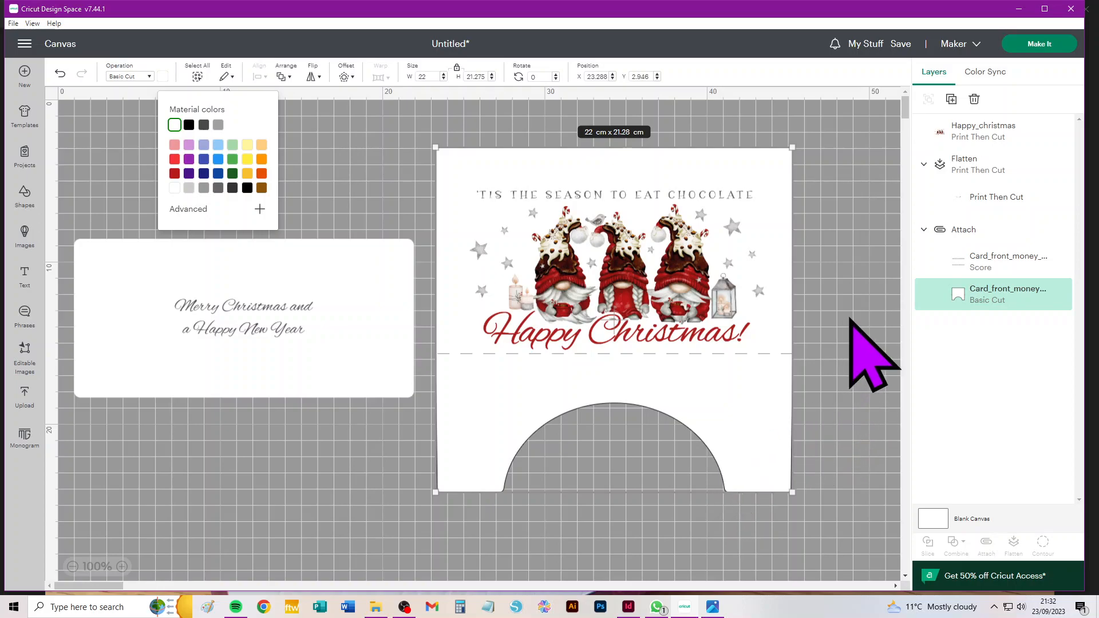
click(982, 137)
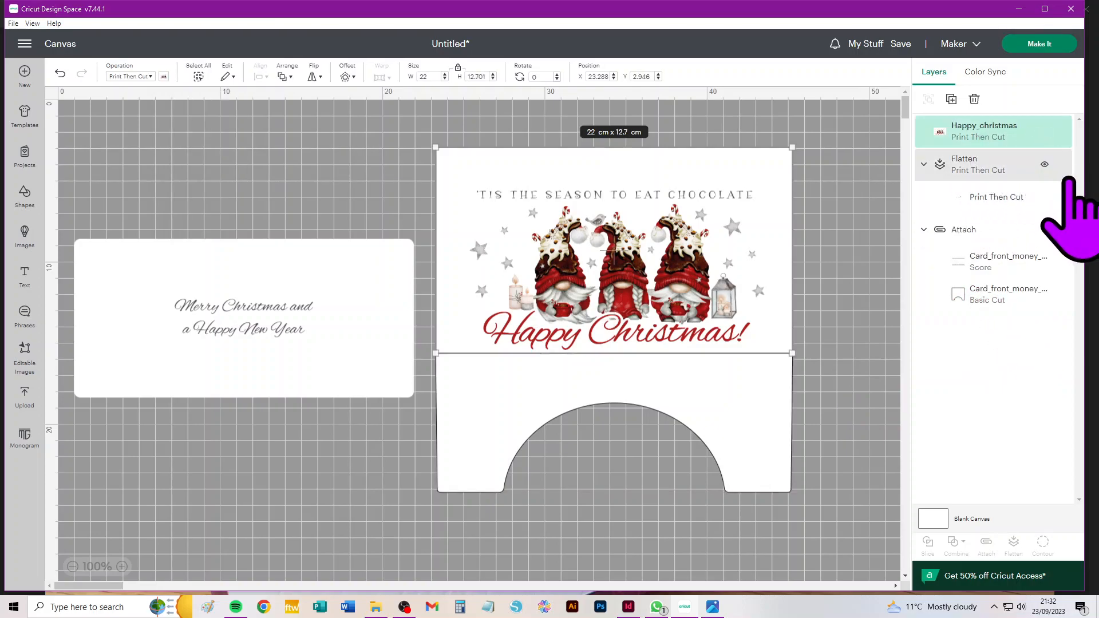
click(986, 295)
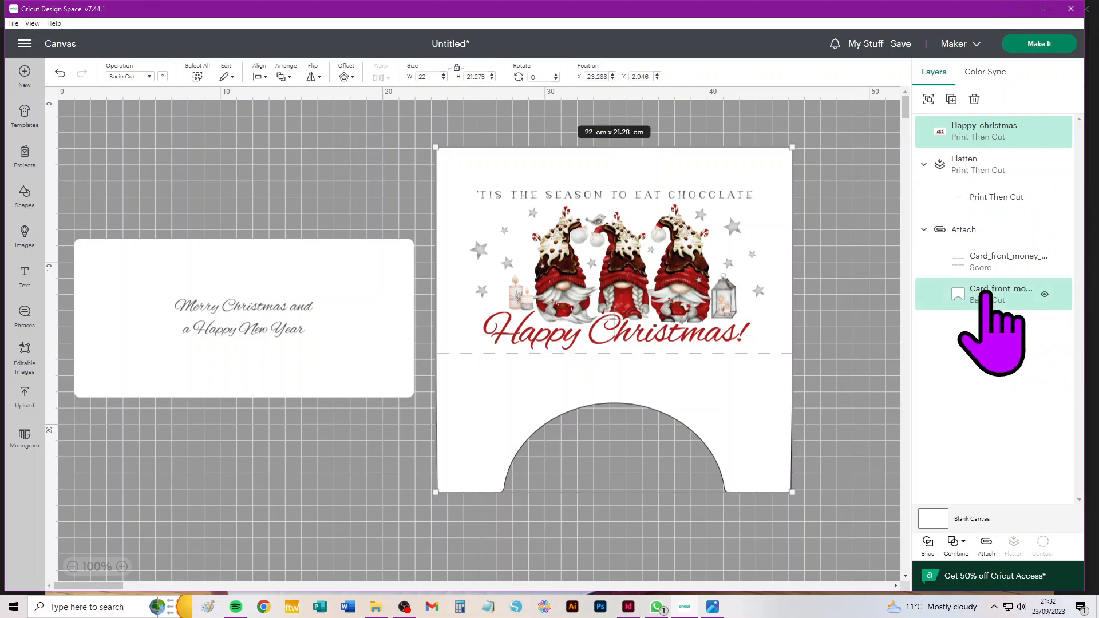
click(866, 303)
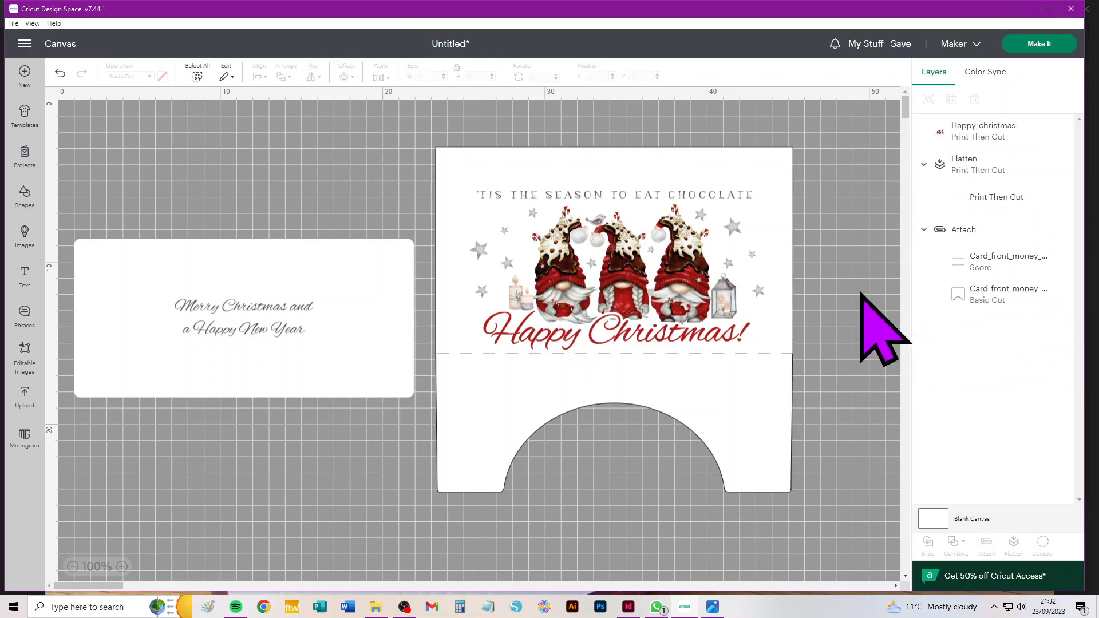
click(971, 230)
click(818, 413)
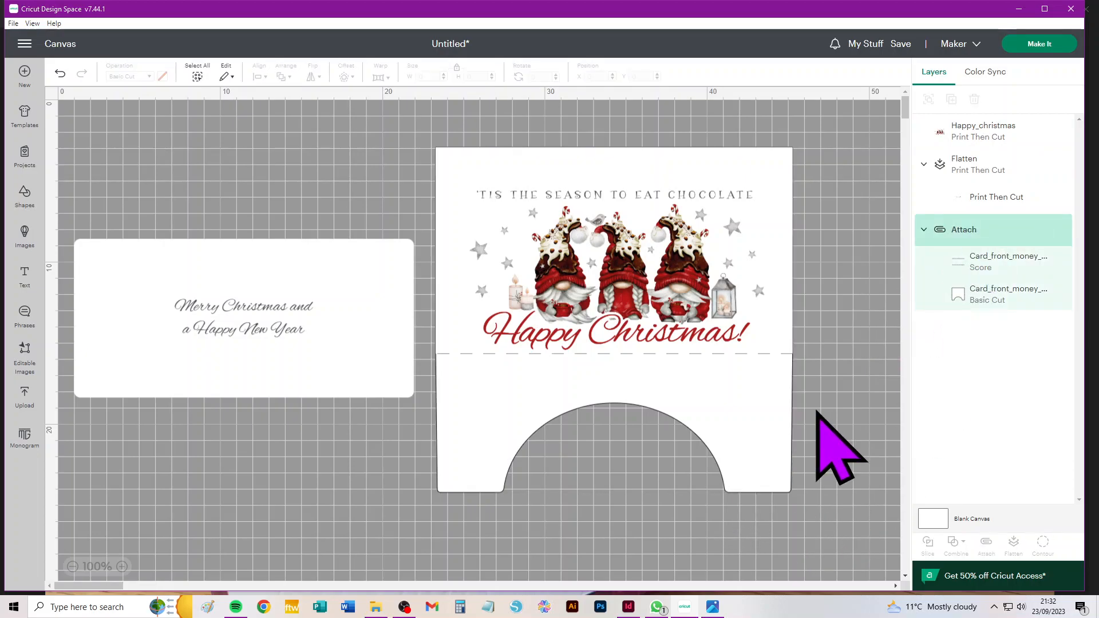
- Detach the card front's score lines from its cut layer
click(757, 450)
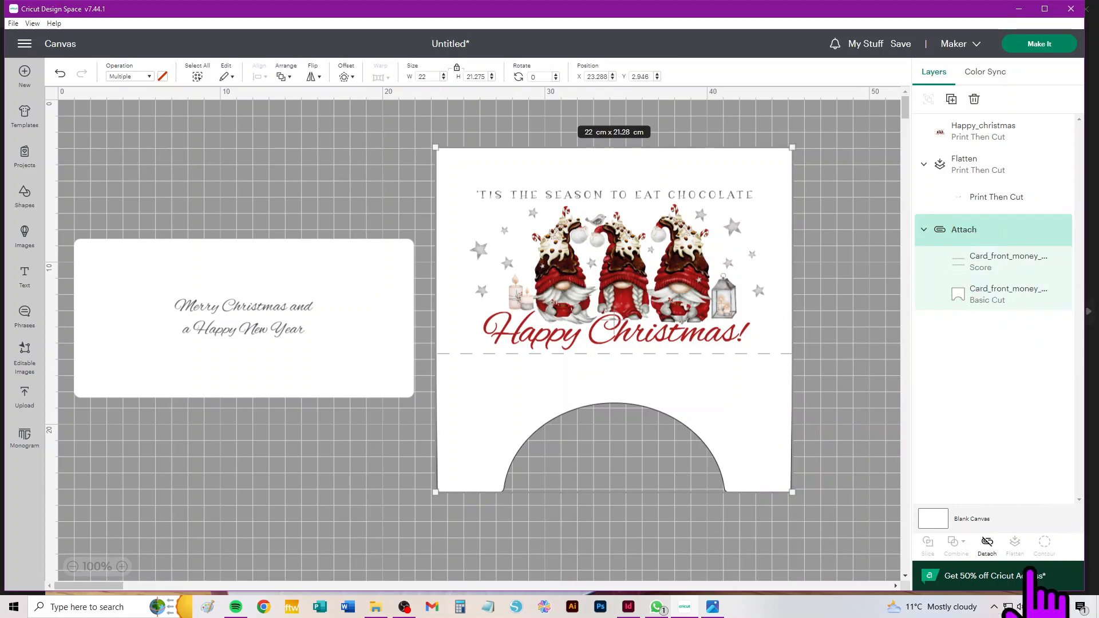
click(986, 543)
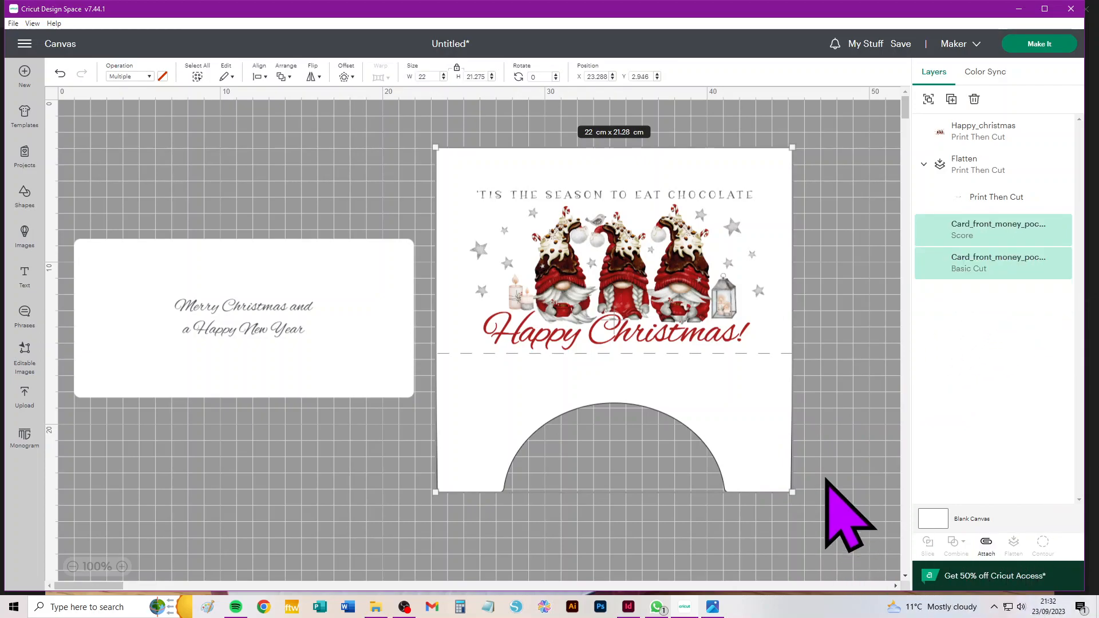
click(855, 479)
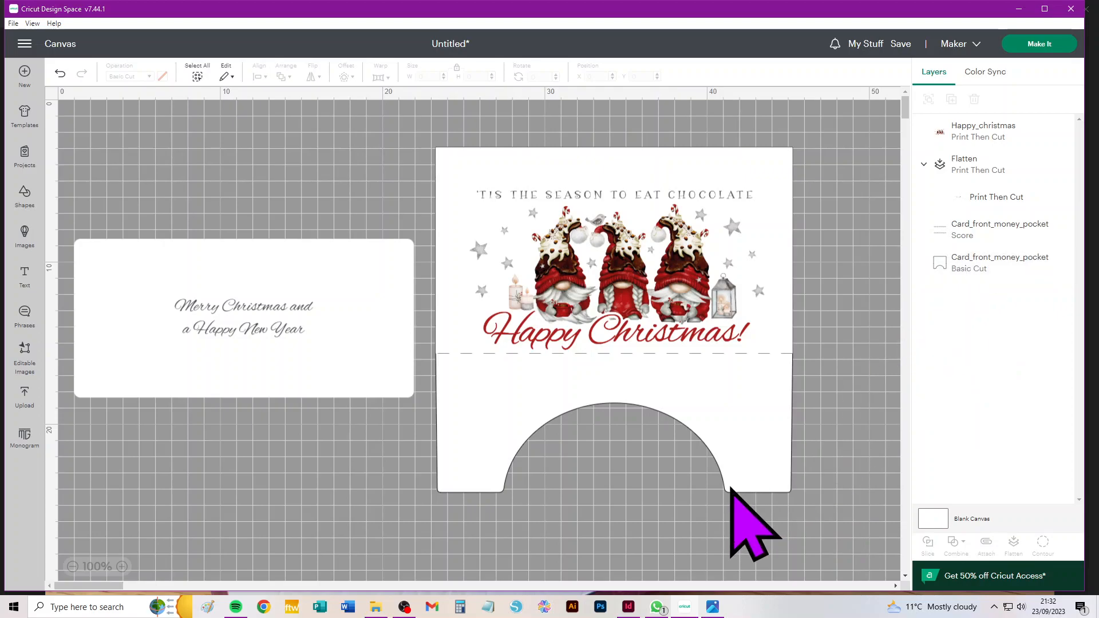
- Flatten the Happy Christmas artwork and the card front cut layer into one printable layer
click(649, 279)
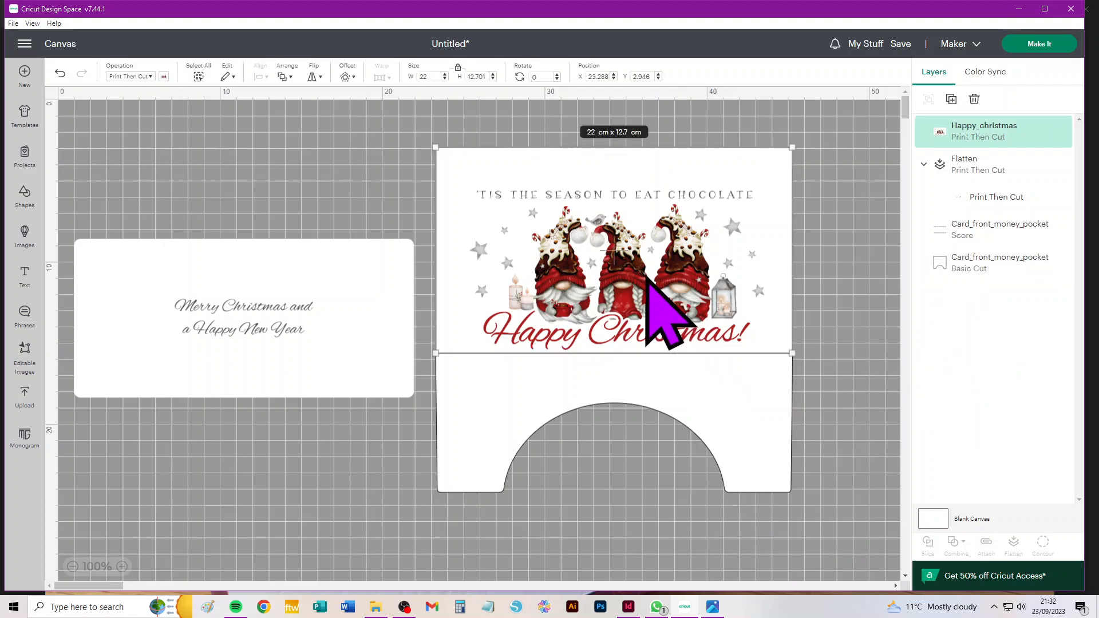
shift+click(765, 448)
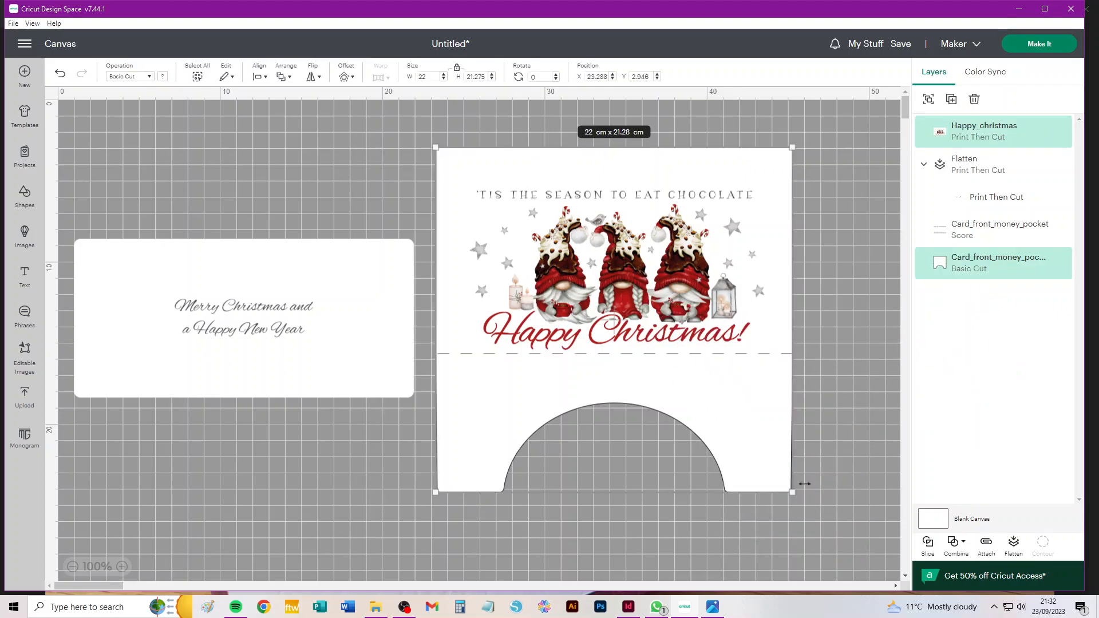
click(1014, 549)
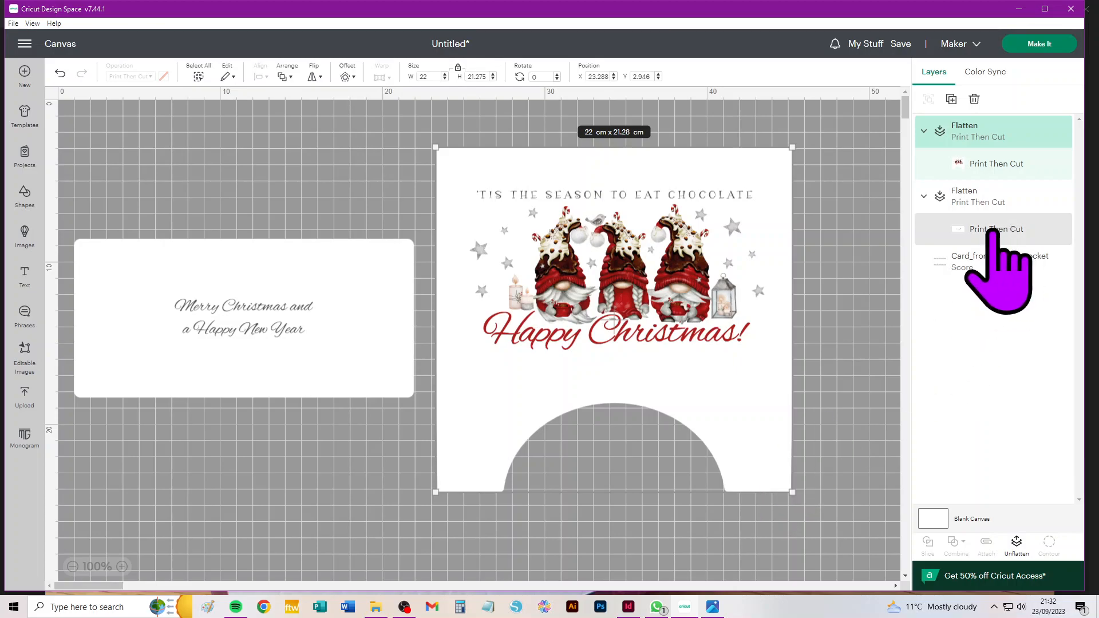
- Send the flattened card front to the back and attach the score lines to it
click(283, 77)
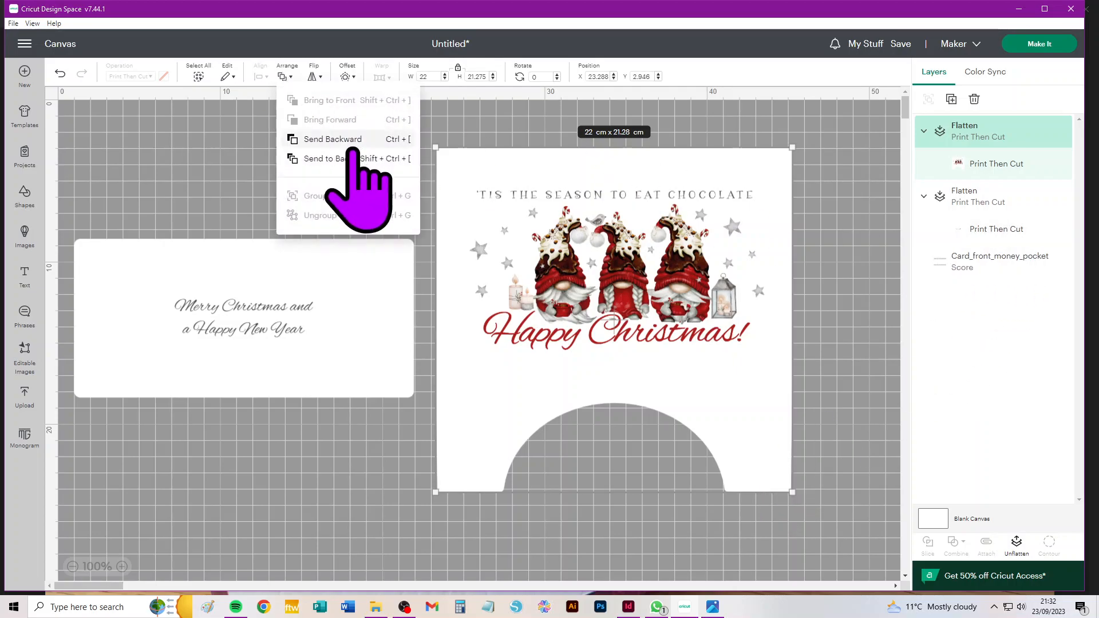
click(335, 156)
drag(841, 123, 437, 544)
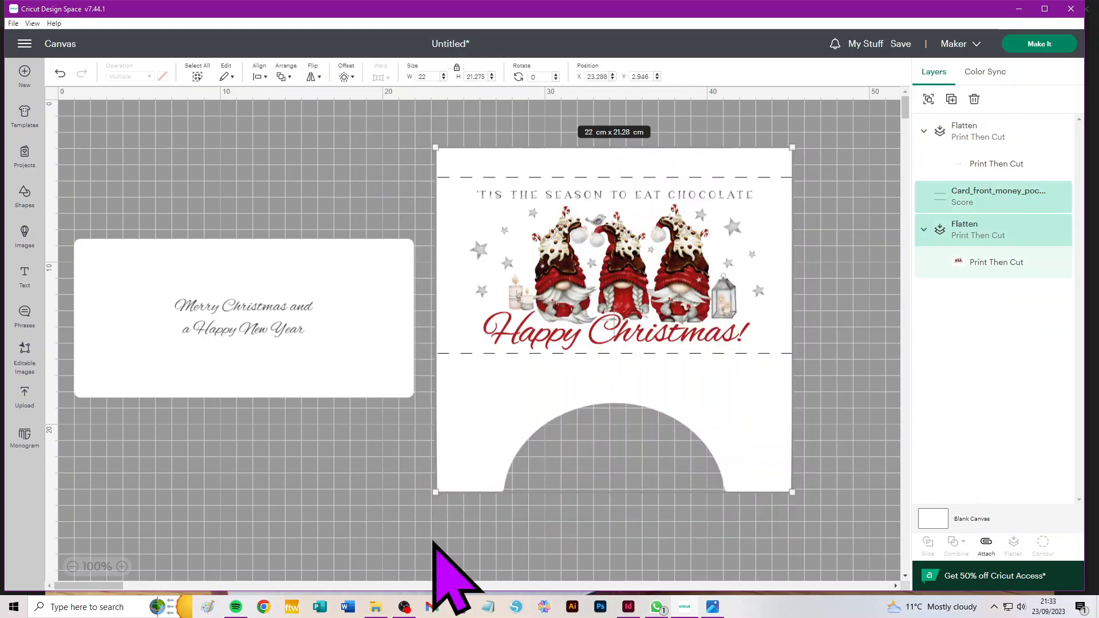
click(986, 543)
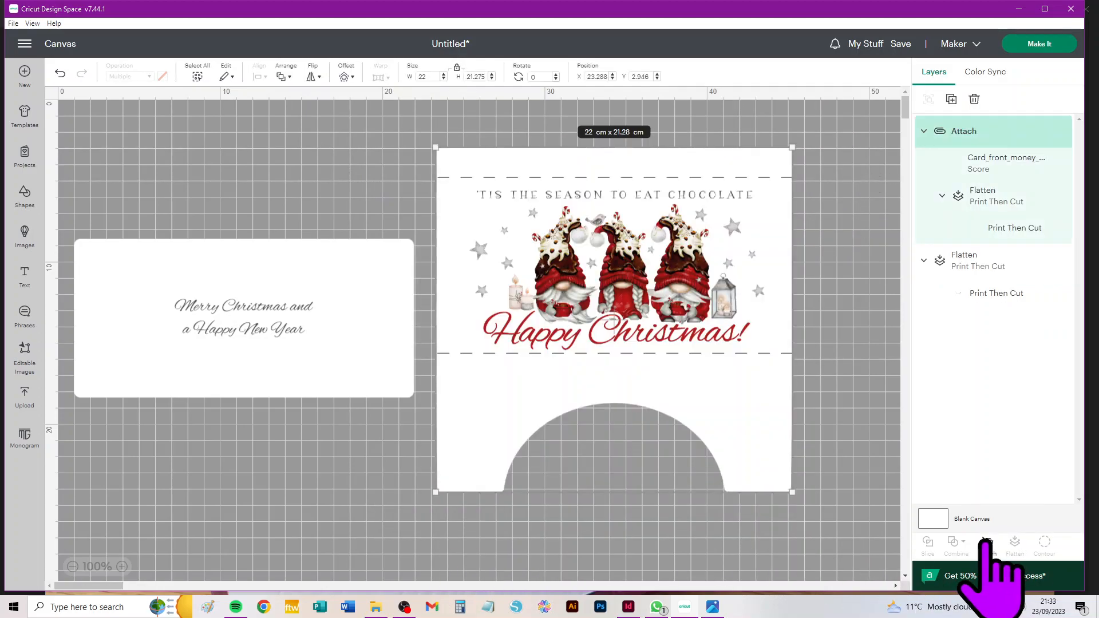
click(640, 546)
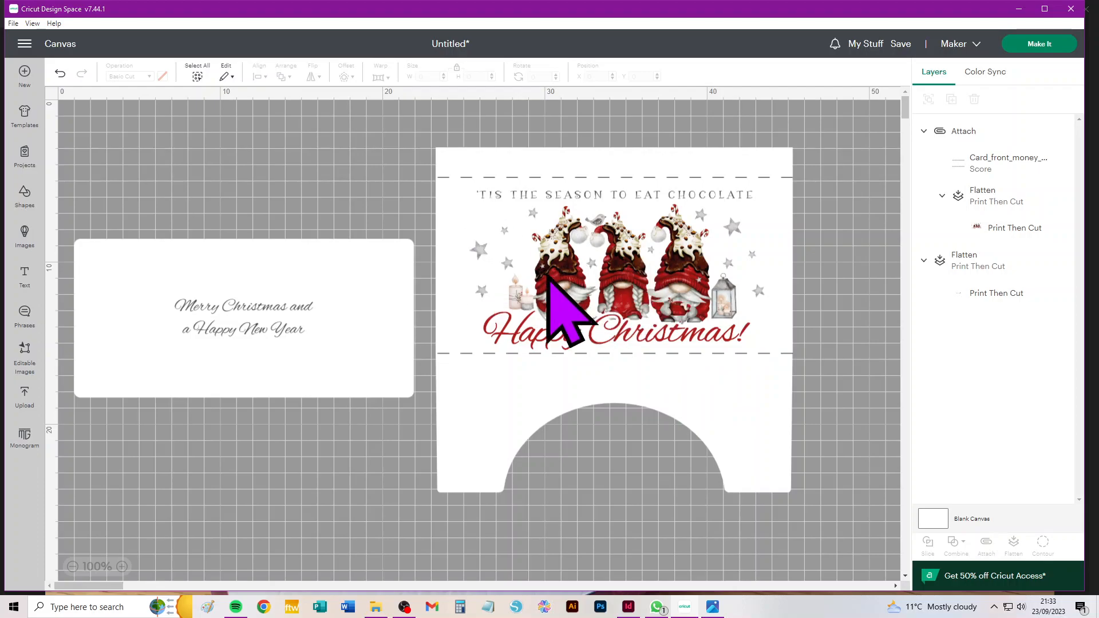
- Prepare the project for making and set the material size to 29.7 cm x 42.0 cm (A3)
click(1047, 44)
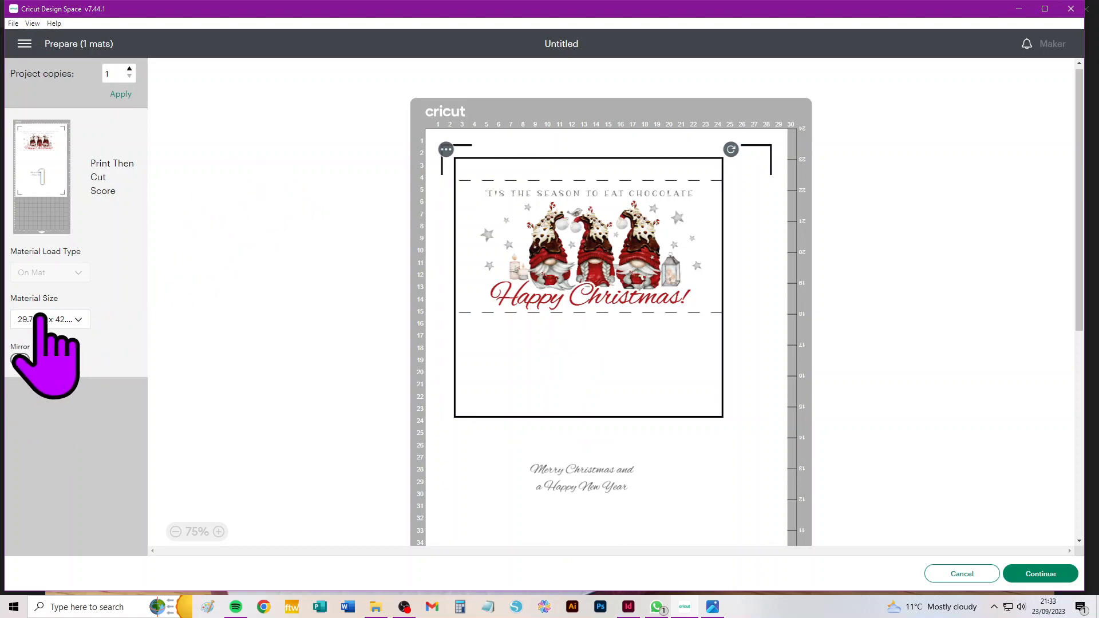
click(42, 319)
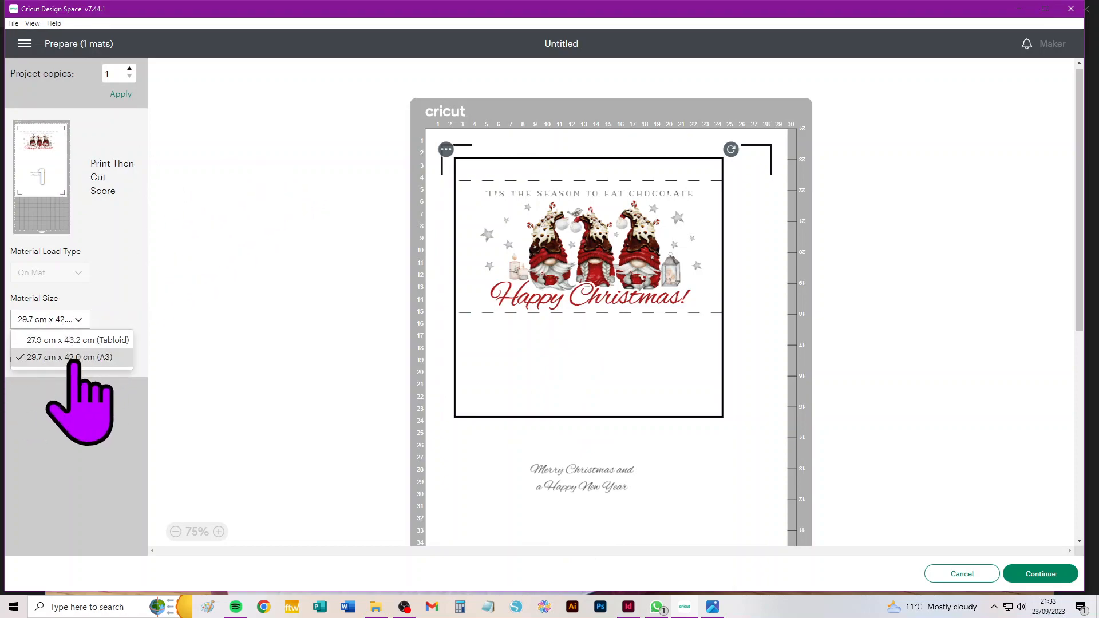
click(72, 341)
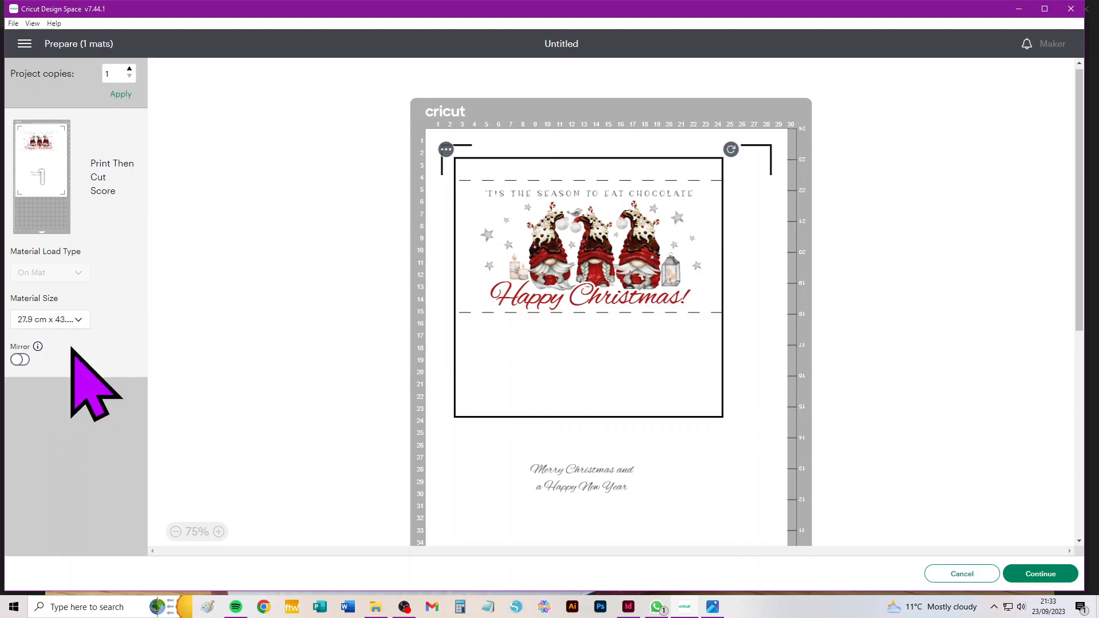
click(55, 320)
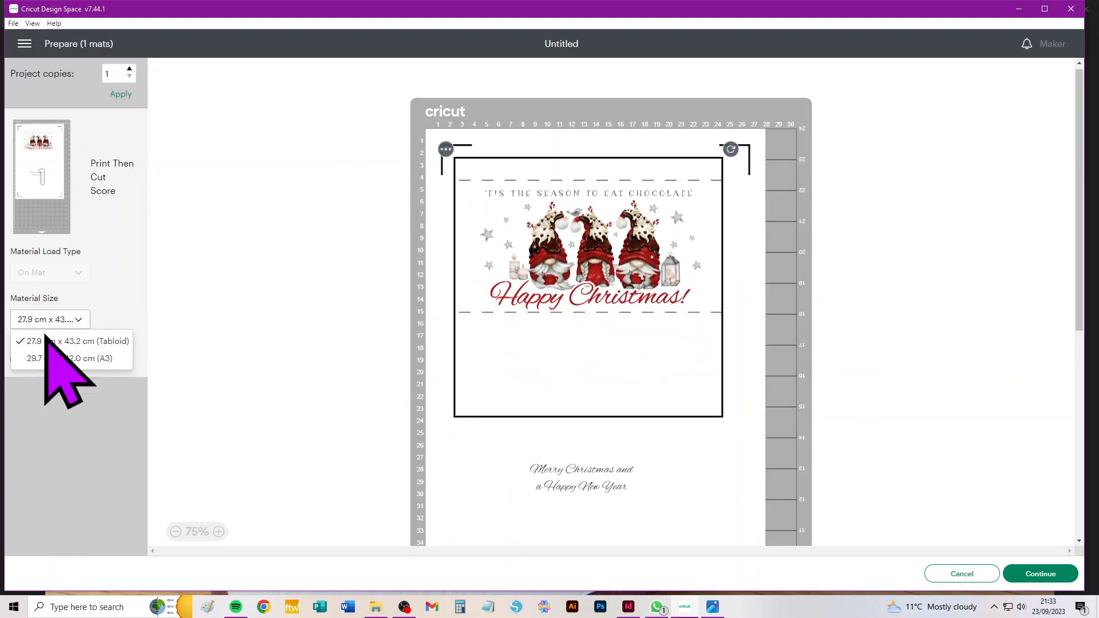
click(50, 358)
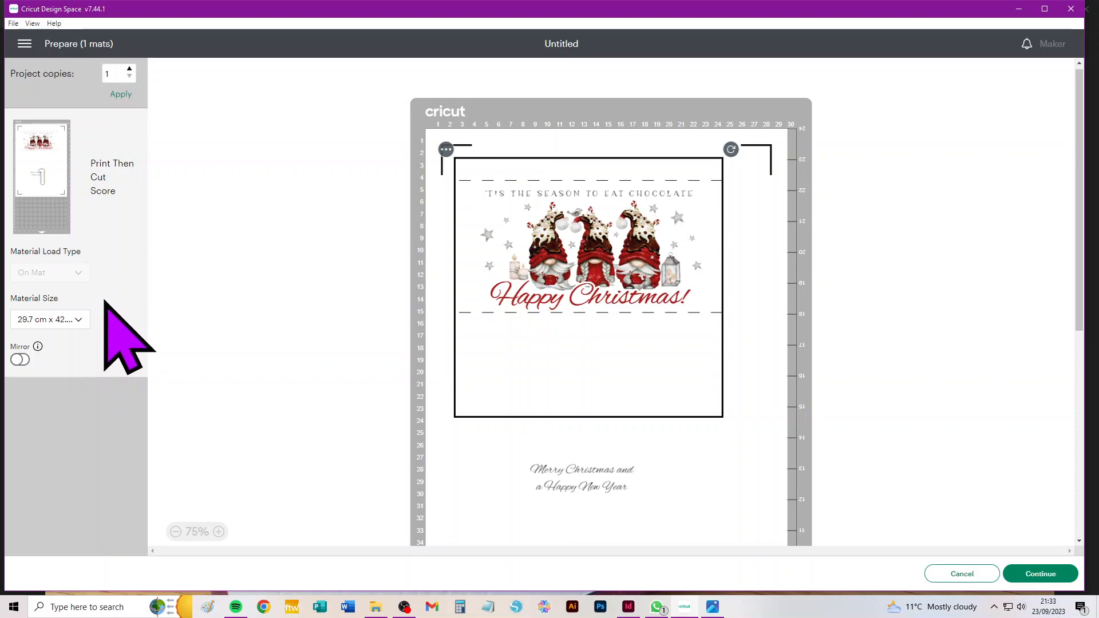
- Send the A3 mat to the EPSON WF-7310 Series printer with the system print dialog enabled
click(1043, 575)
click(222, 175)
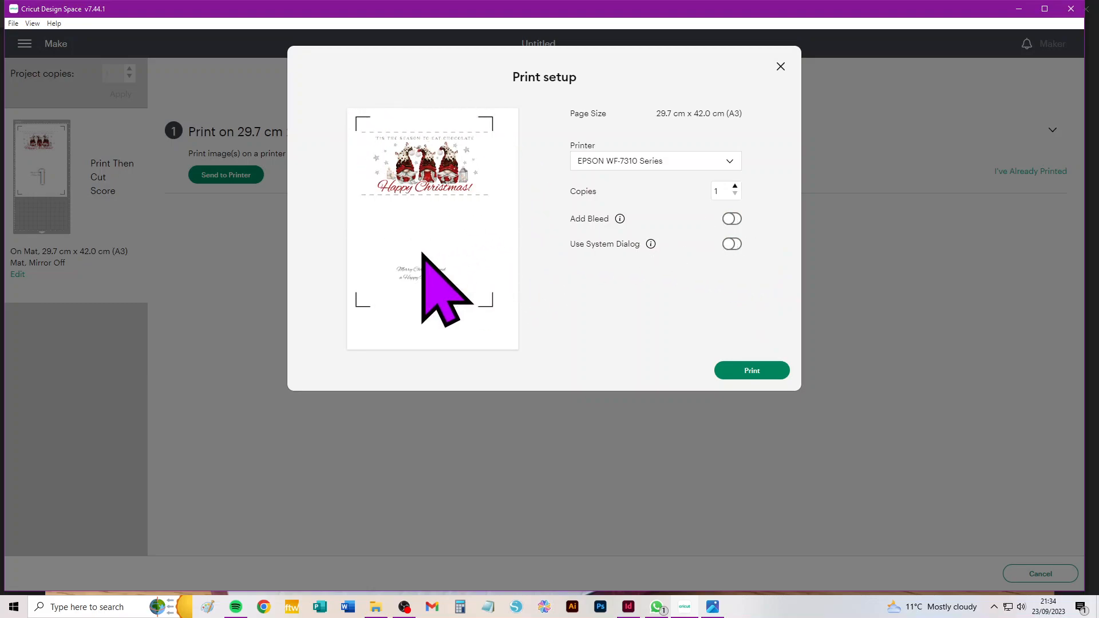
click(731, 244)
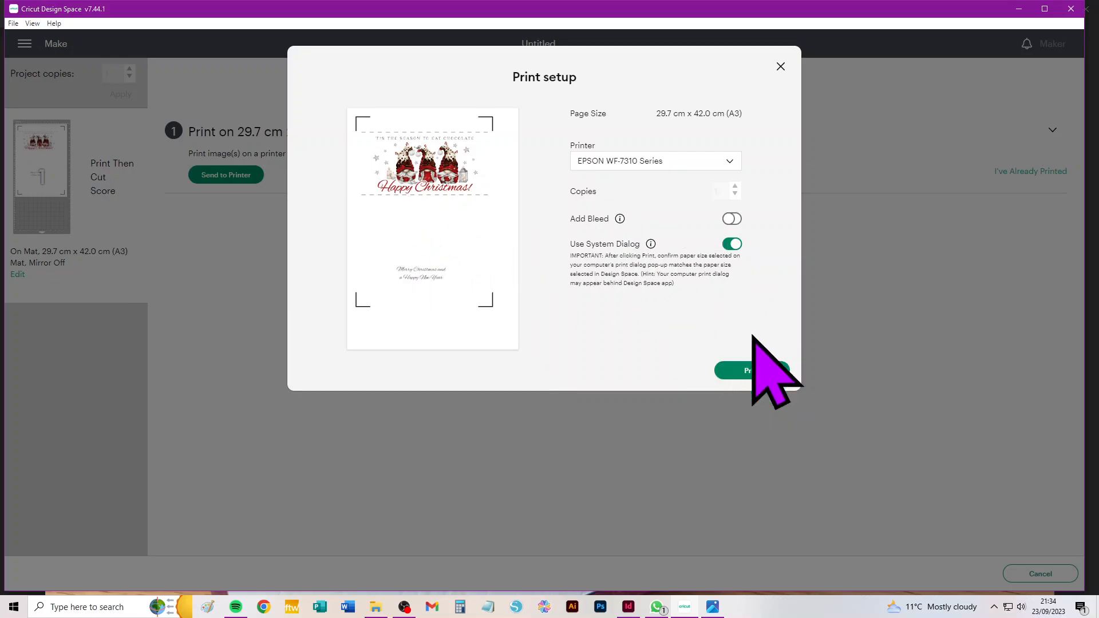
click(751, 370)
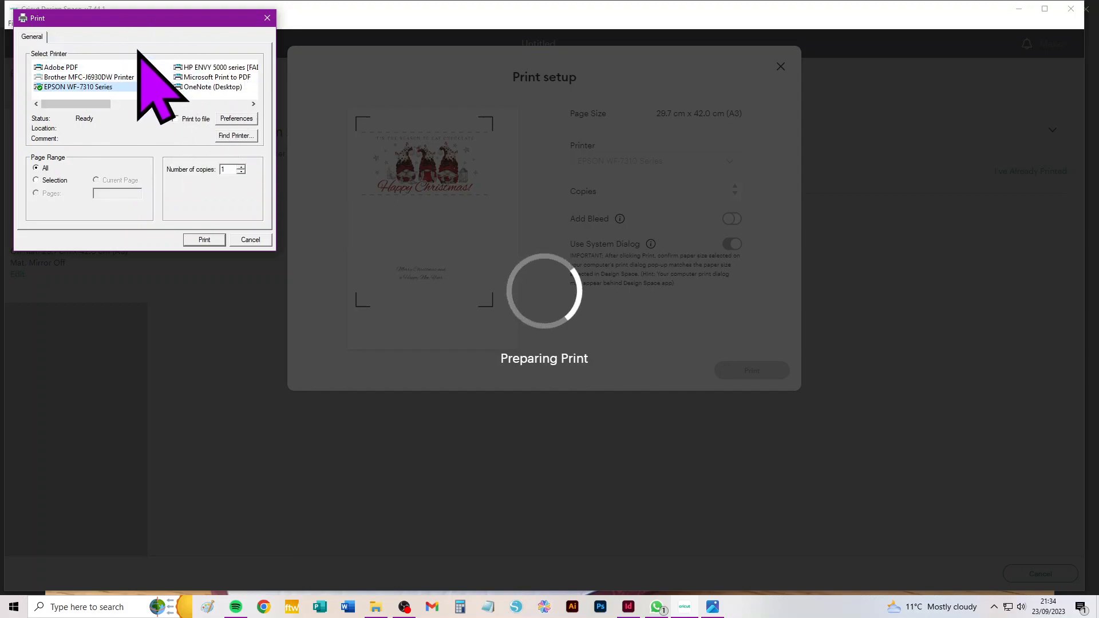
- In the printer preferences, set the paper source to Paper Tray and the document size to A3
click(245, 119)
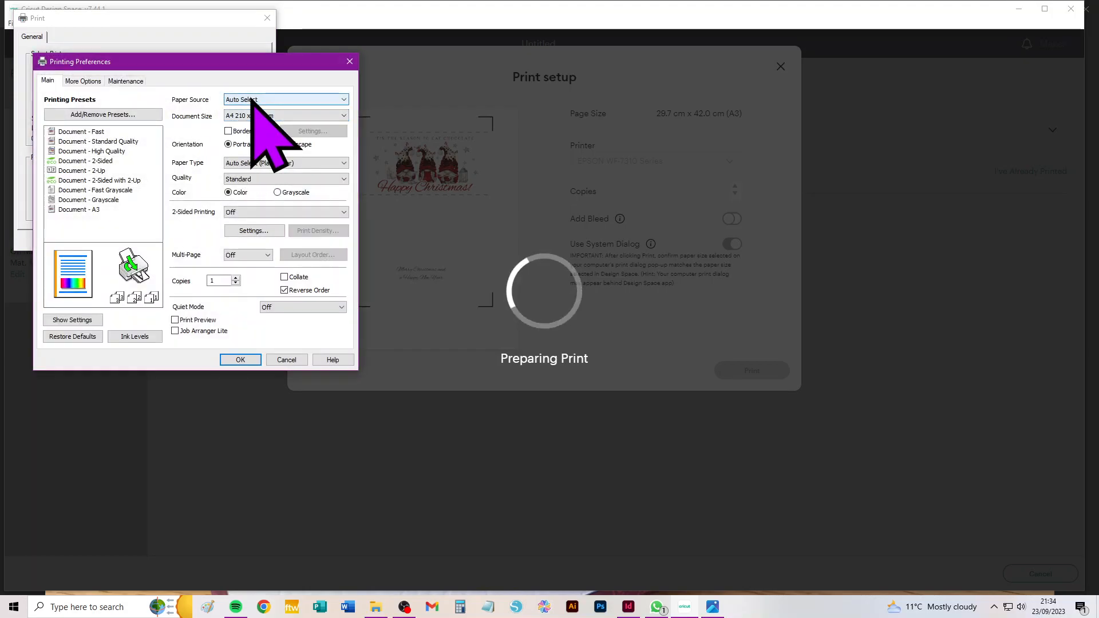
click(252, 100)
click(248, 128)
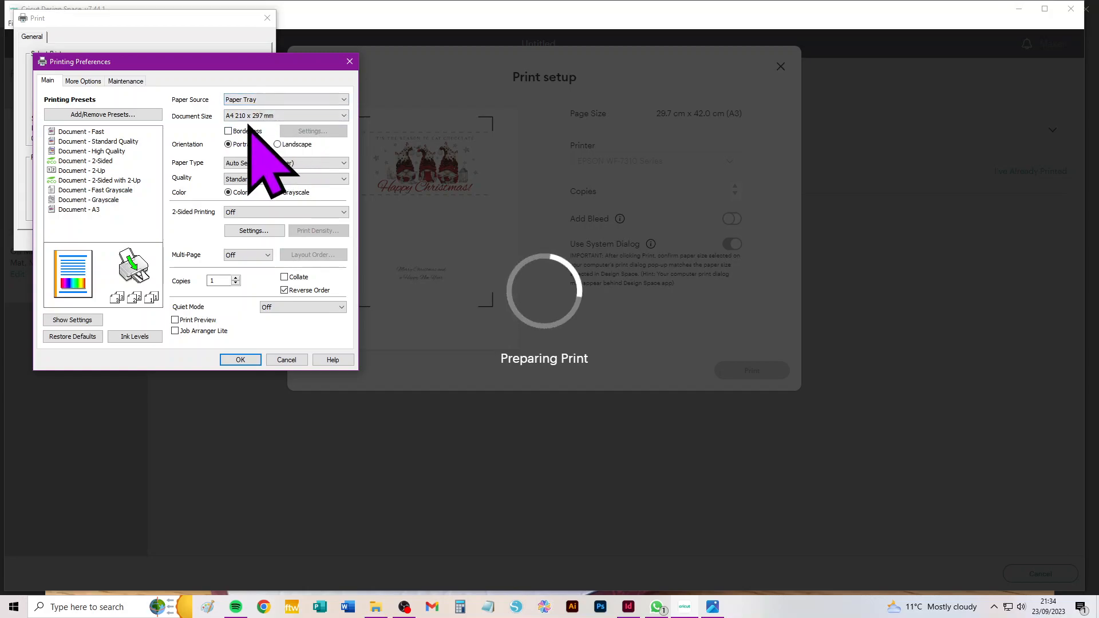
click(248, 115)
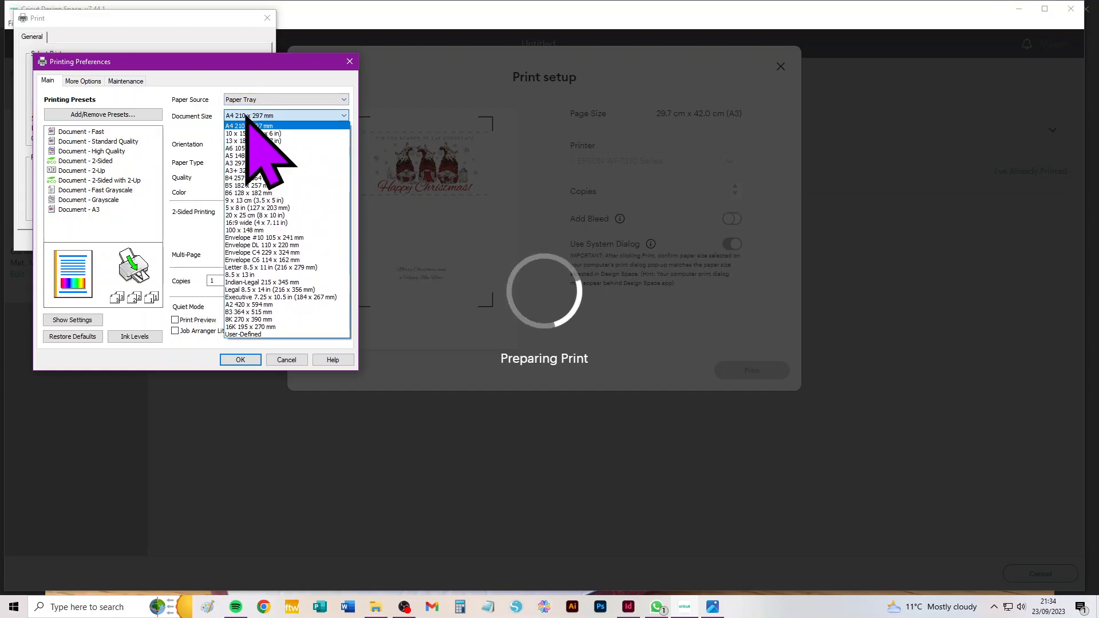
click(248, 165)
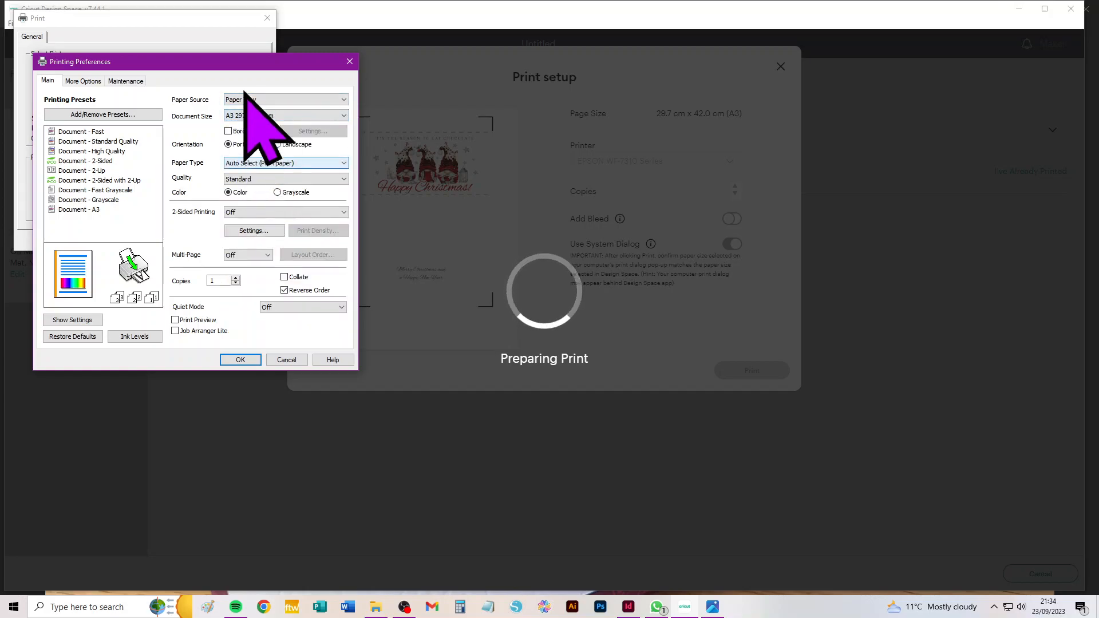
click(240, 360)
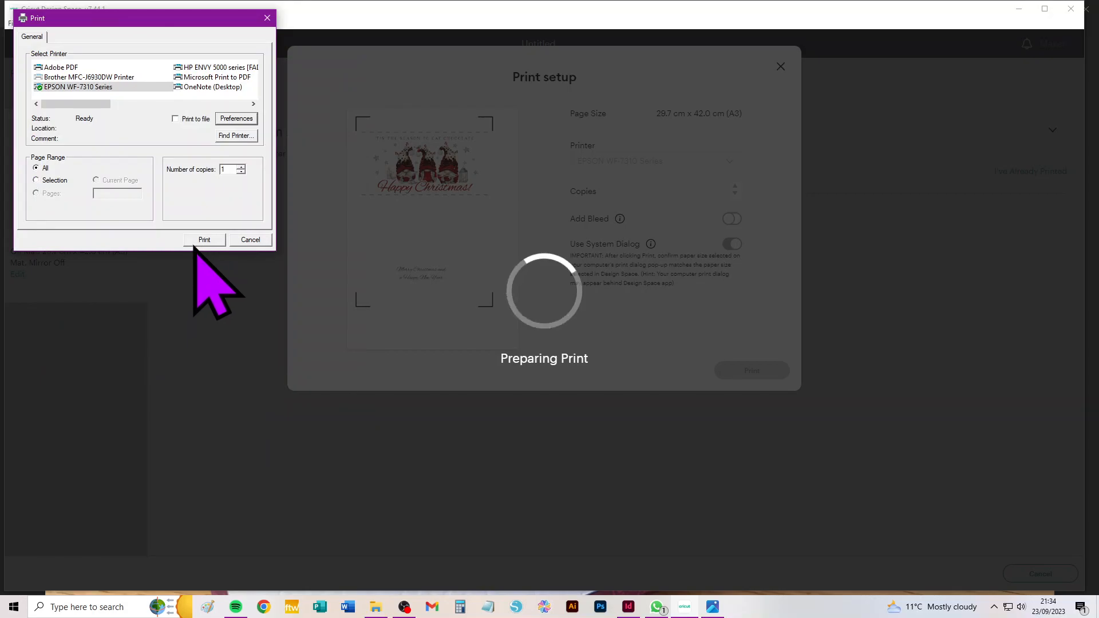
- Cancel the print job and the cut, and return to the design canvas
click(254, 239)
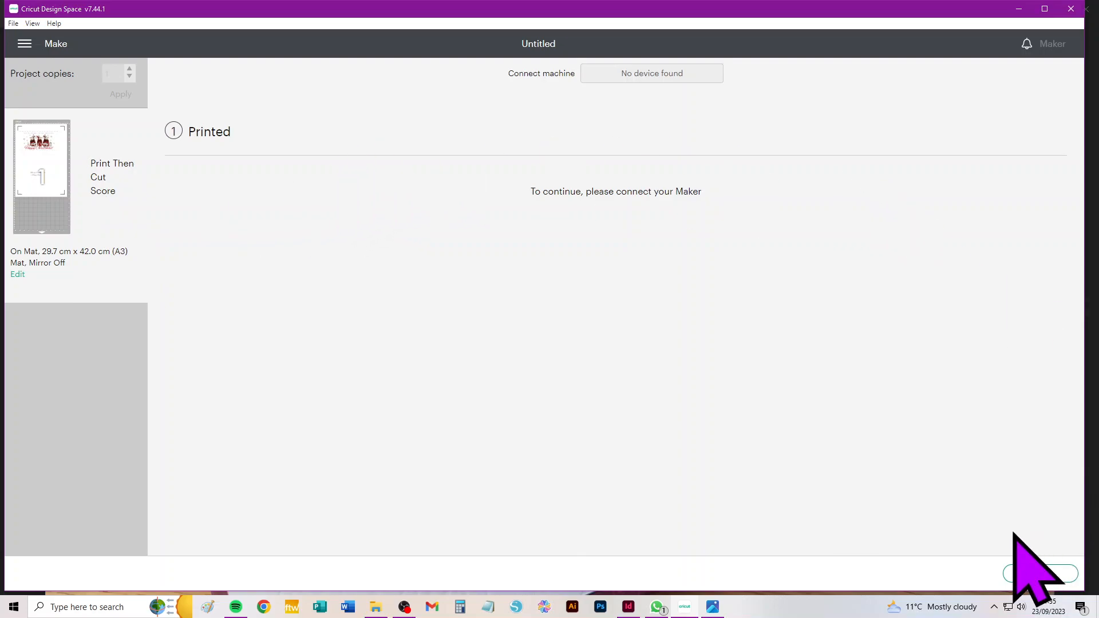
click(1037, 573)
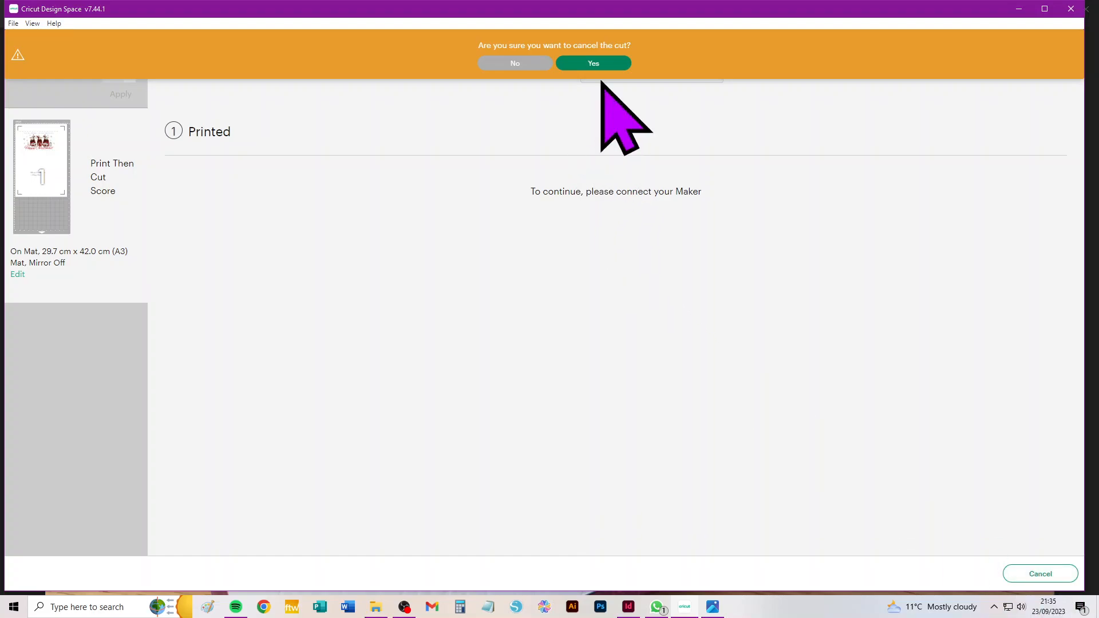
click(592, 63)
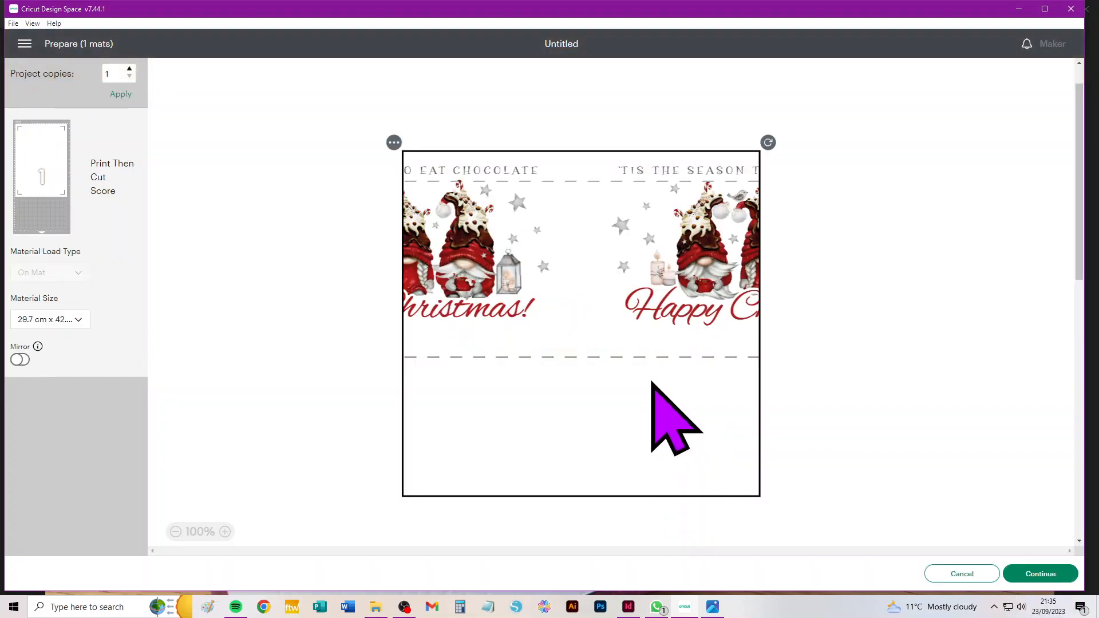
click(957, 573)
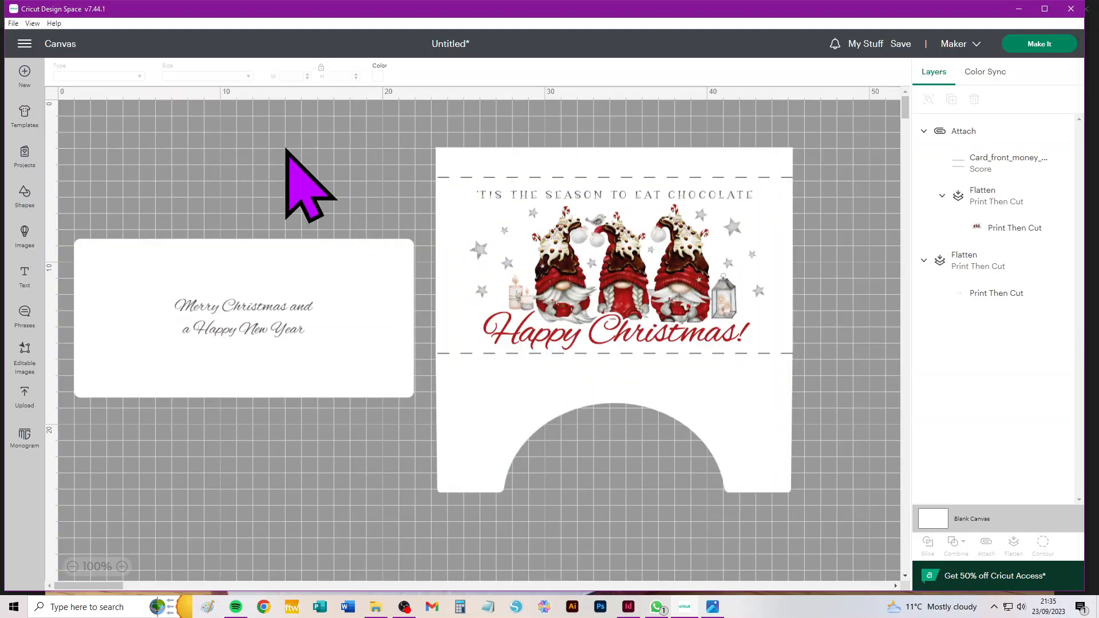
- Clear the canvas and add the uploaded card front template that has the gift card slot
key(Delete)
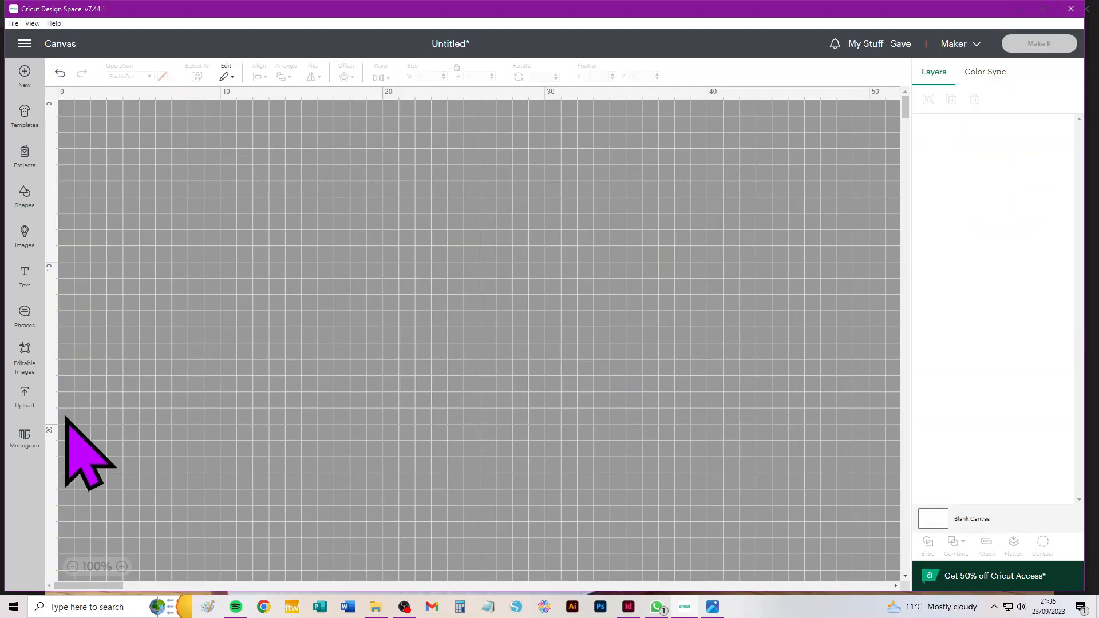
click(22, 394)
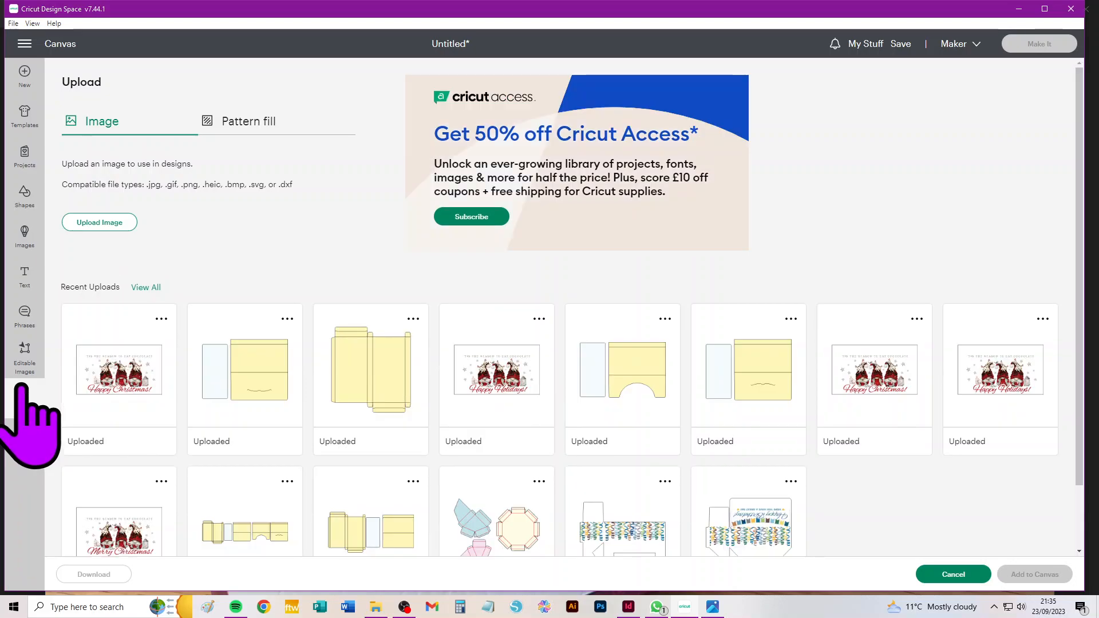
click(256, 371)
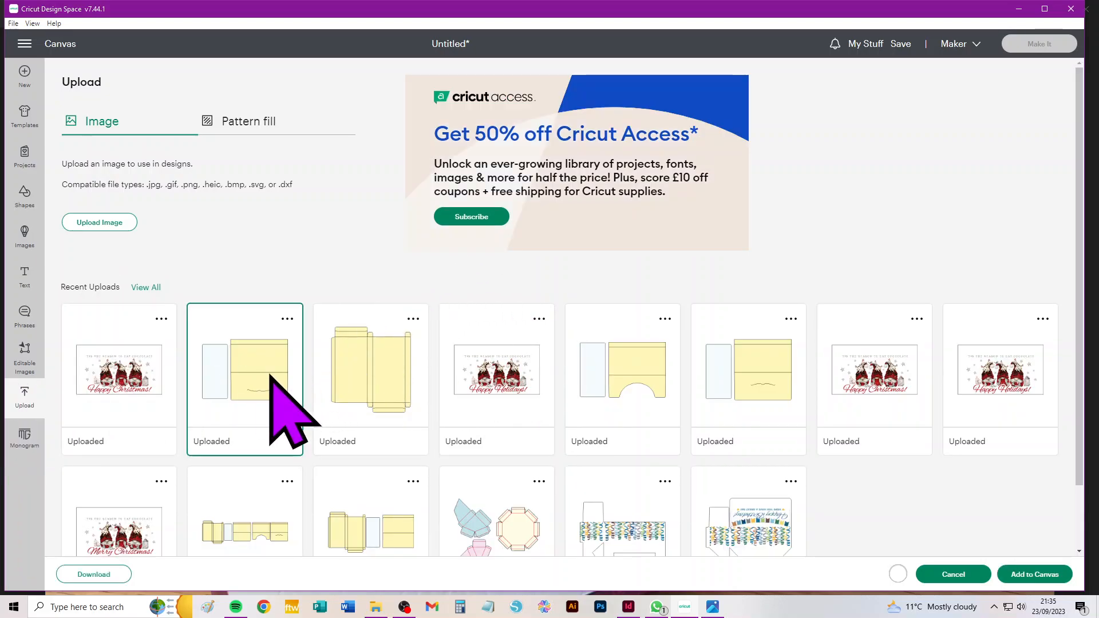
click(1022, 574)
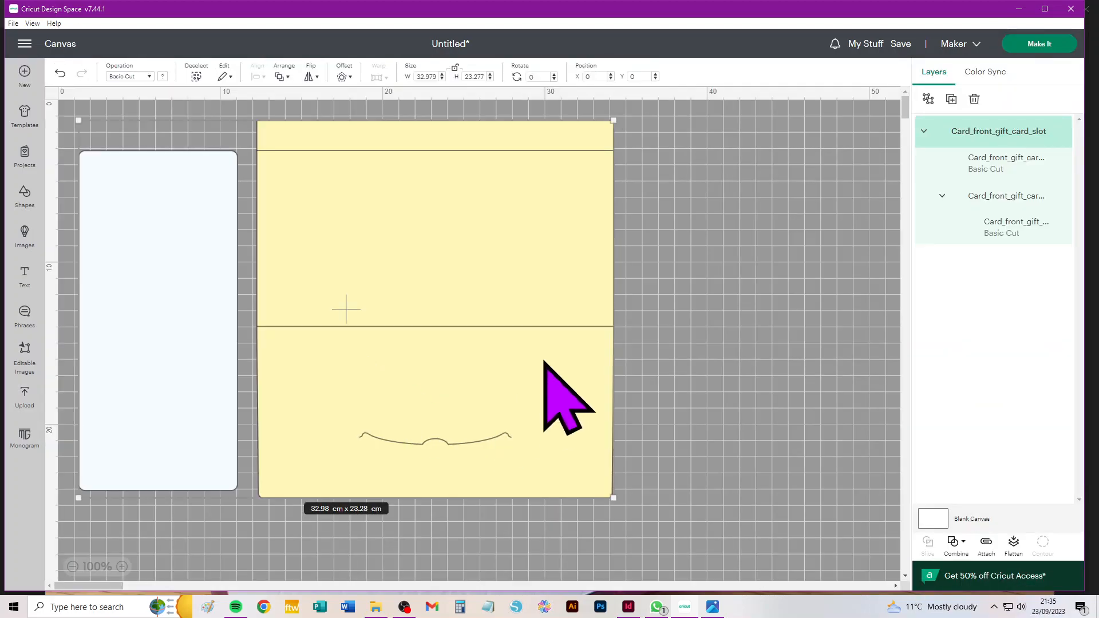
- View the reference photo 7.jpg of the gift-card cover option and return to Cricut Design Space
click(713, 607)
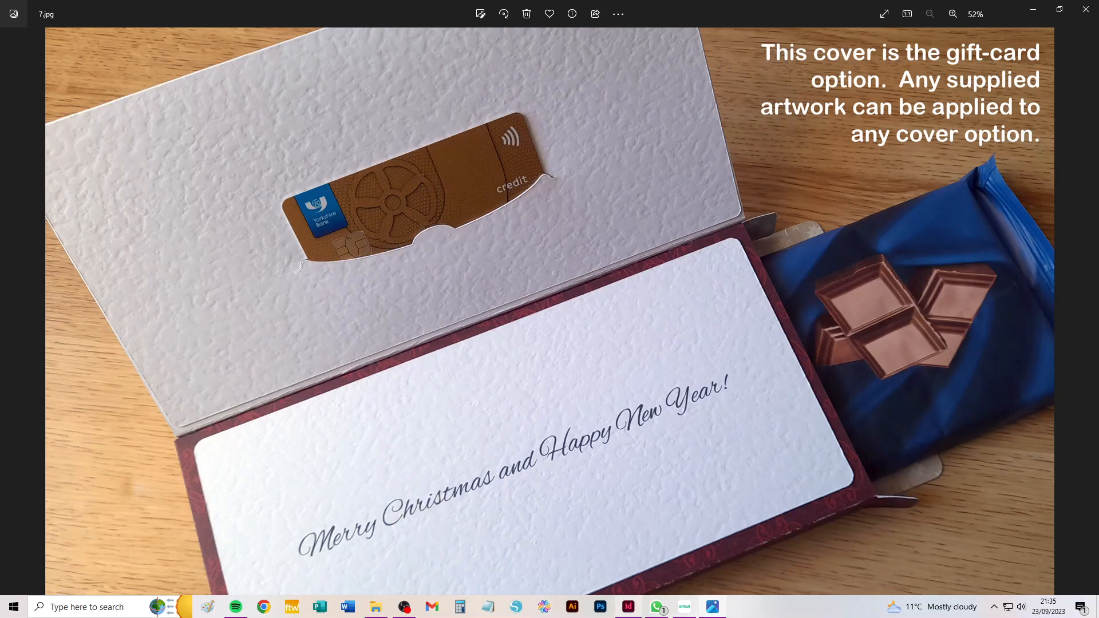
click(689, 610)
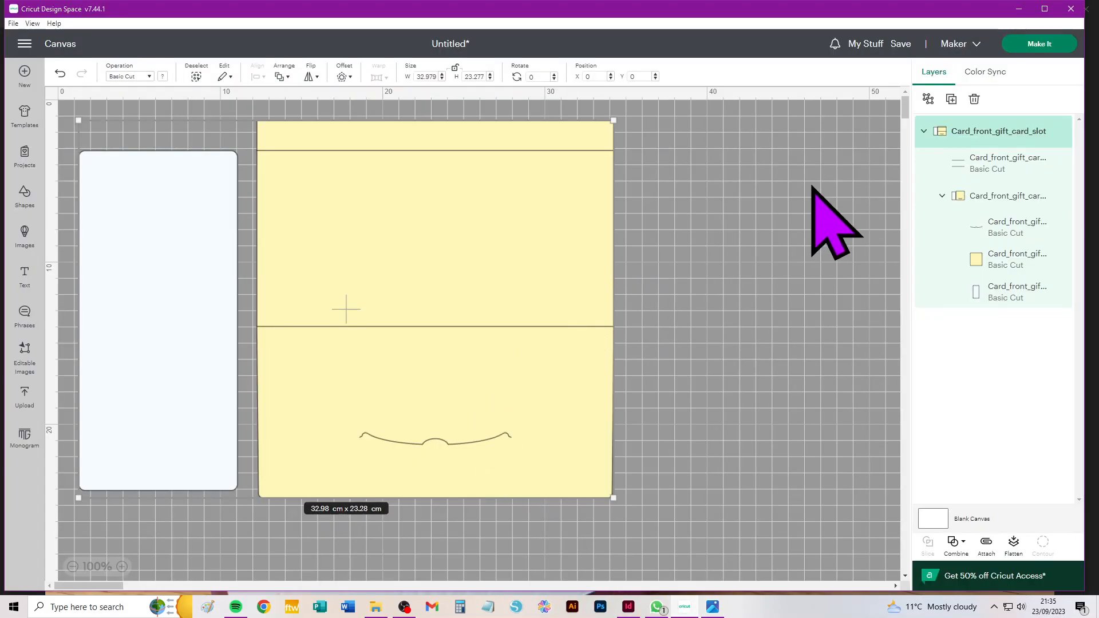
- Move the gift card slot template to about X 6.19, Y 3.30 cm and hide the canvas grid
drag(528, 245, 609, 295)
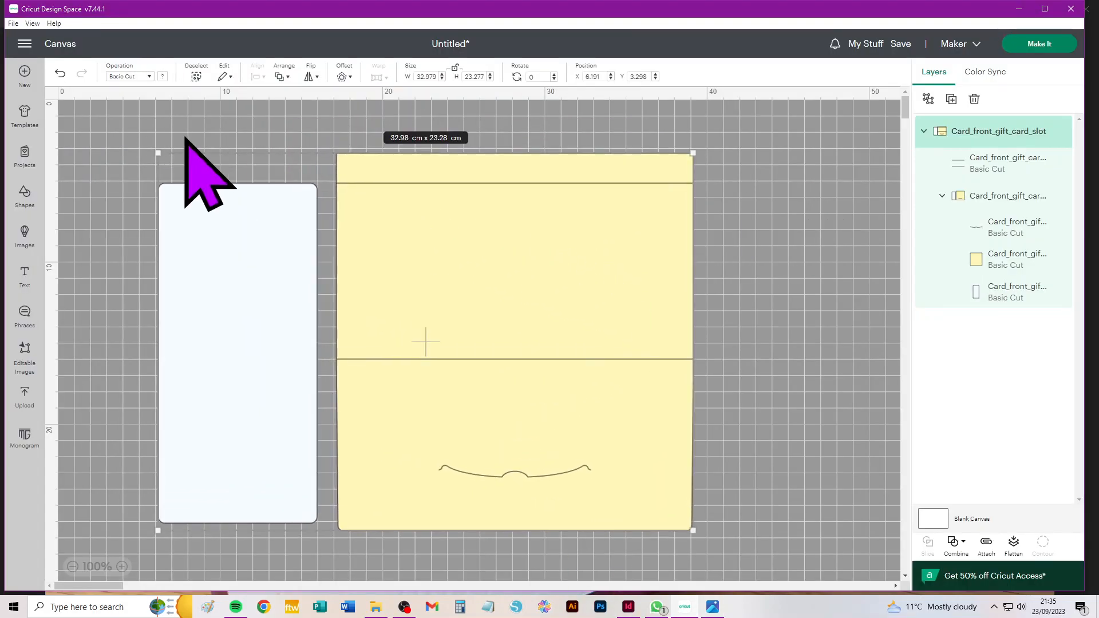
click(52, 92)
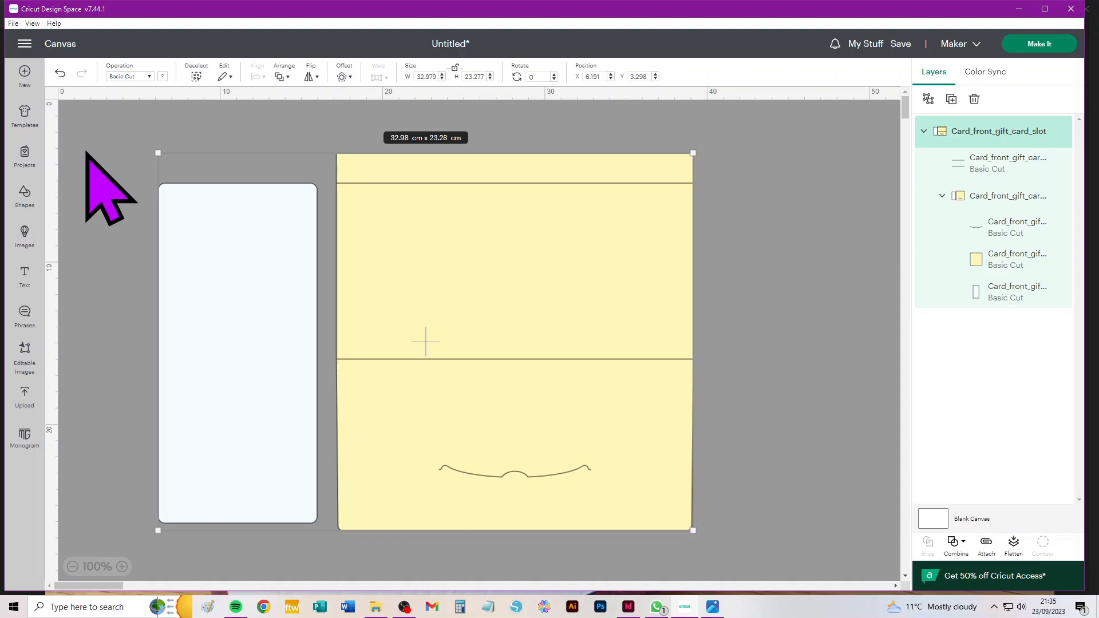
- Change the operation of the card front's two fold lines to Score
click(1000, 166)
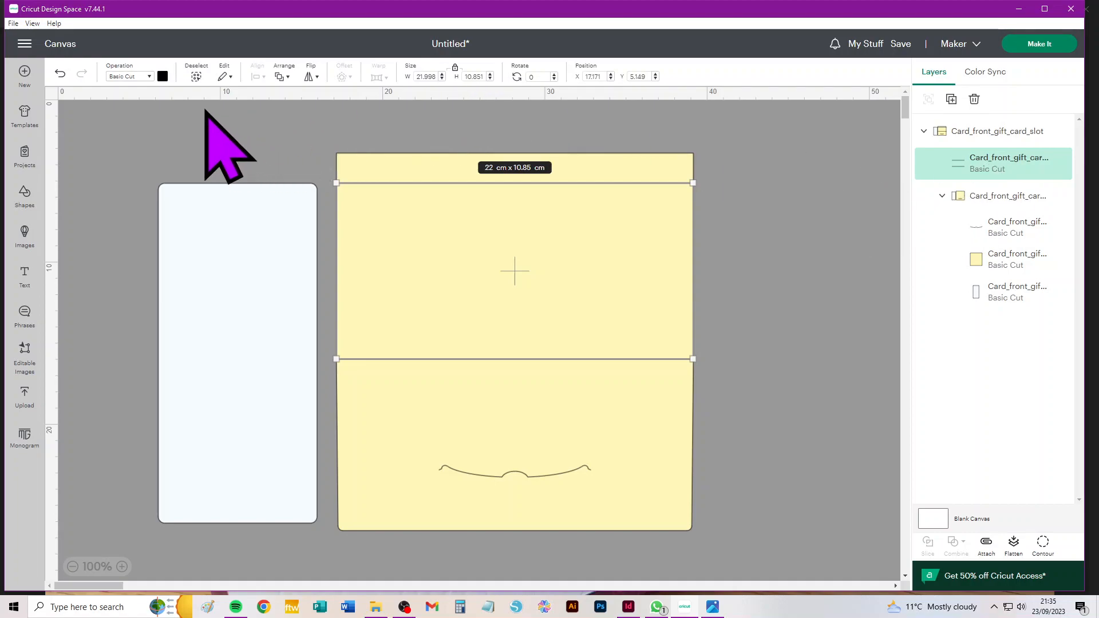
click(122, 78)
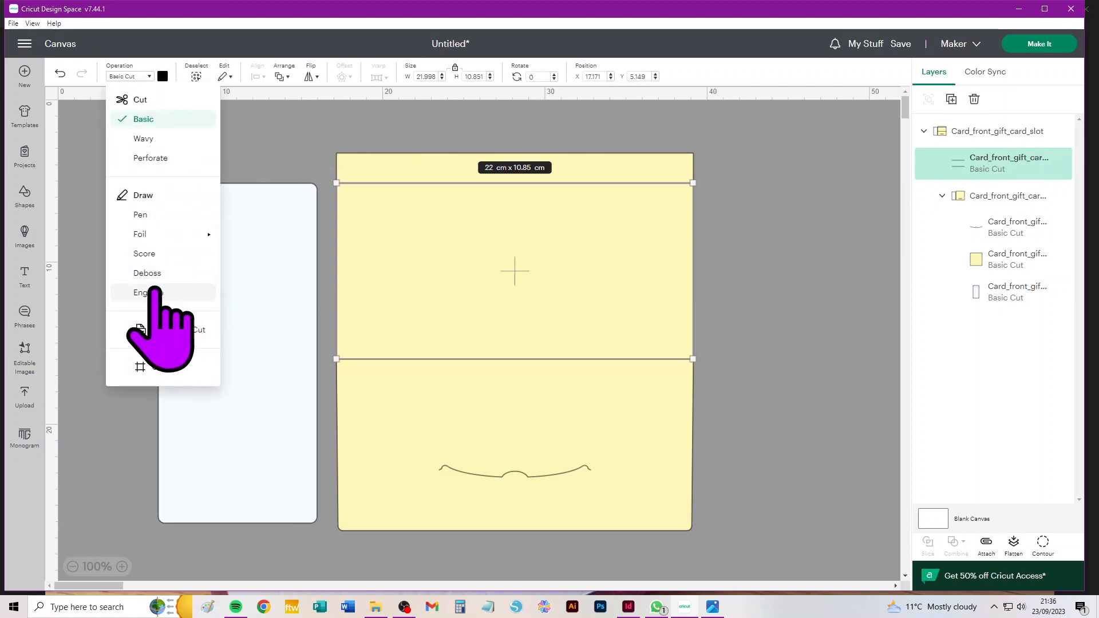
click(143, 253)
click(751, 271)
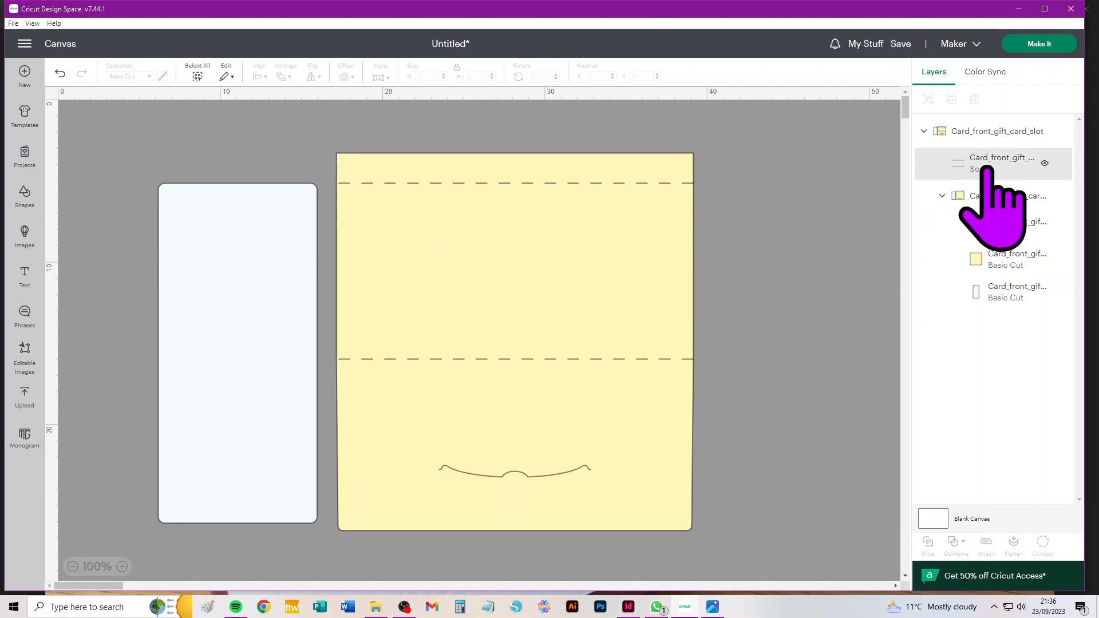
- Ungroup the inner and outer groups of the gift card slot template into separate layers
click(983, 198)
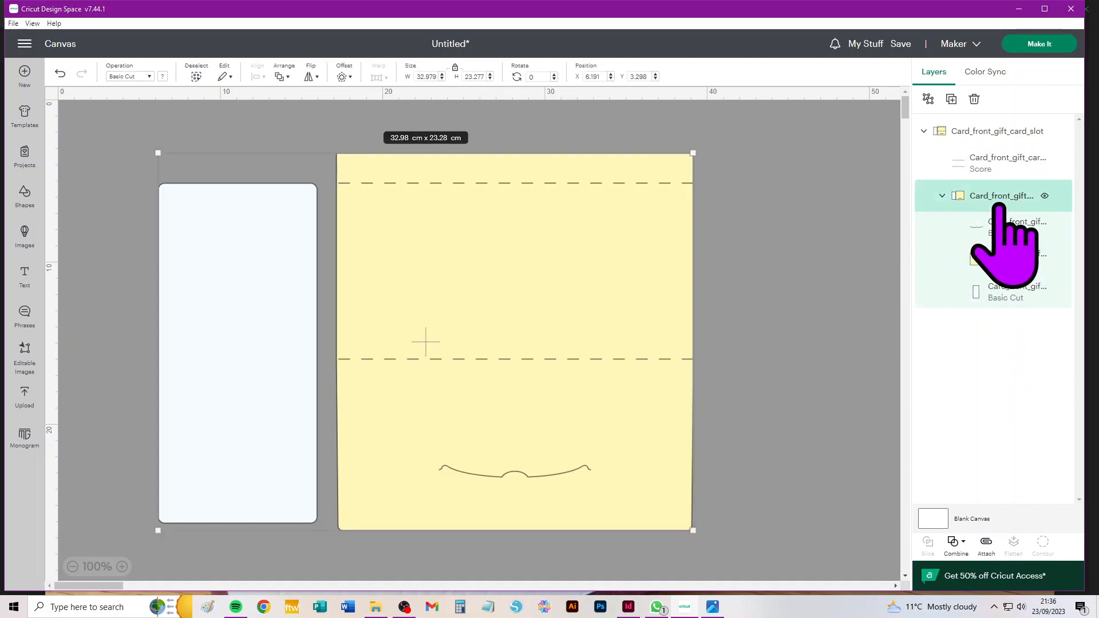
click(927, 98)
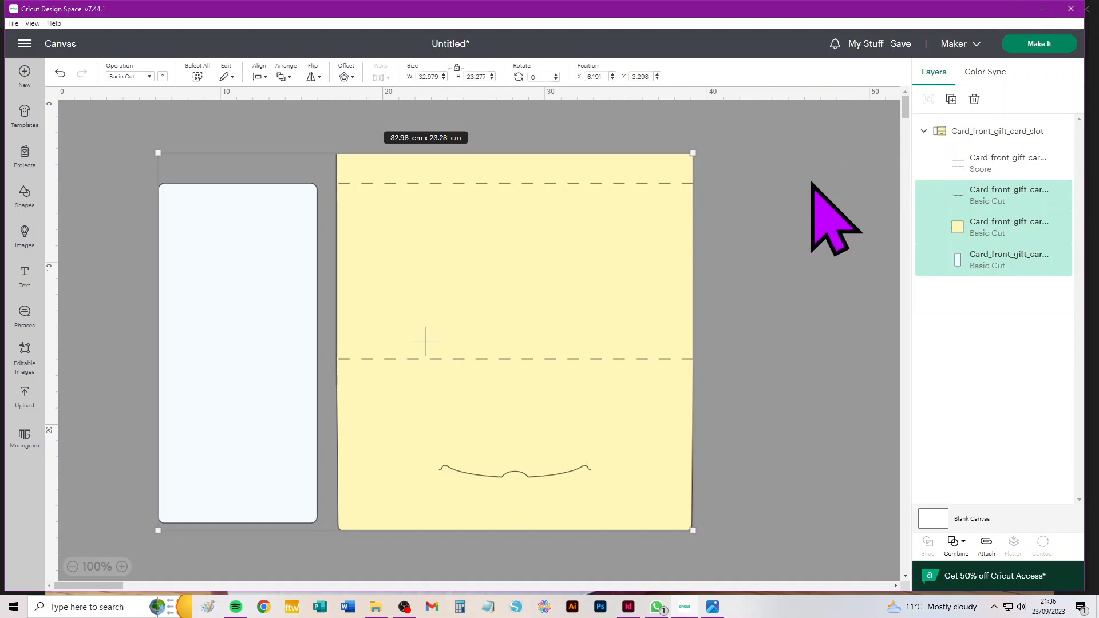
click(1002, 133)
click(928, 99)
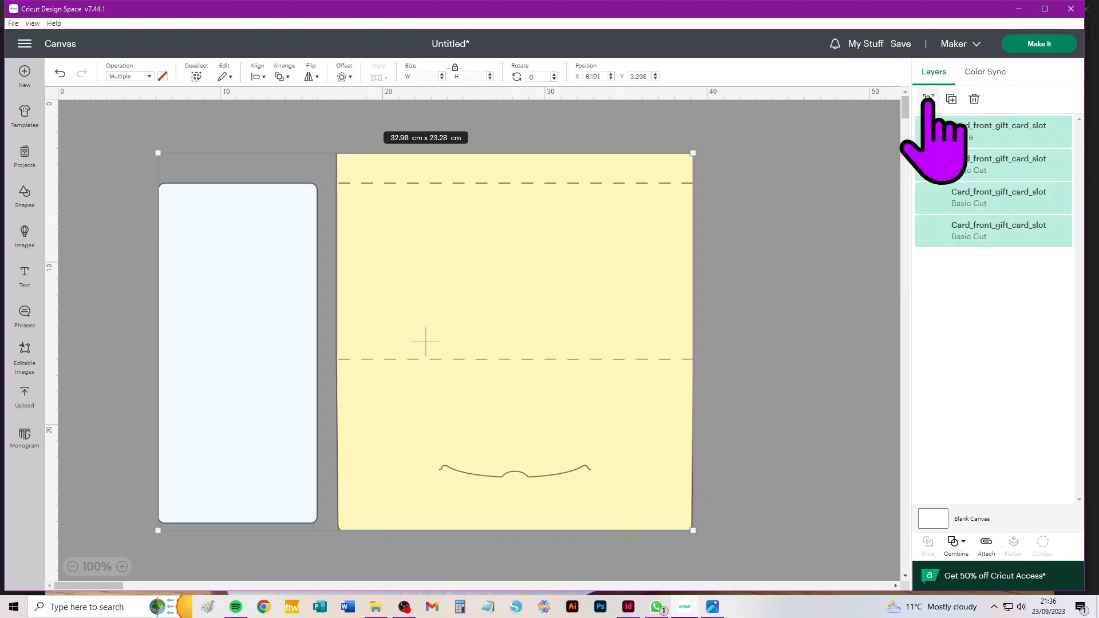
- Attach the score lines and slot cut to the yellow card front, and move it away from the insert
click(798, 166)
drag(780, 120, 335, 572)
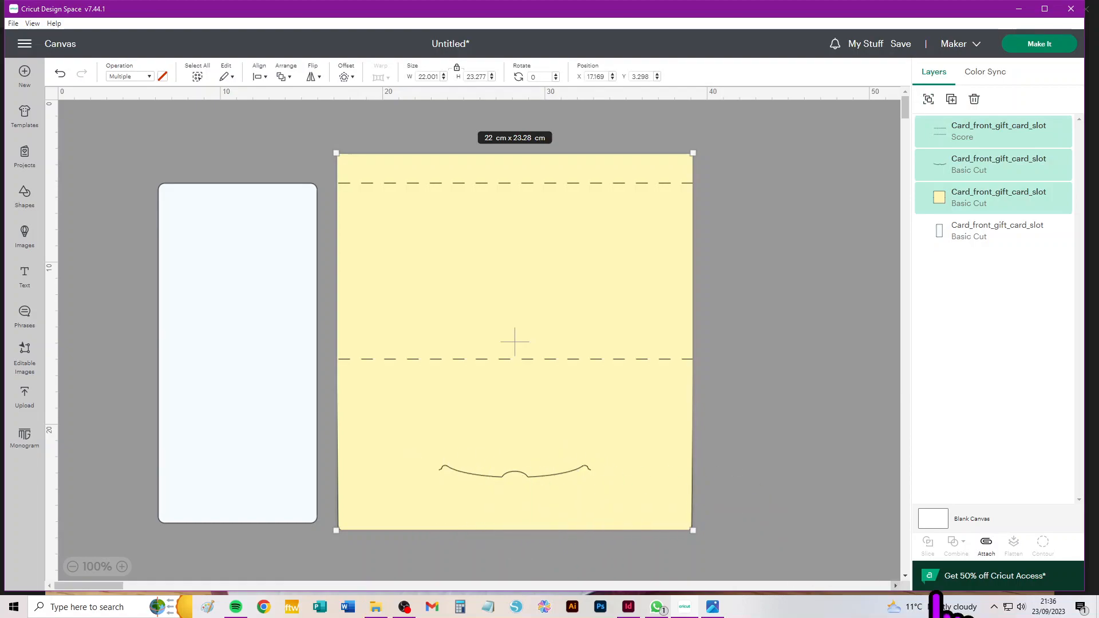
click(985, 543)
click(755, 257)
drag(409, 312, 487, 297)
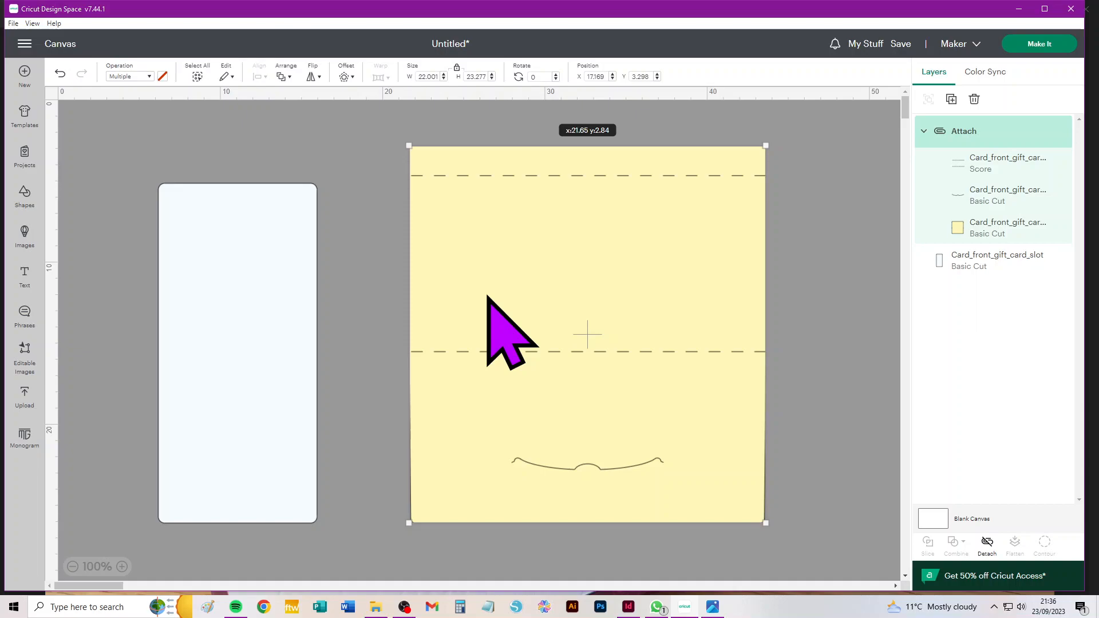
- Rotate the pale blue insert panel a quarter turn to landscape orientation
click(217, 276)
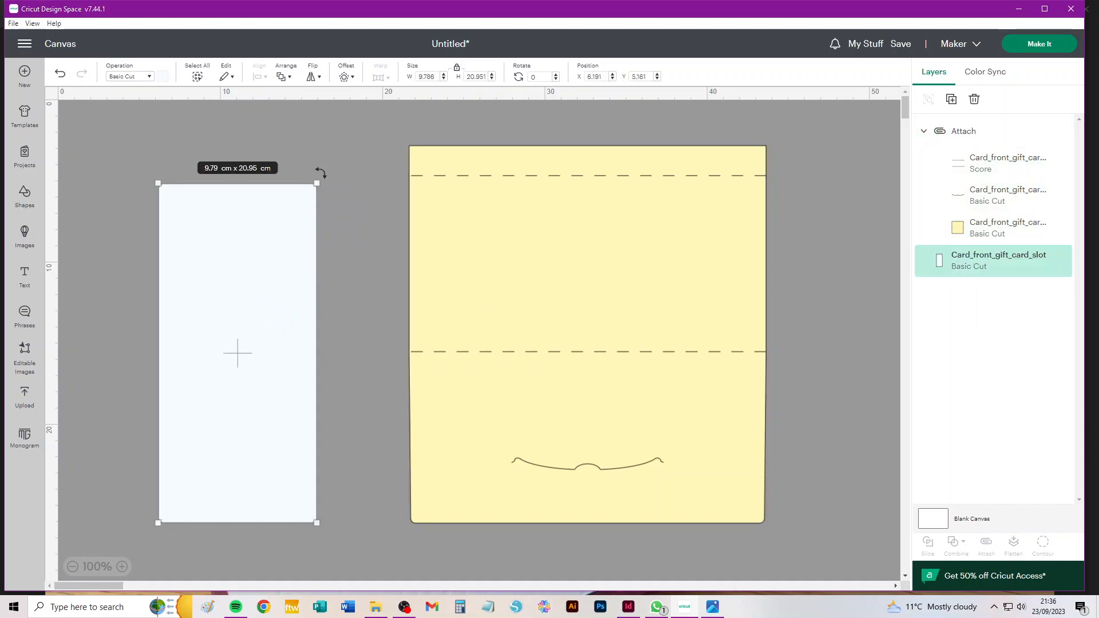
drag(360, 202, 423, 445)
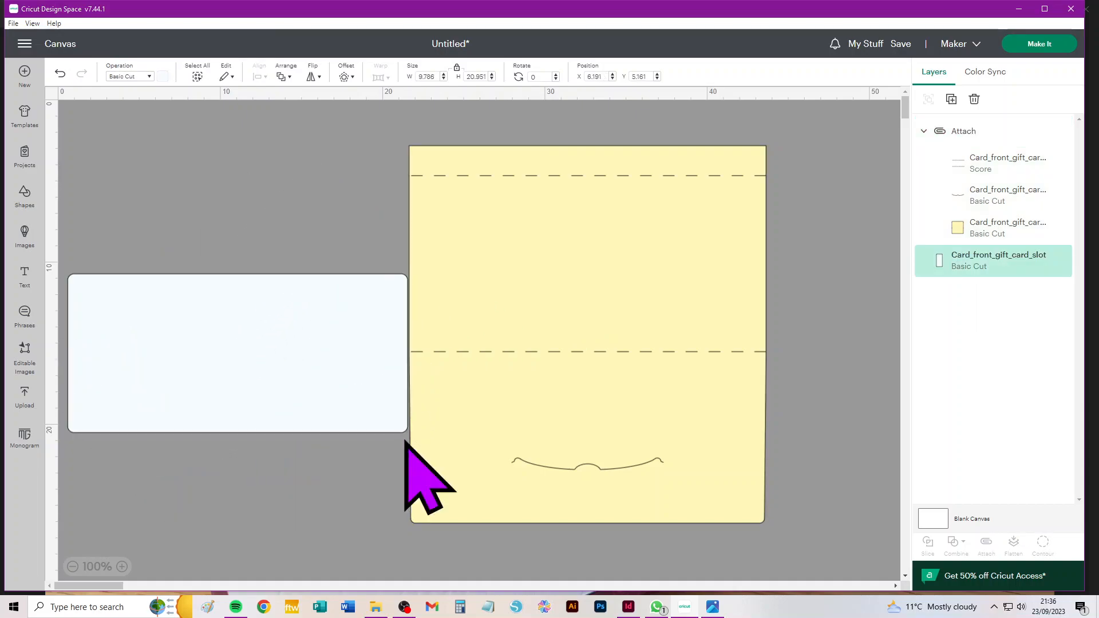
- Move the insert panel slightly up, set its operation to Print Then Cut, and change its colour to white
drag(163, 334, 161, 319)
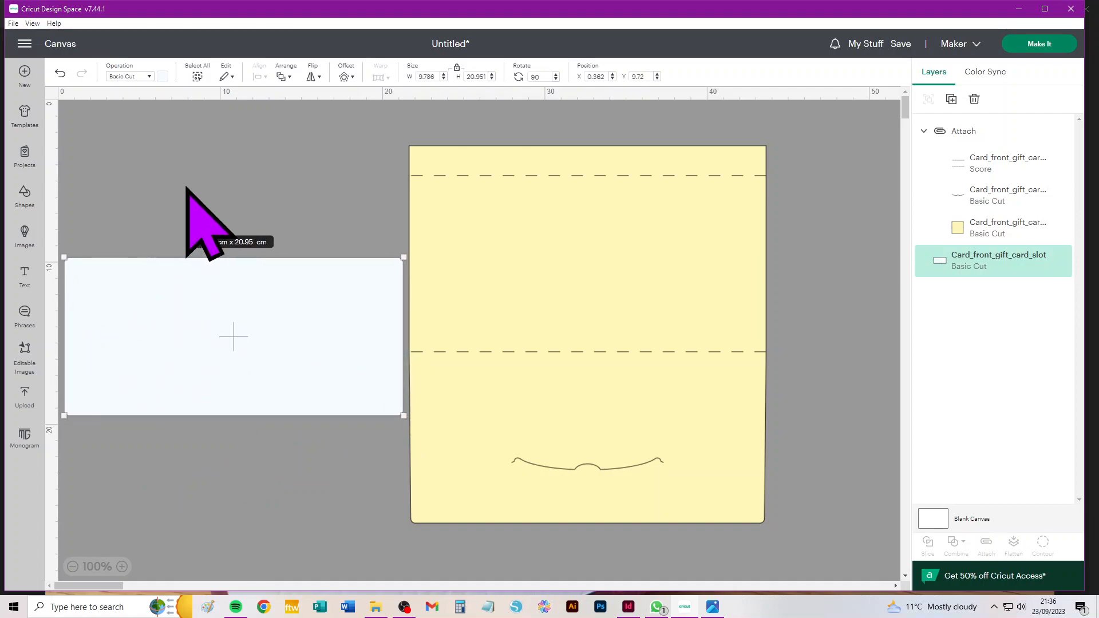
click(125, 75)
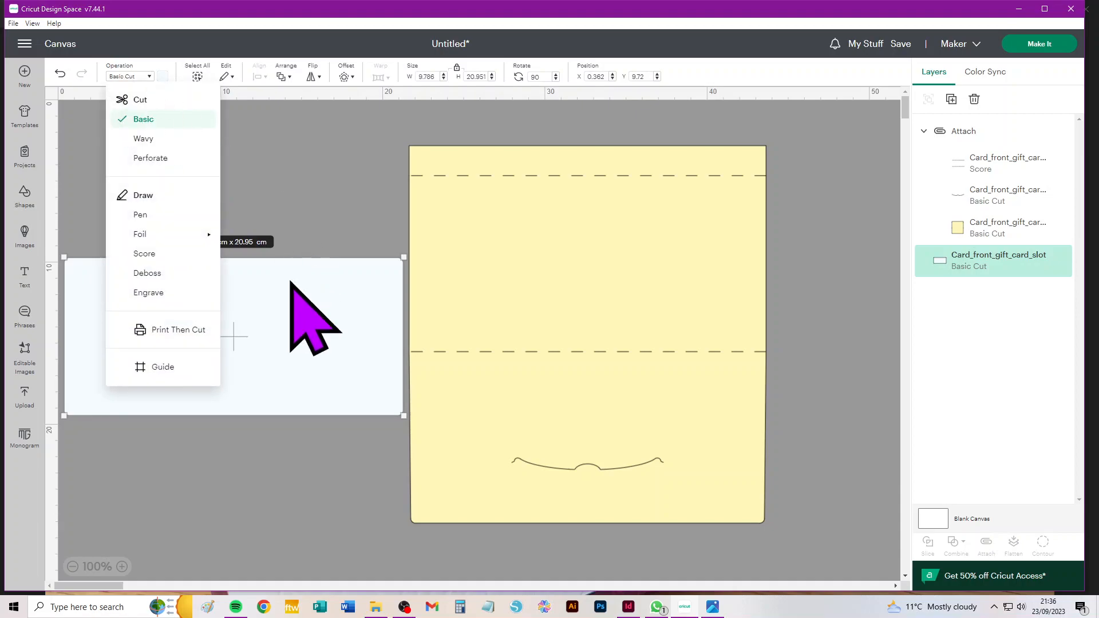
click(159, 325)
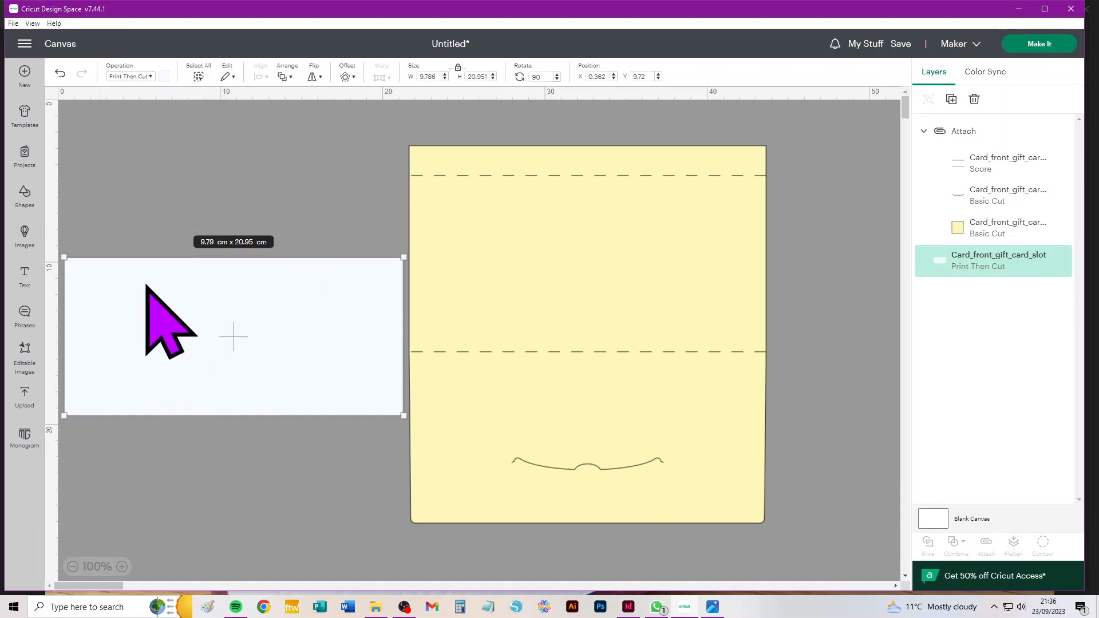
click(164, 76)
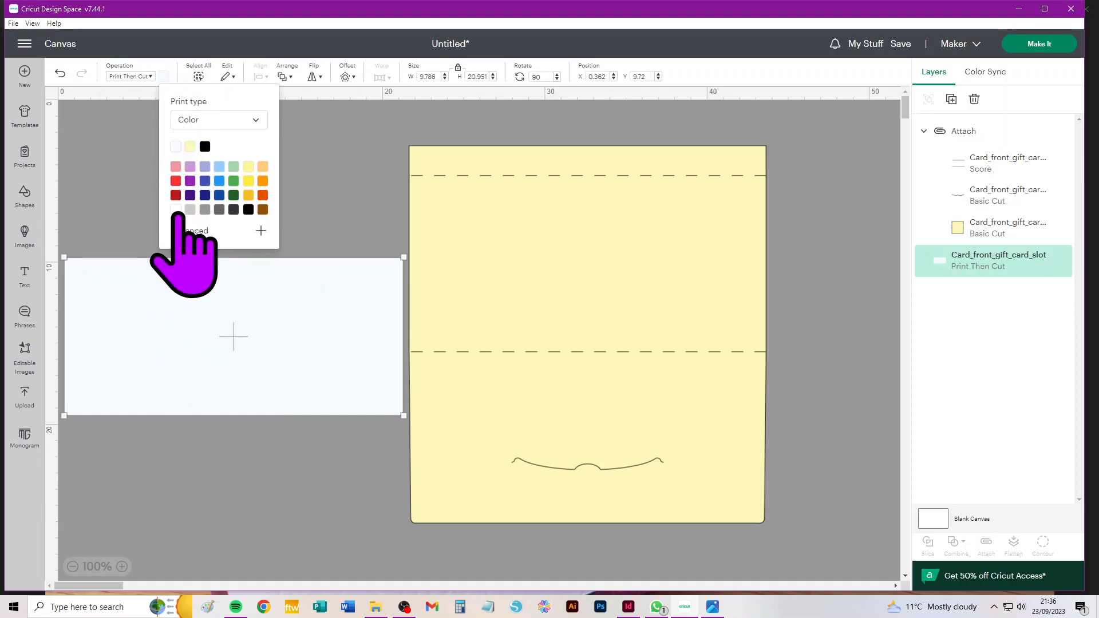
click(112, 166)
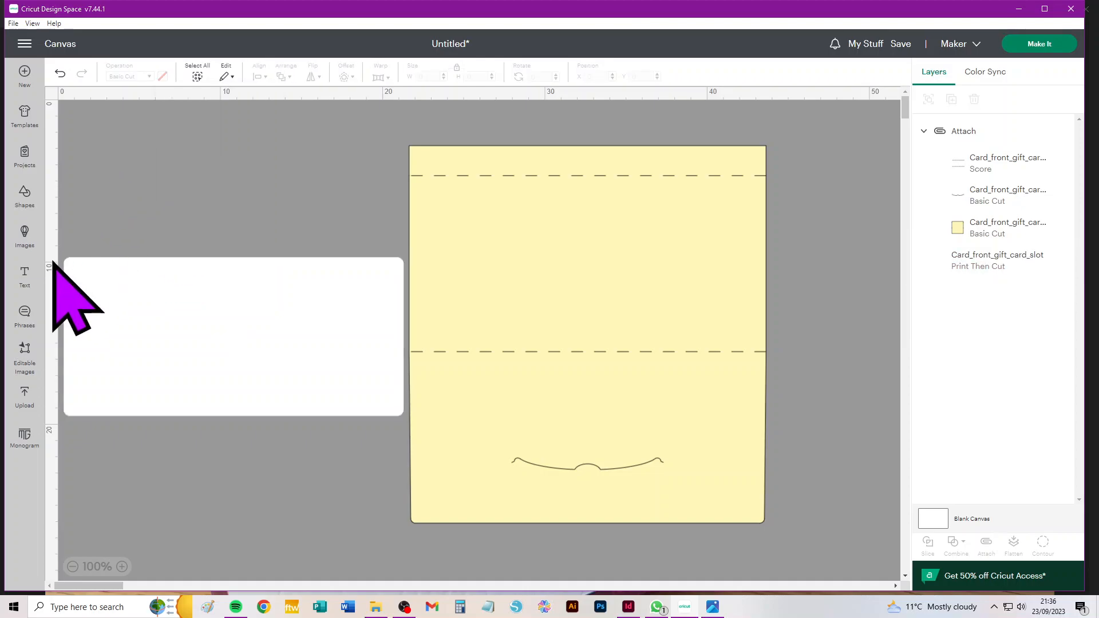
- Add a text layer reading "Merry Christmas" for the insert
click(25, 274)
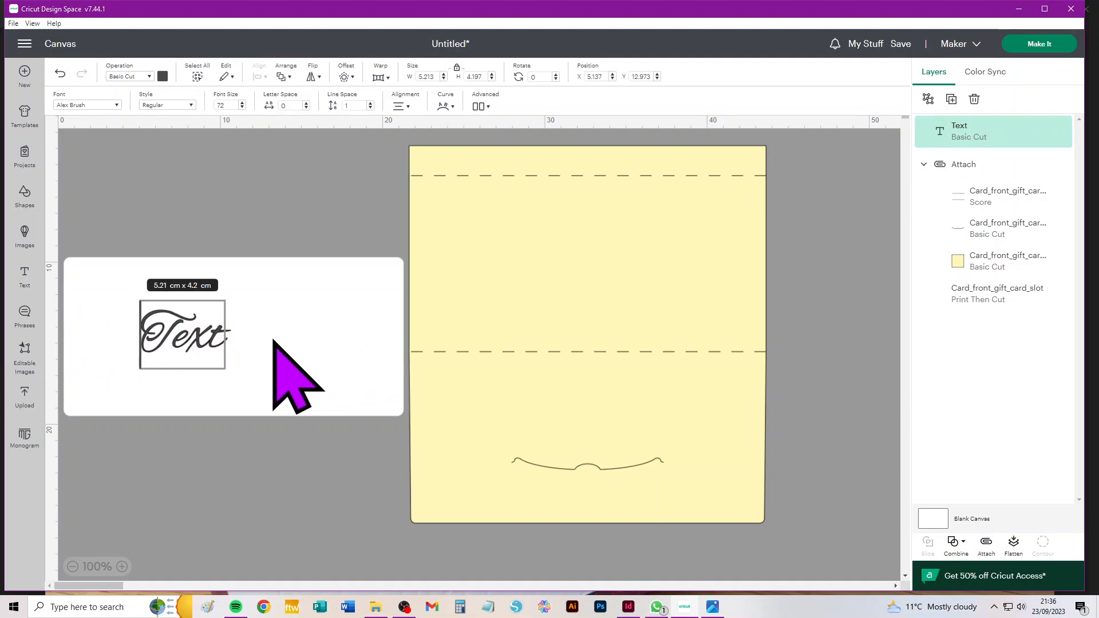
text(Merry)
key(Delete)
key(Delete)
key(Delete)
key(Delete)
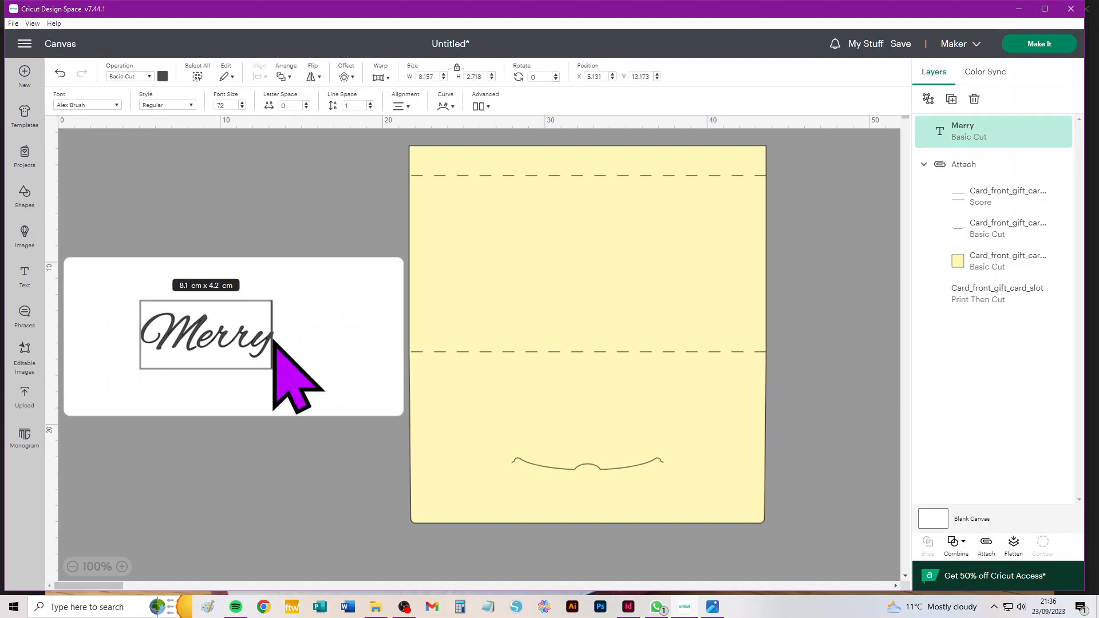
text(Christmas)
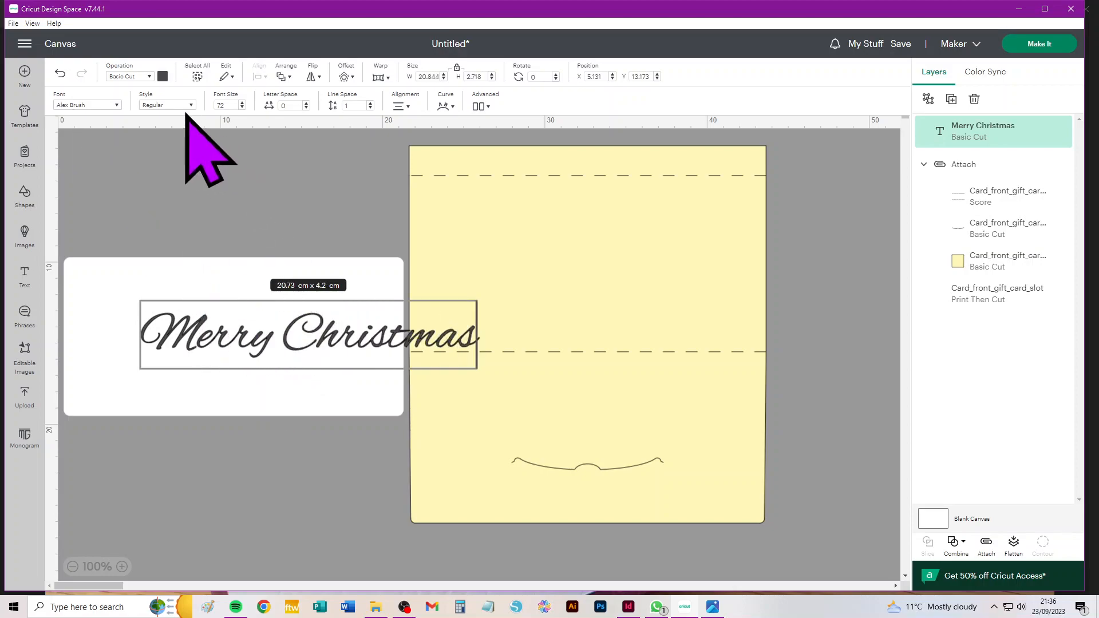
- Set the Merry Christmas text's operation to Print Then Cut and move it over the white insert panel
click(132, 78)
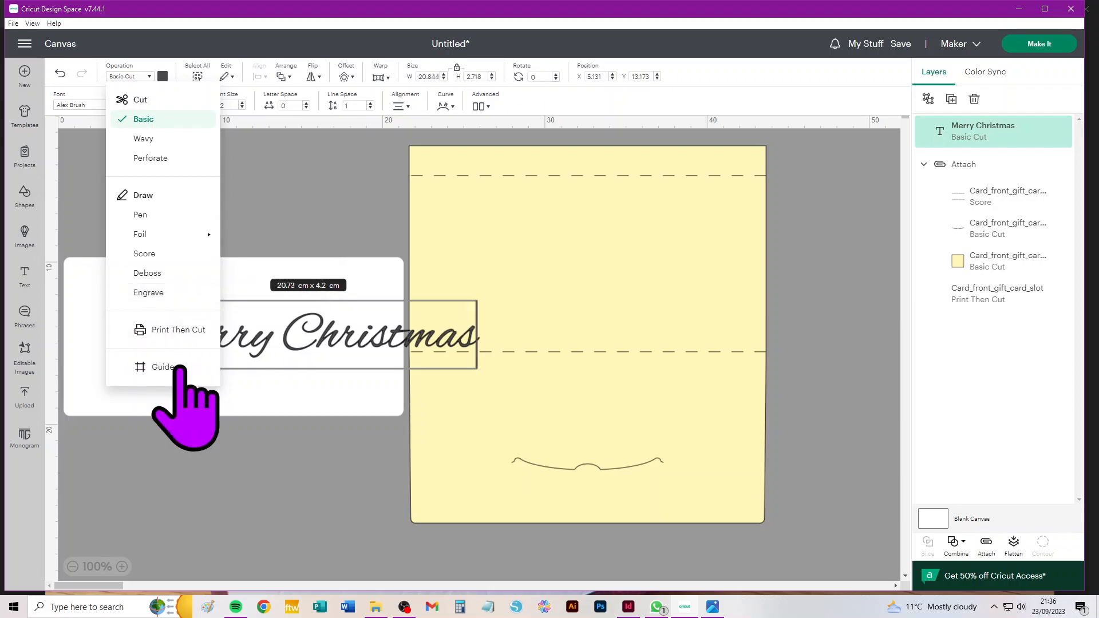
click(172, 330)
drag(347, 356, 277, 353)
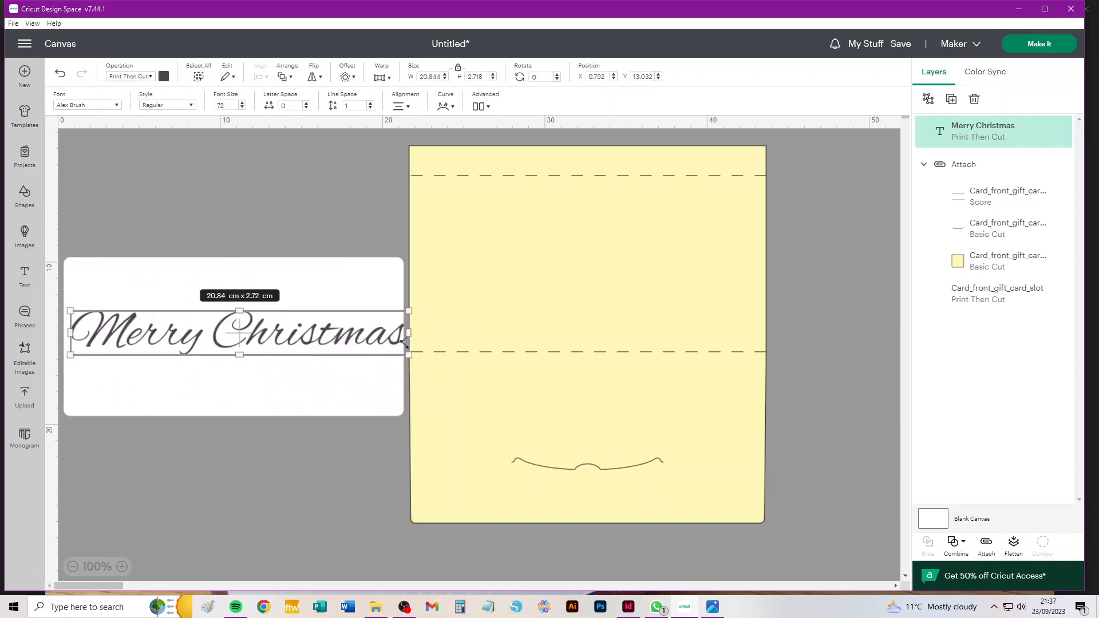
- Try wrapping the greeting onto two lines at a larger size, and widen its text box back to a single line
drag(407, 333, 322, 333)
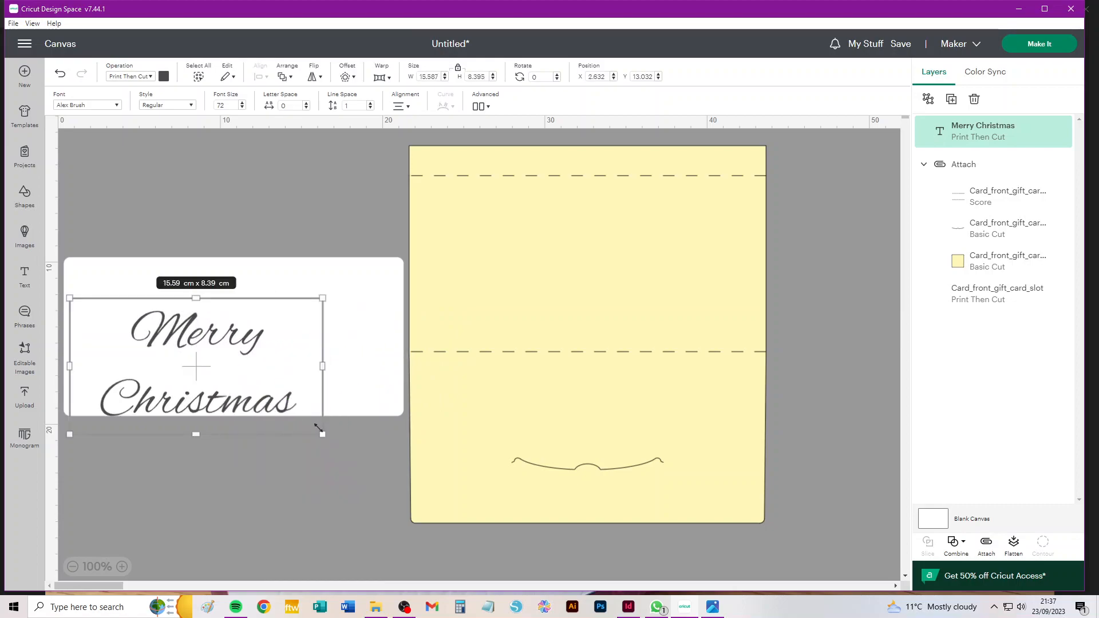
drag(322, 434, 398, 474)
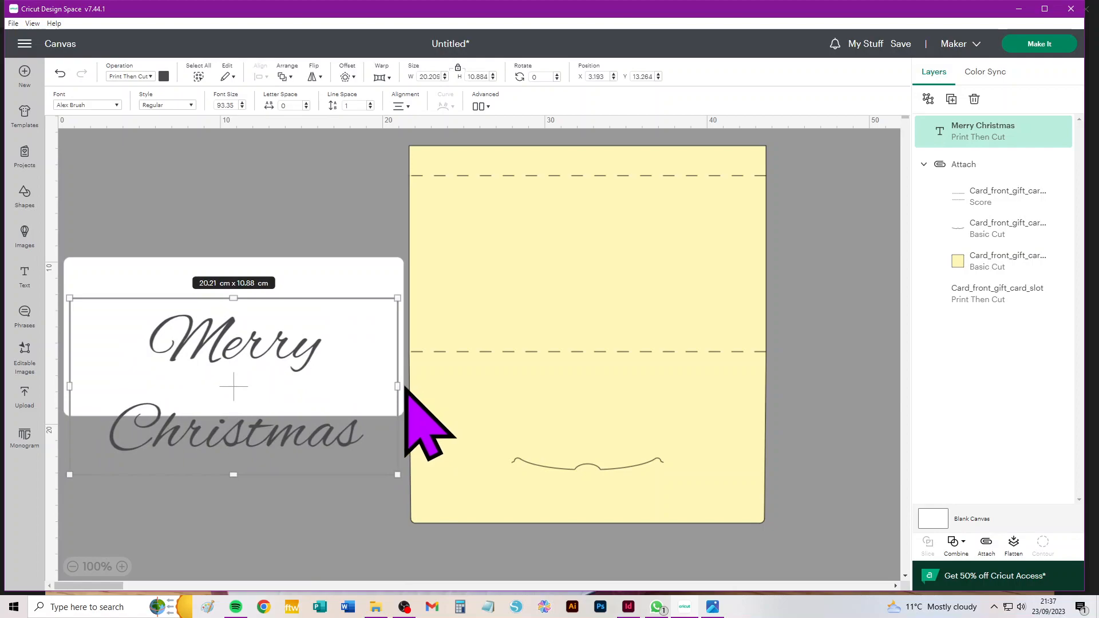
drag(397, 385, 616, 387)
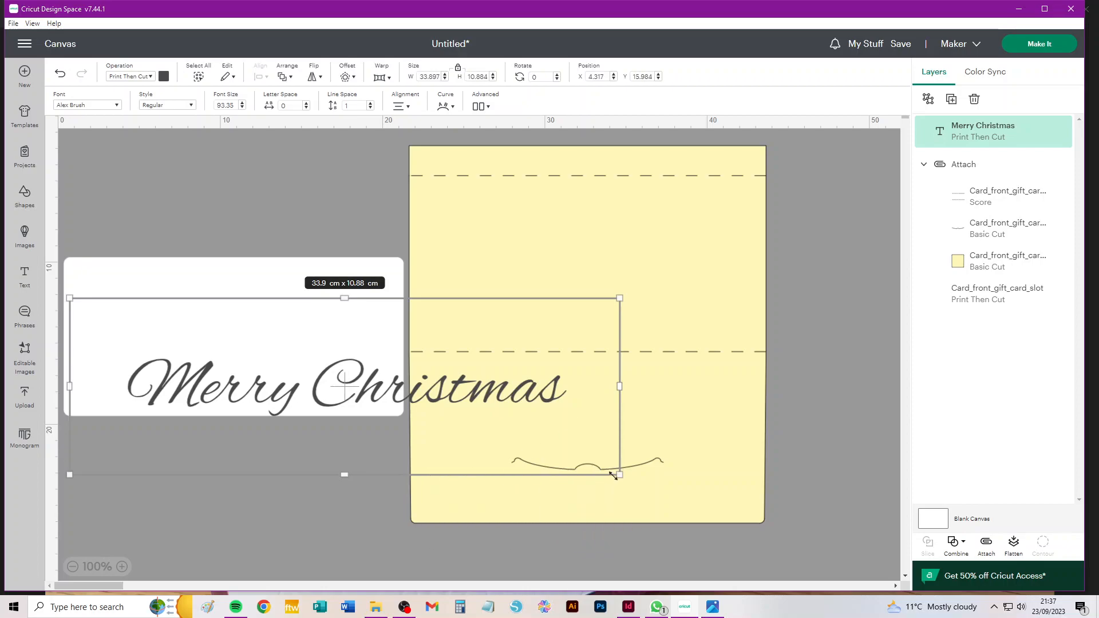
- Set the greeting's font size to 50, and scale the text box down to about 20.6 by 6.6 cm to fit the insert
double_click(257, 393)
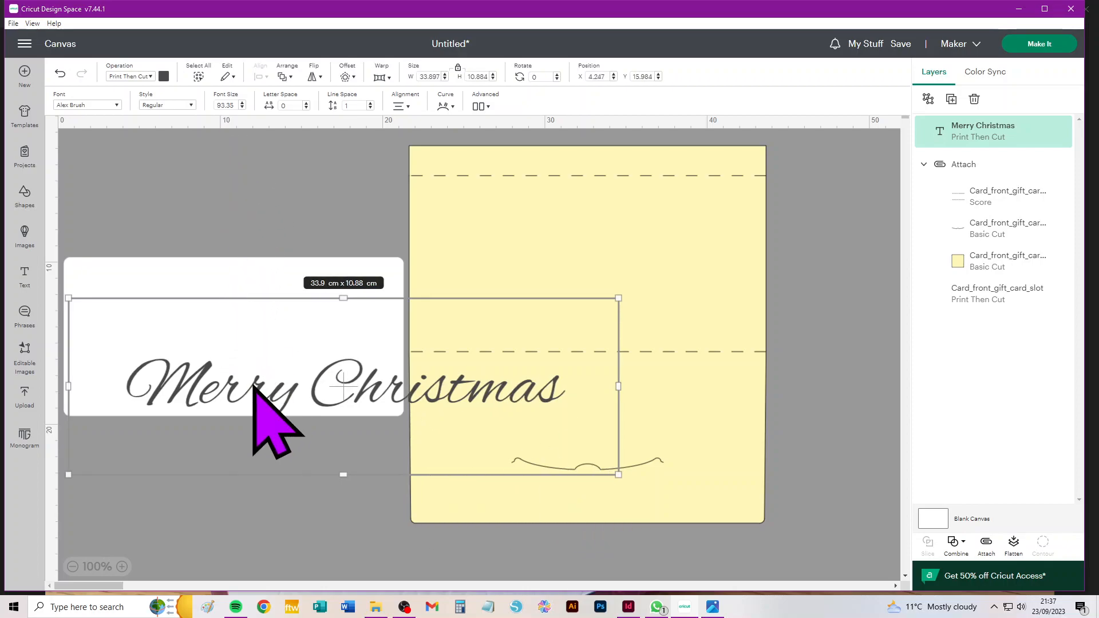
key(ctrl+a)
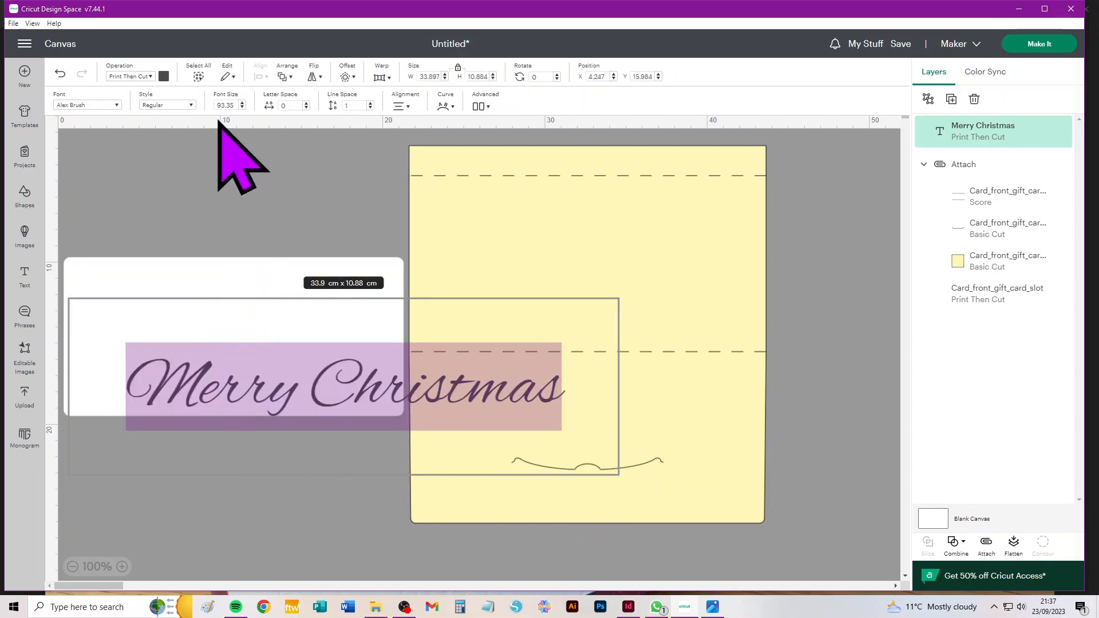
double_click(229, 103)
text(50)
key(Return)
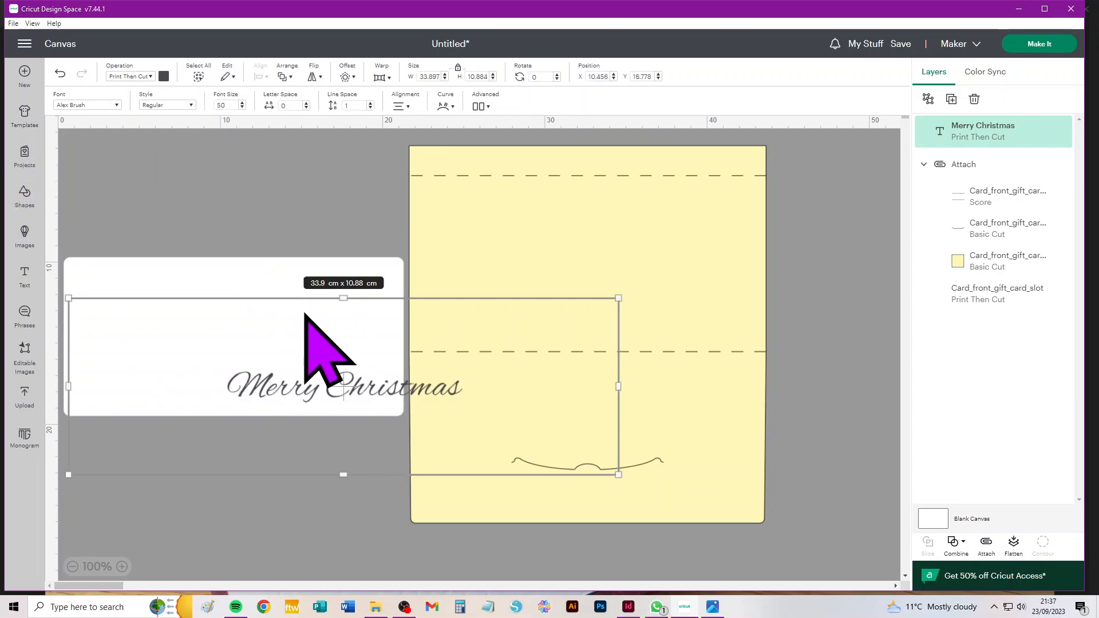
drag(616, 472, 385, 405)
- Nudge the Merry Christmas text slightly left and up to position it within the white insert
key(Left)
key(Left)
key(Up)
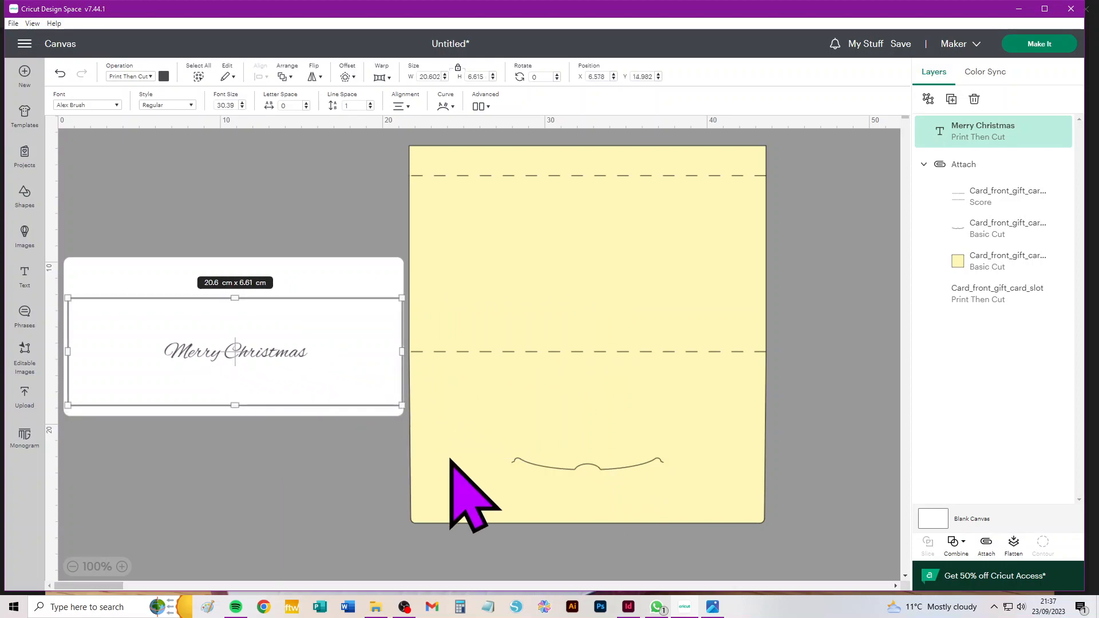
key(Left)
key(Up)
key(Up)
key(Up)
key(Up)
key(Up)
key(Up)
key(Up)
key(Up)
key(Up)
key(Up)
key(Up)
key(Up)
key(Up)
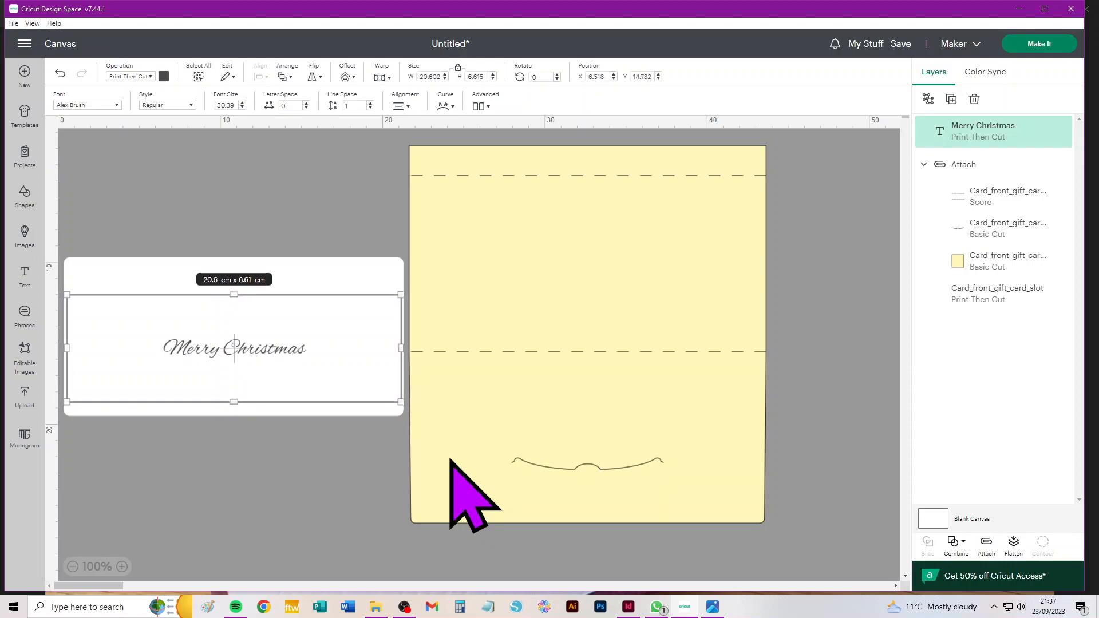
- Flatten the greeting and white insert panel into one printable layer, and move it up on the canvas
click(131, 76)
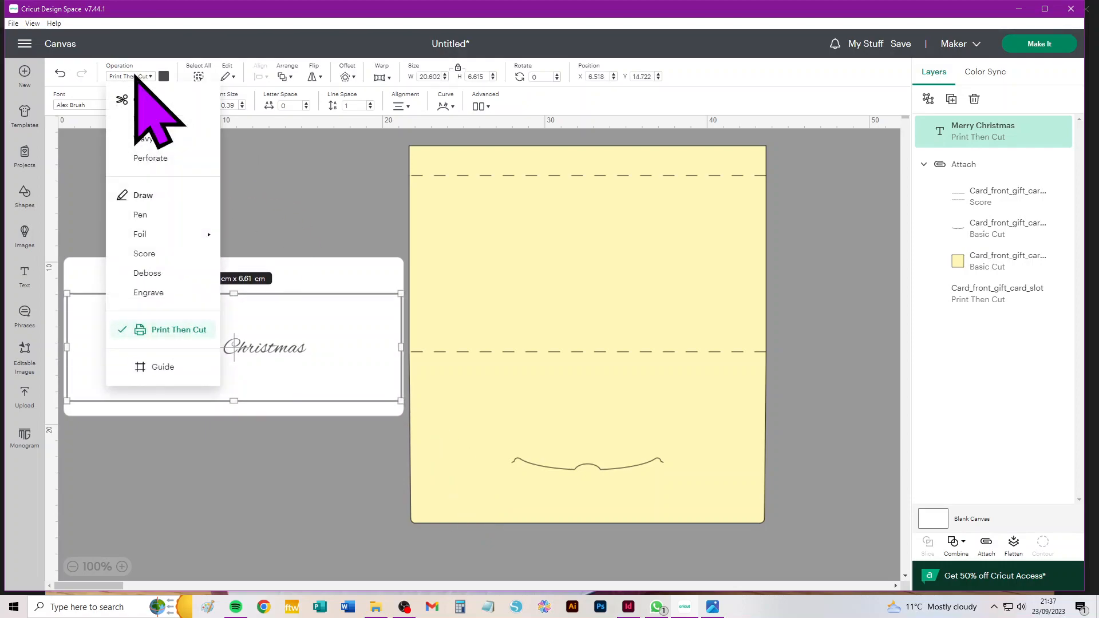
click(303, 267)
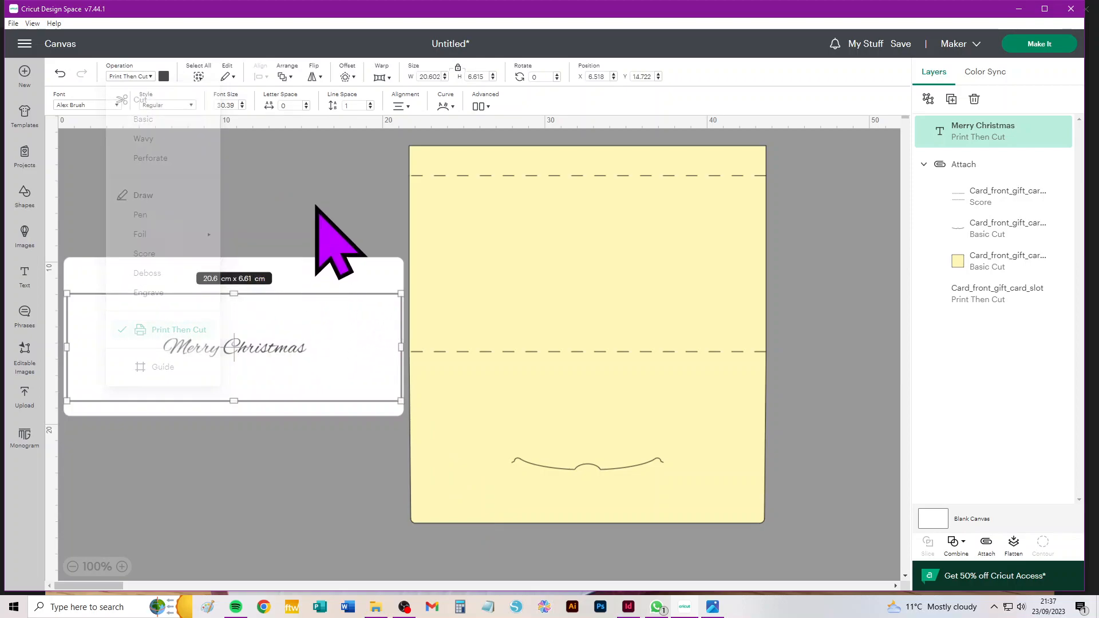
drag(103, 191, 309, 489)
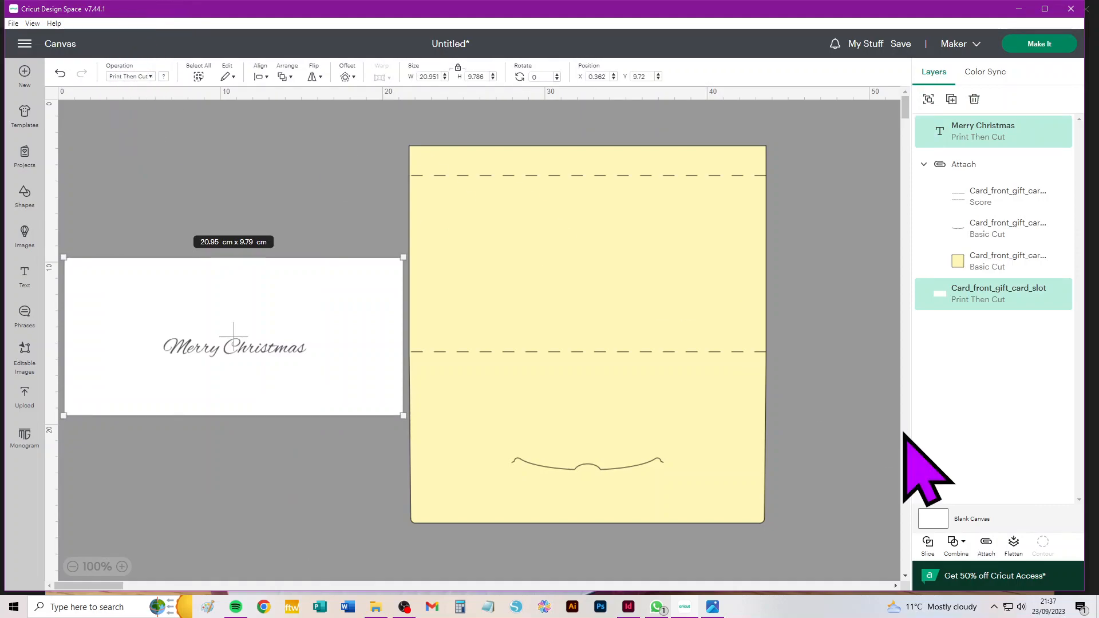
click(1013, 544)
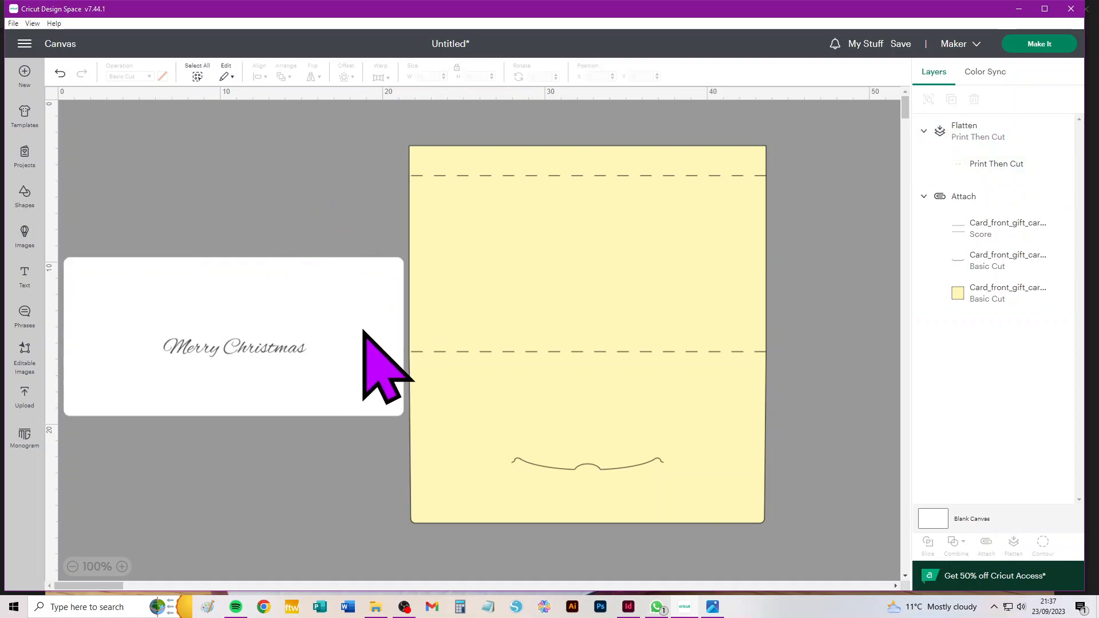
drag(363, 336, 346, 281)
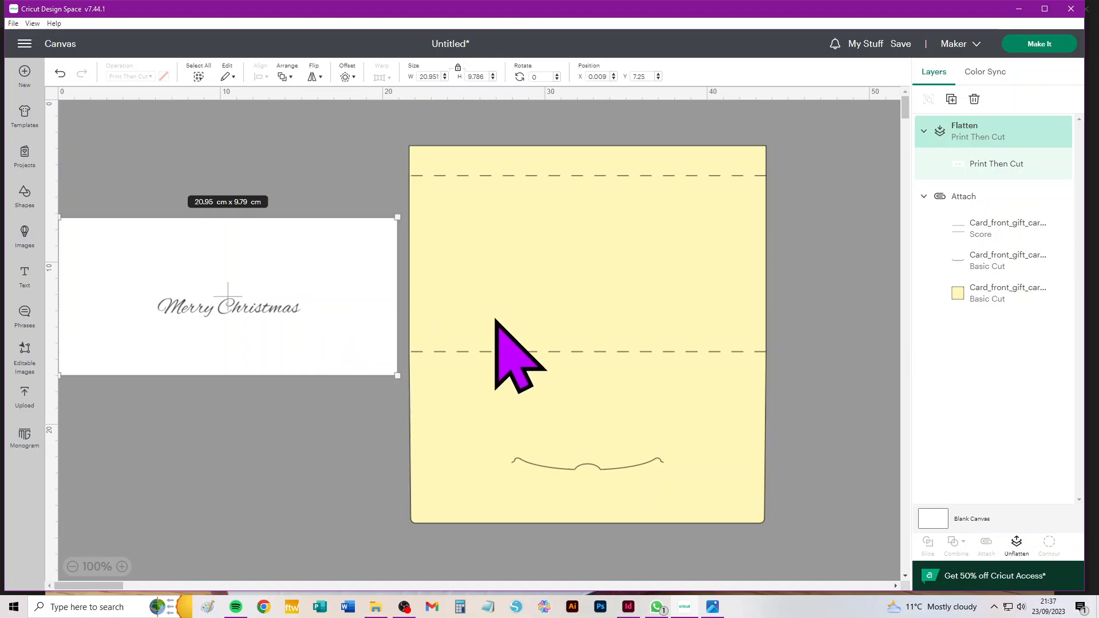
- Try to upload Happy_Holidays.png from the Print_Then_Cut_Artworks folder with the Complex image type
click(25, 395)
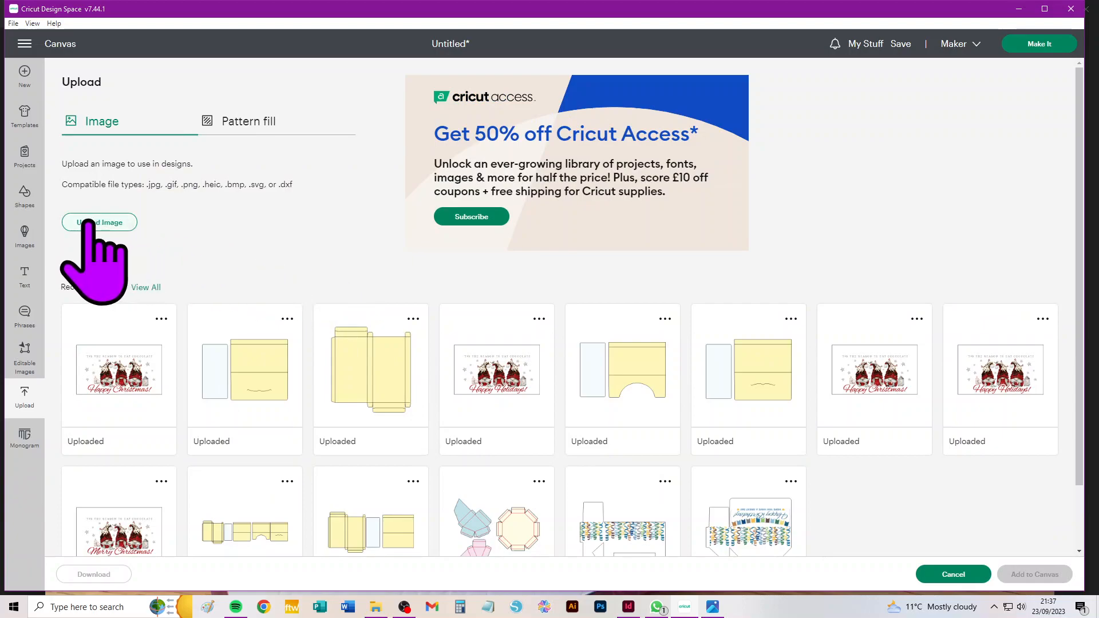
click(94, 221)
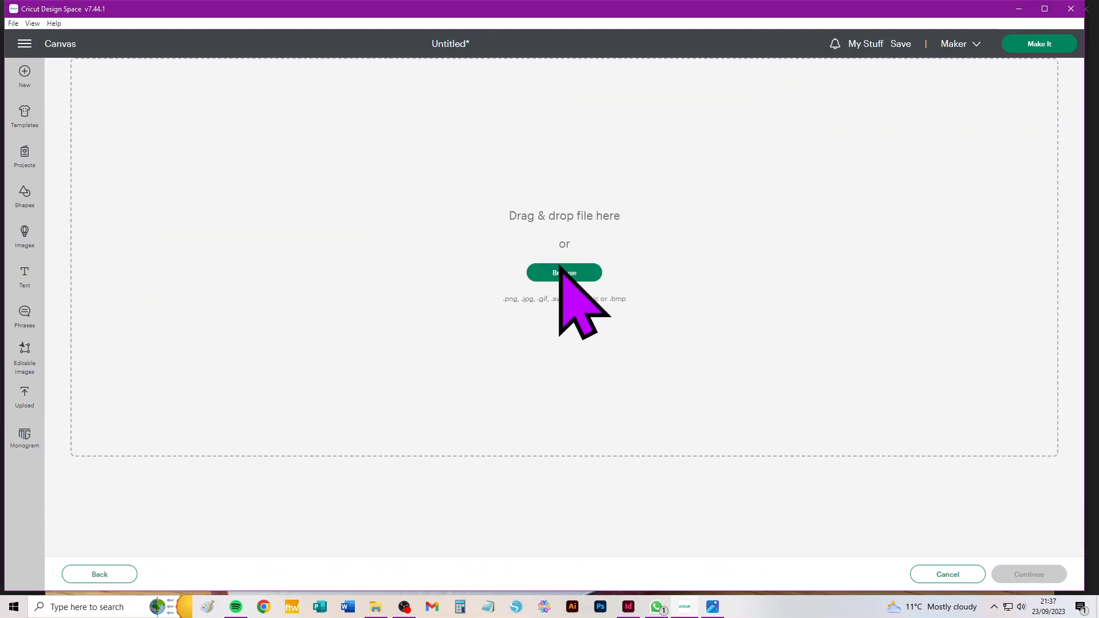
click(563, 272)
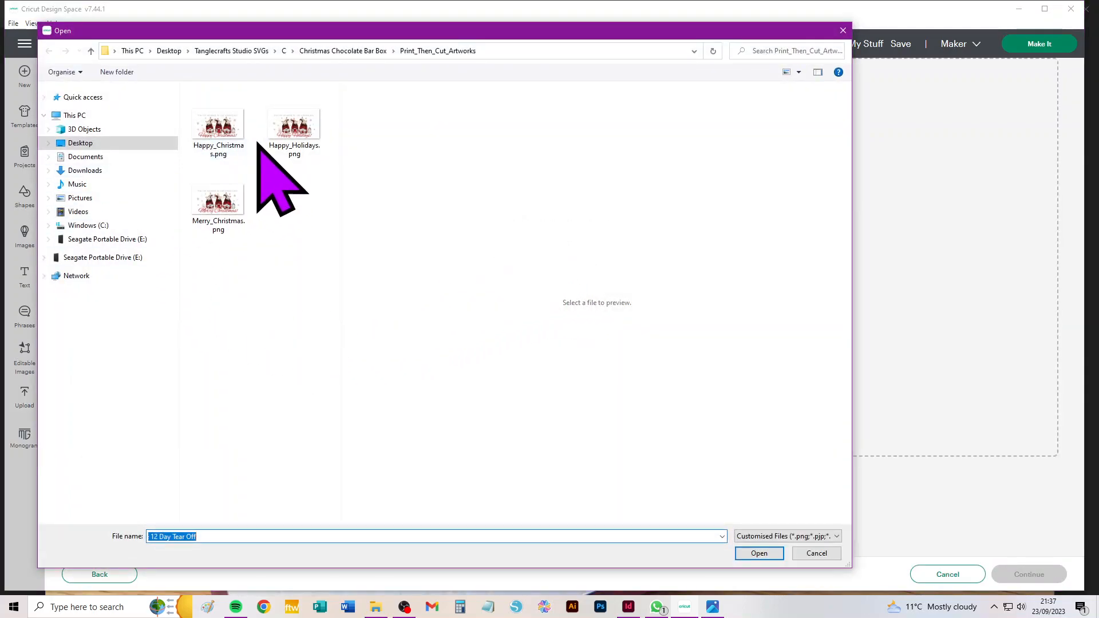
click(297, 138)
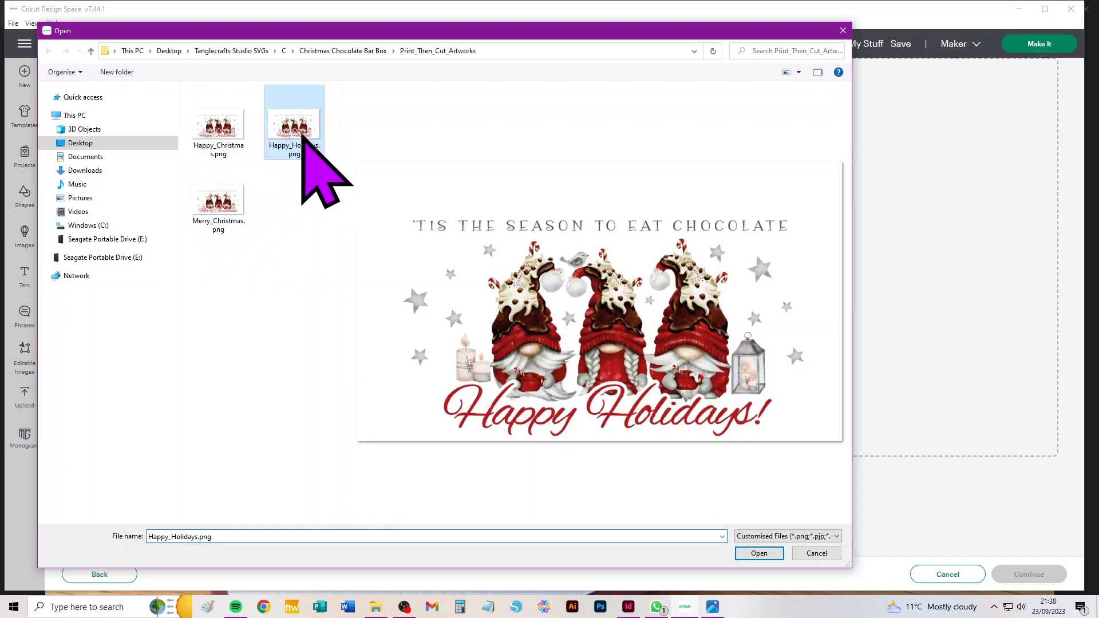
click(756, 551)
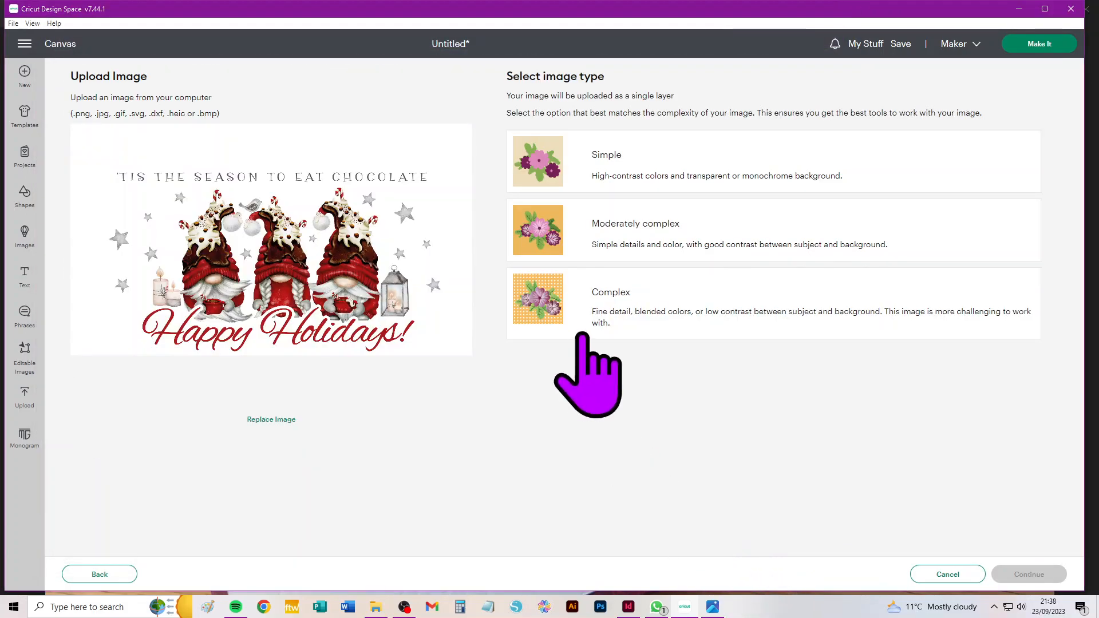
click(677, 298)
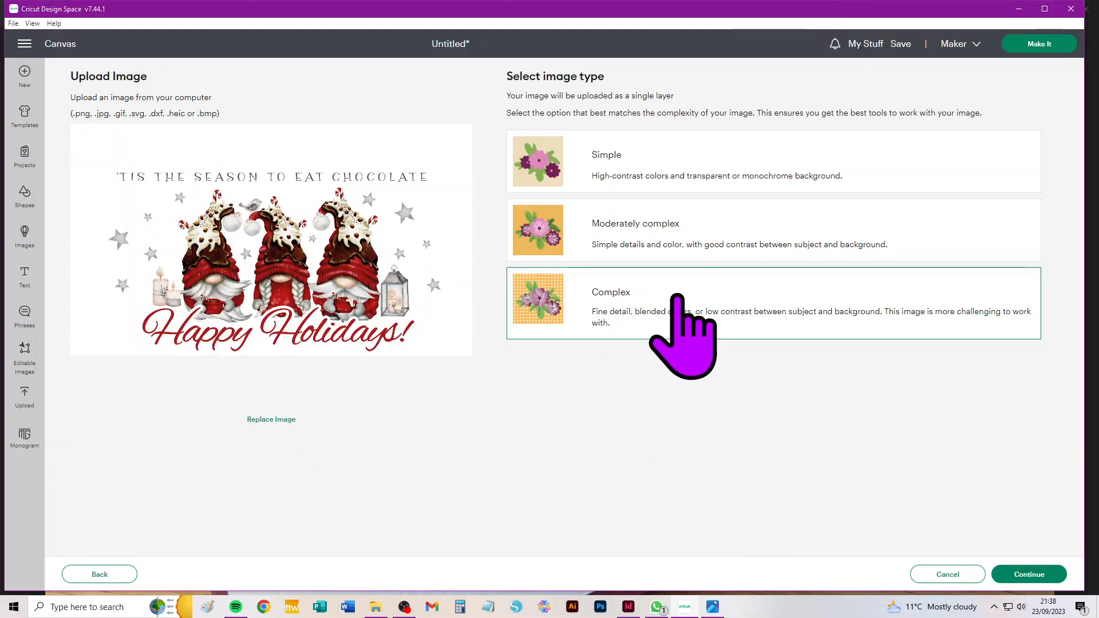
click(1029, 575)
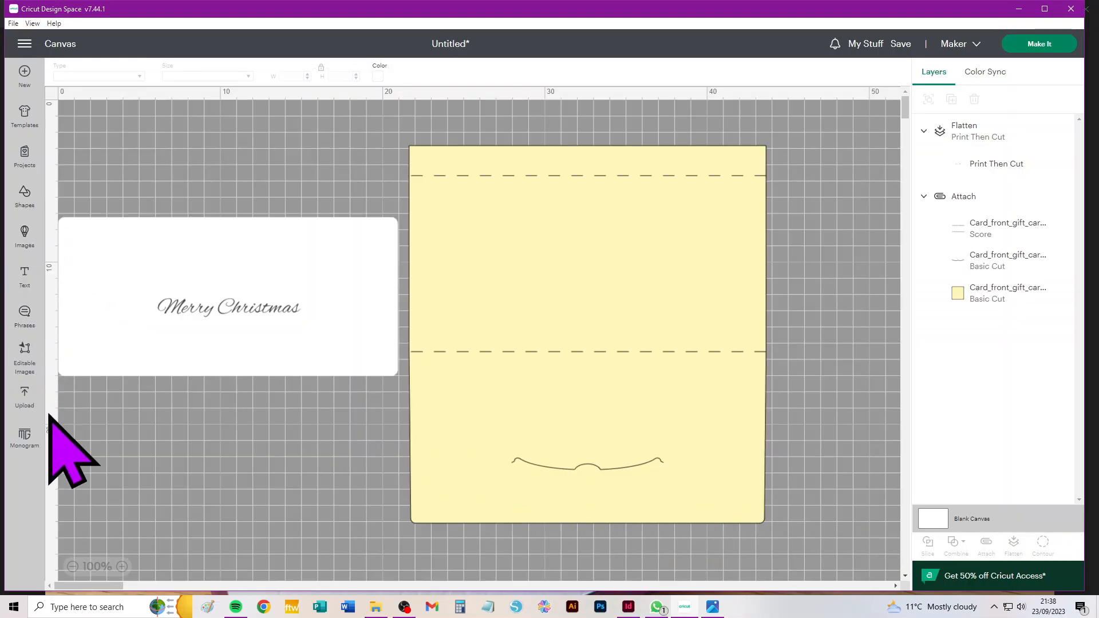
- Choose Happy_Holidays.png from the Print_Then_Cut_Artworks folder for upload and set its image type to Complex
click(24, 394)
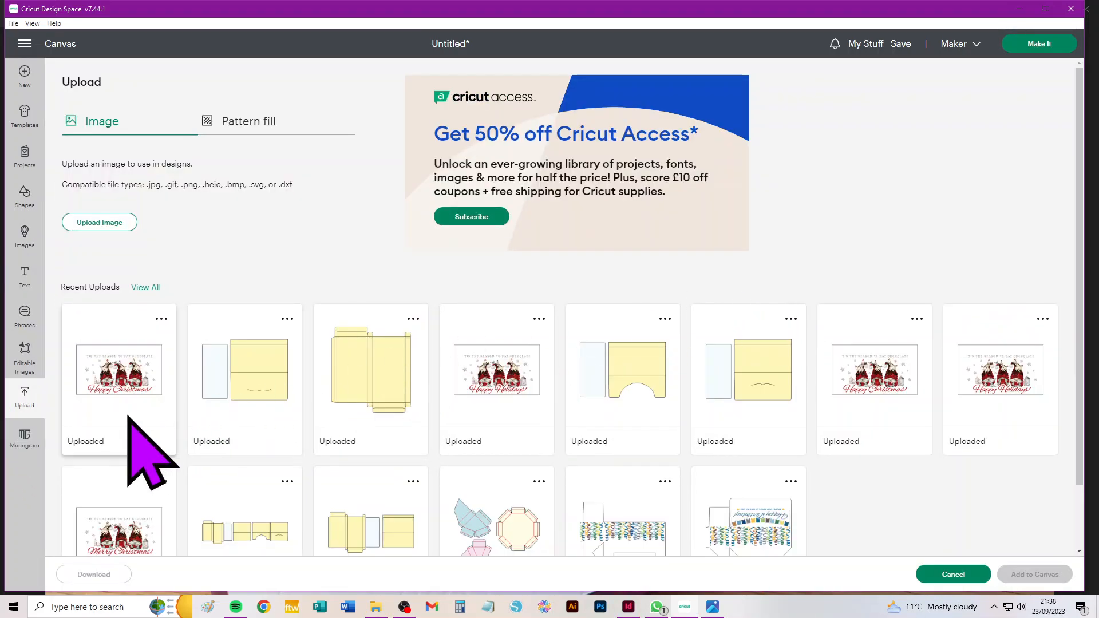
click(518, 378)
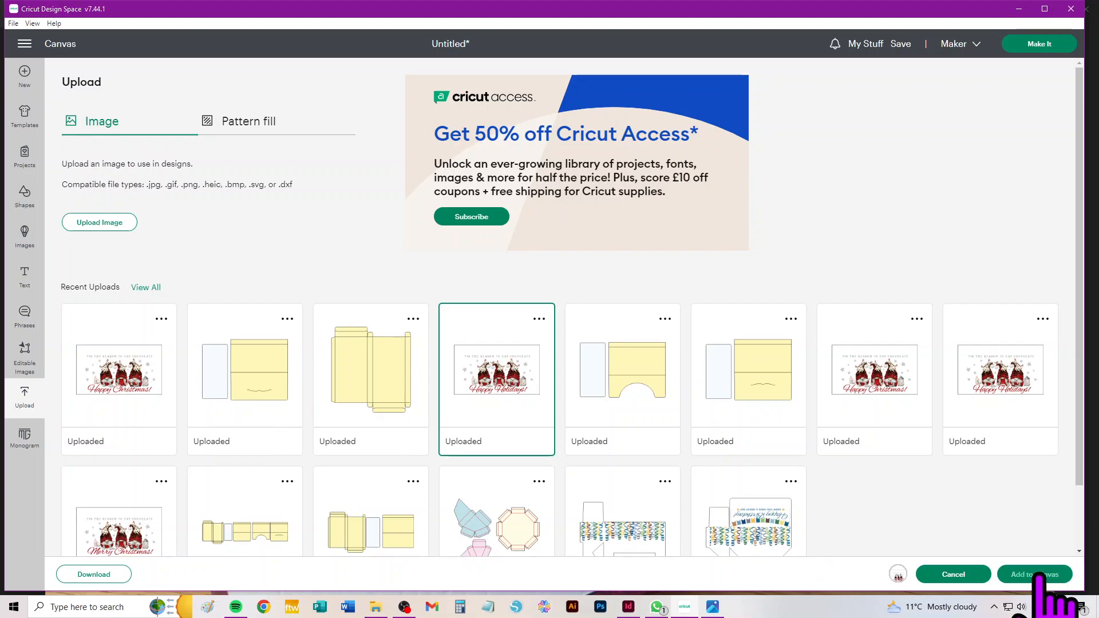
click(97, 223)
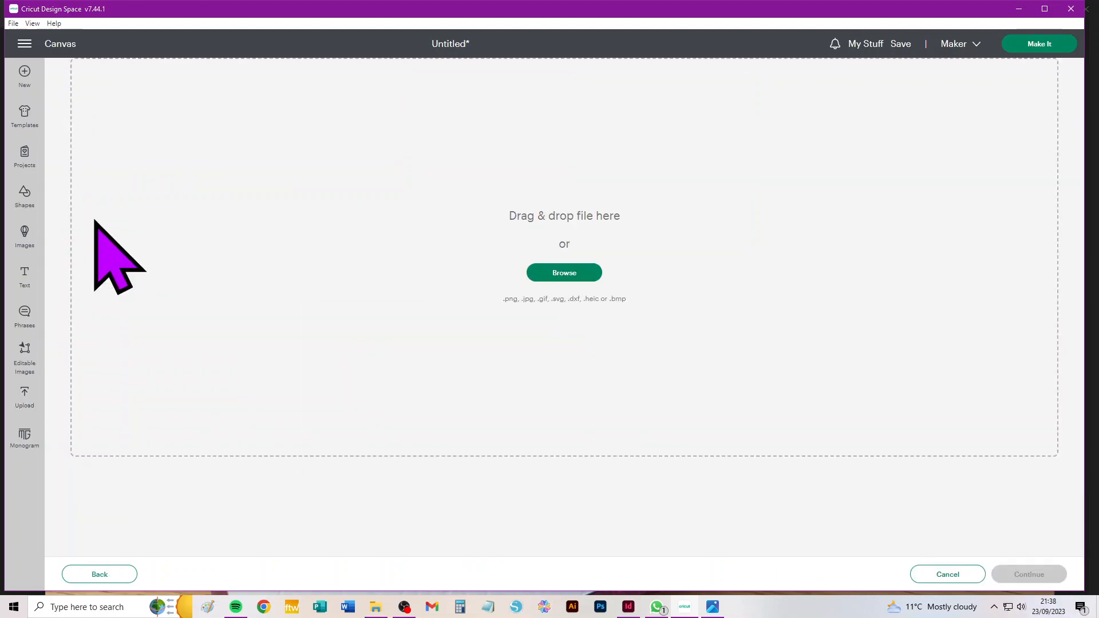
click(564, 272)
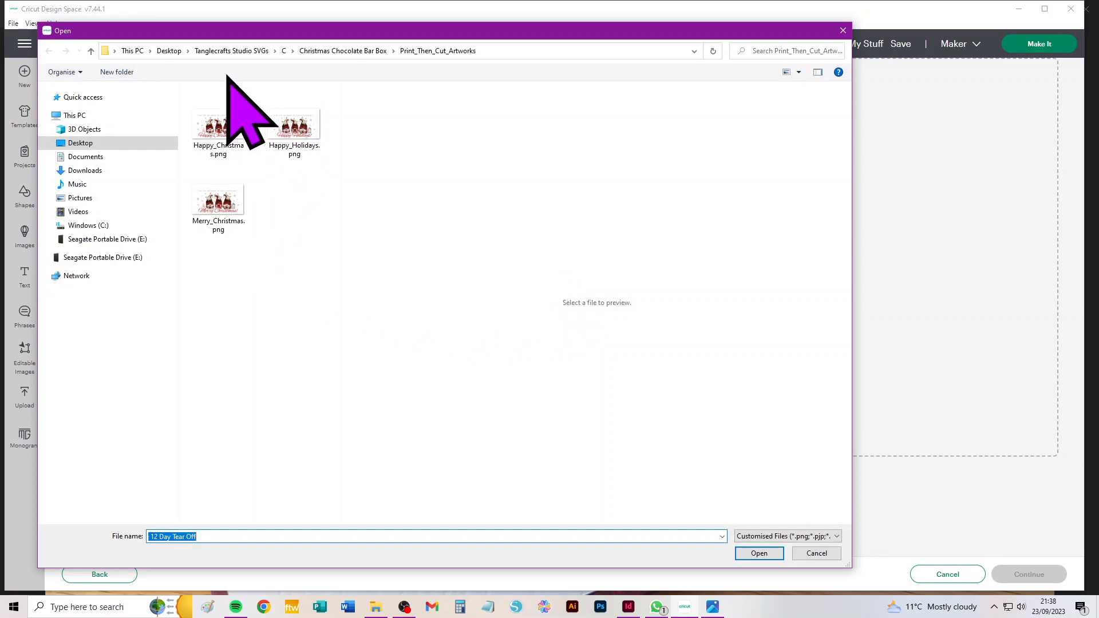
click(293, 123)
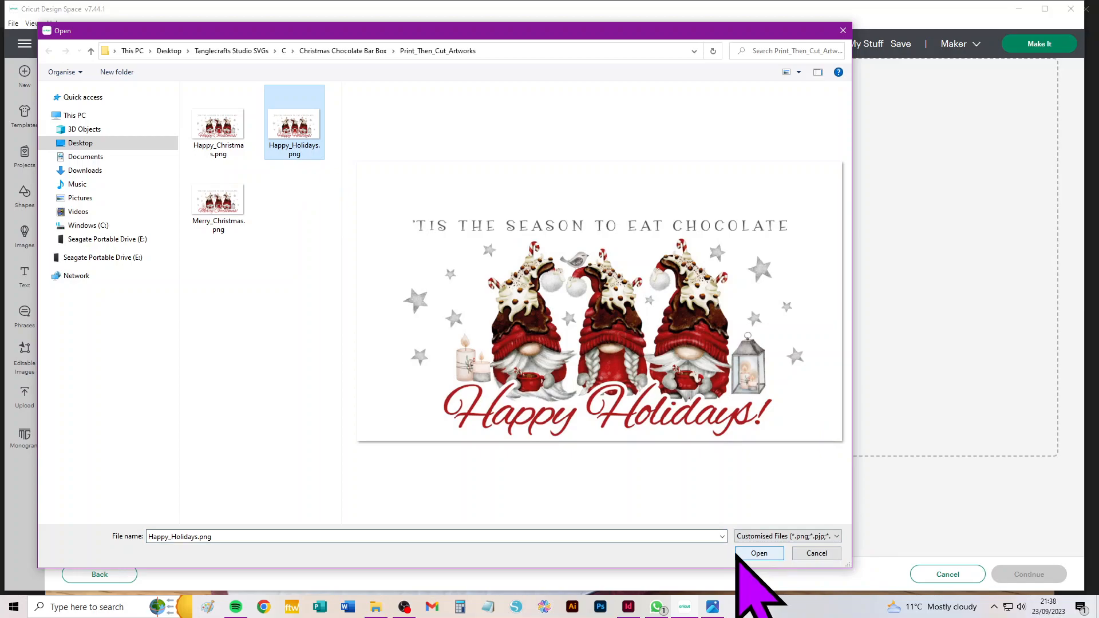
click(754, 553)
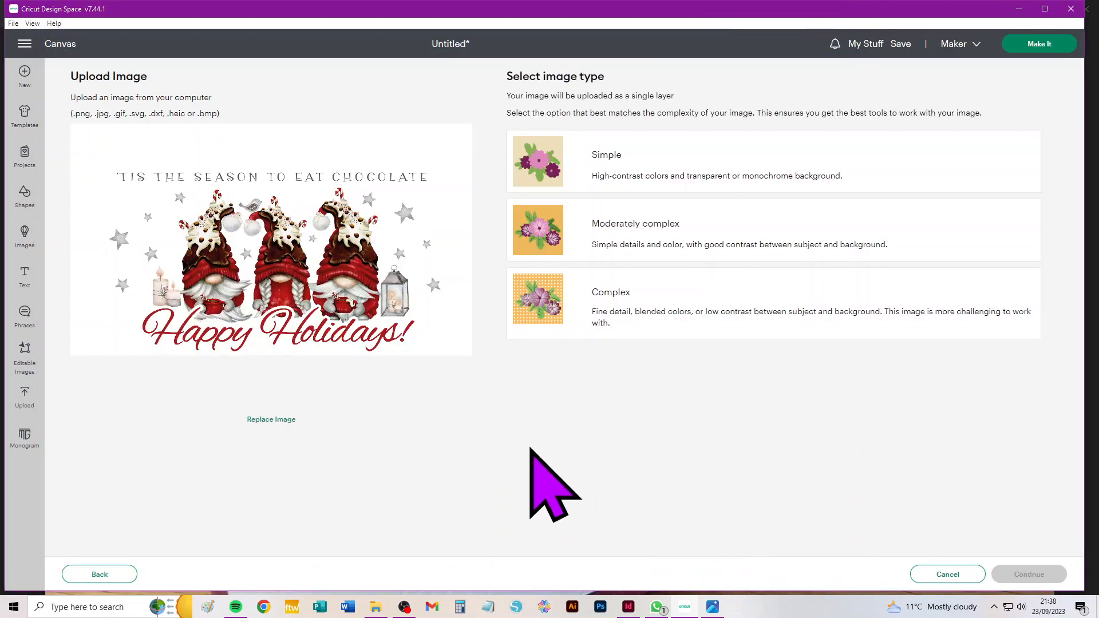
click(701, 306)
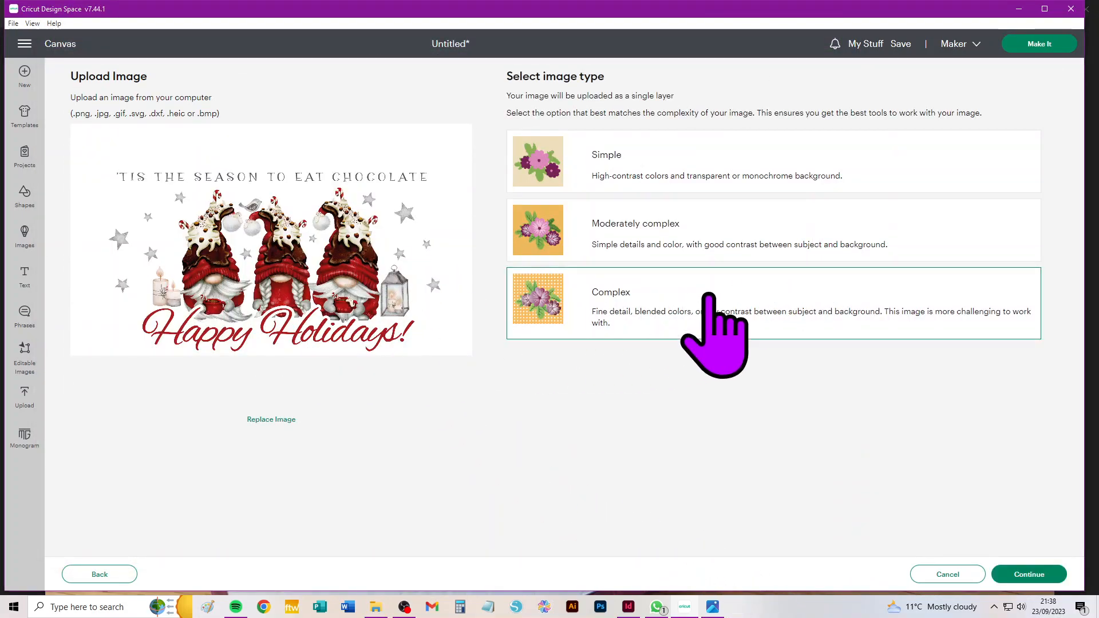
- Keep the artwork's background, upload it as a Print Then Cut image, and add the selected uploads to the canvas
click(1039, 574)
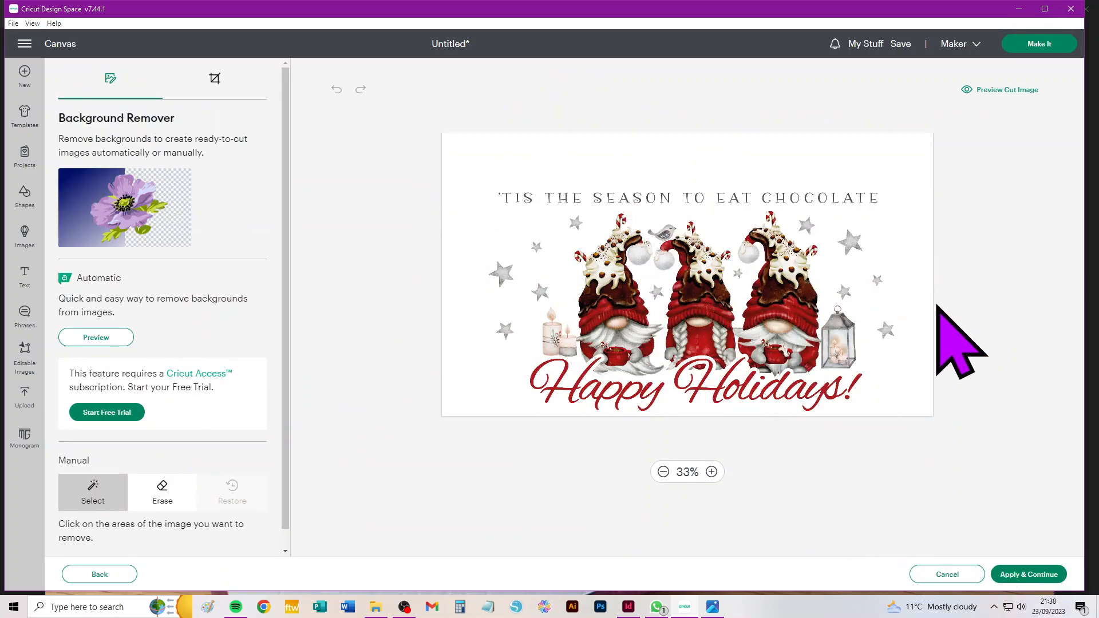
click(1024, 574)
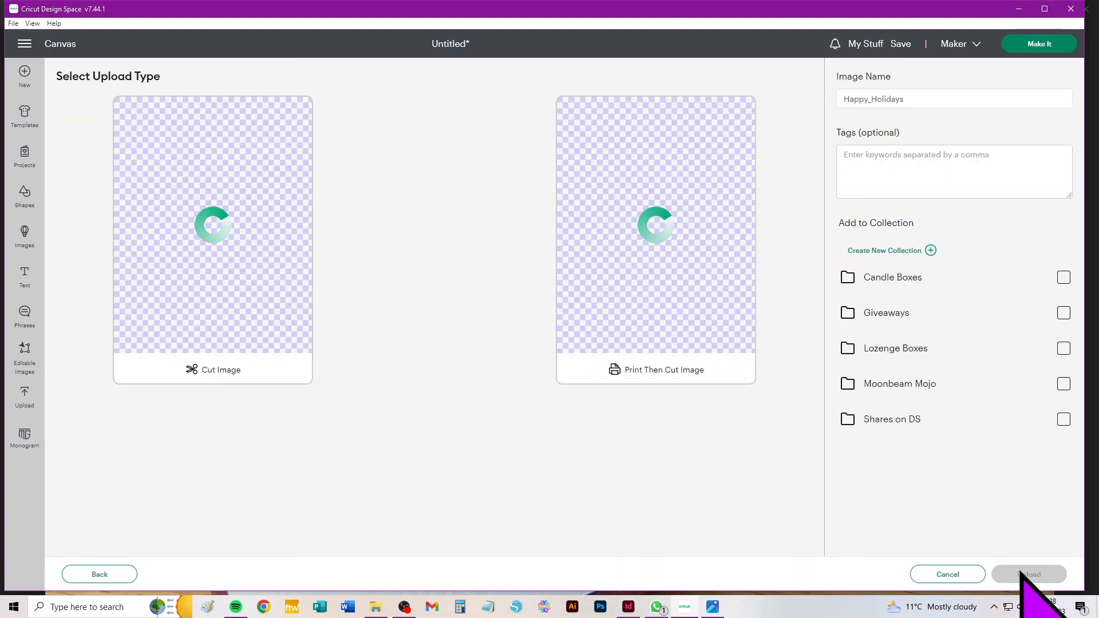
click(639, 166)
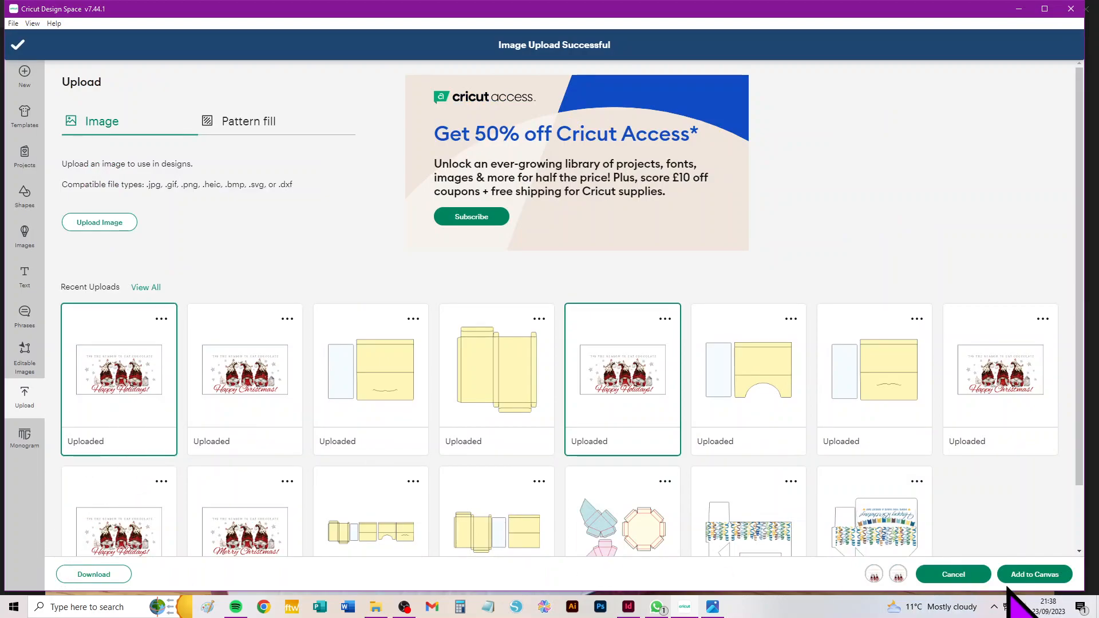
click(1031, 575)
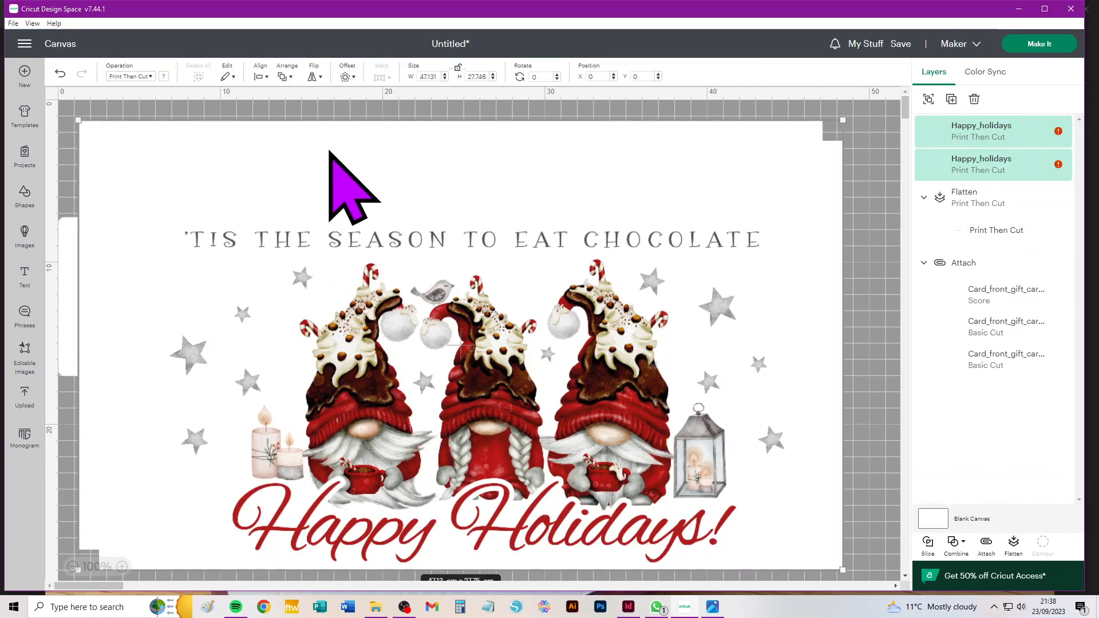
- Move the Happy Holidays images down clear of the card pieces and delete the duplicate copy
drag(331, 153, 396, 342)
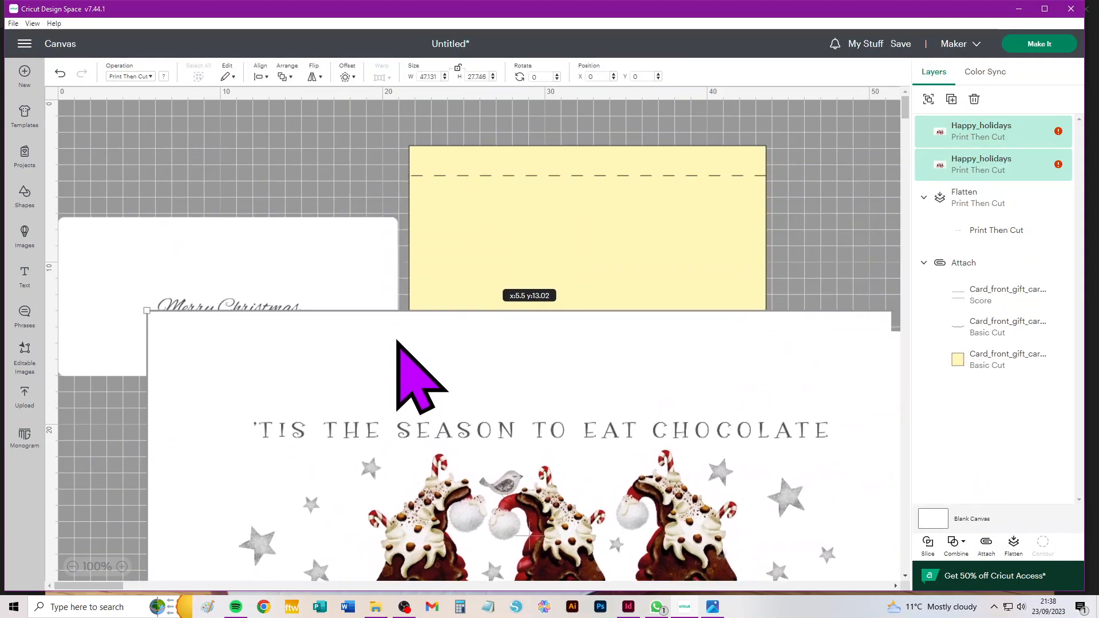
click(488, 210)
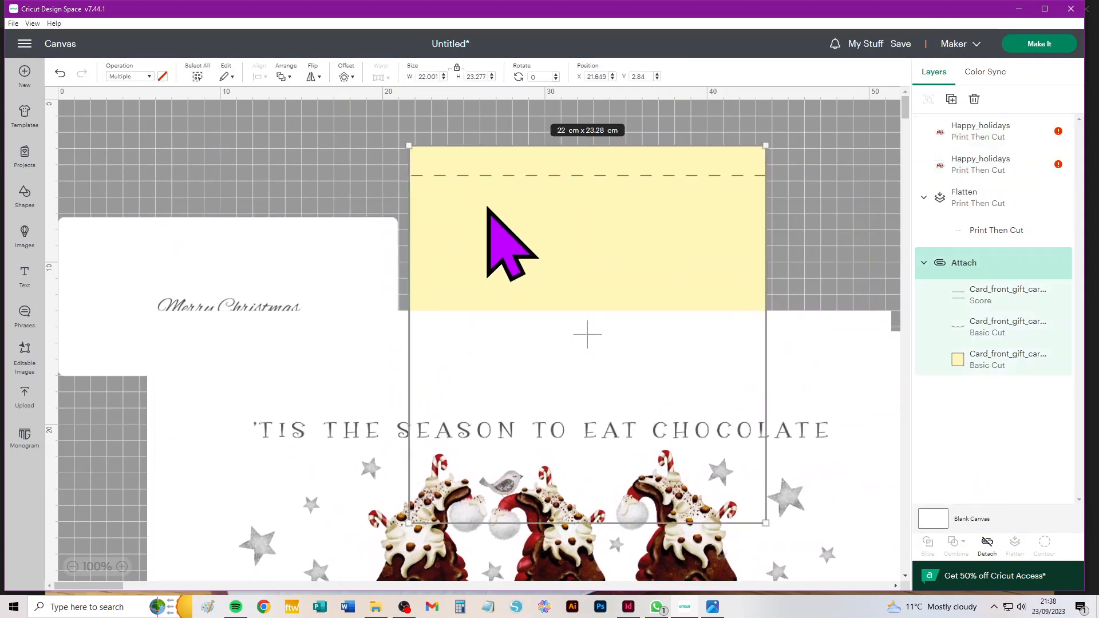
click(346, 385)
drag(848, 383, 767, 448)
key(Delete)
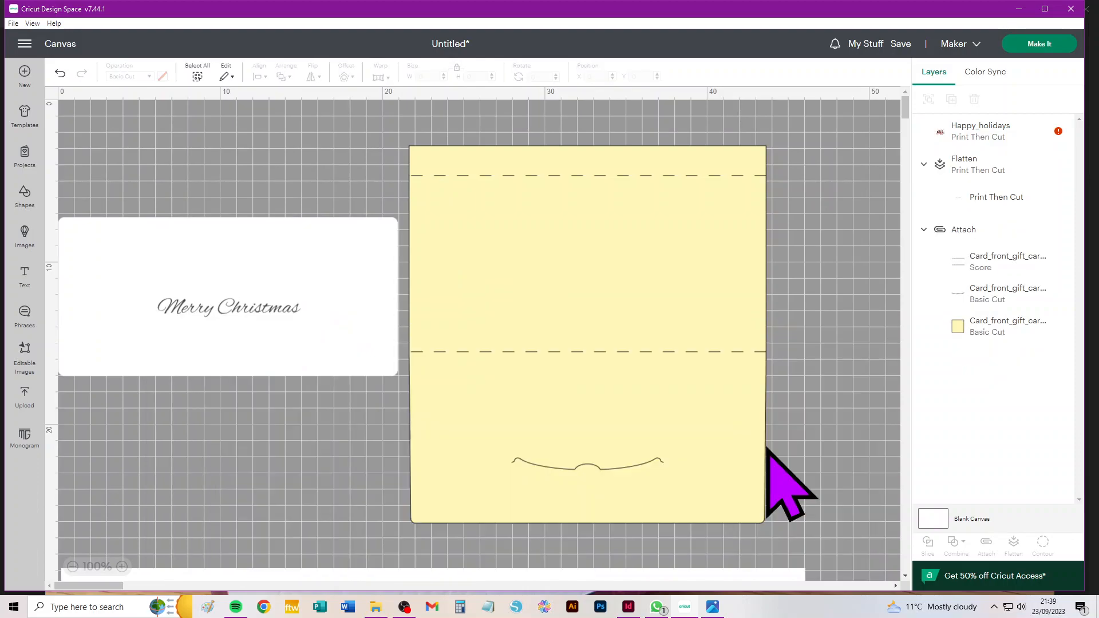
- Move the insert, card front and Happy Holidays artwork together away from the canvas corner, and turn off the canvas grid
click(796, 523)
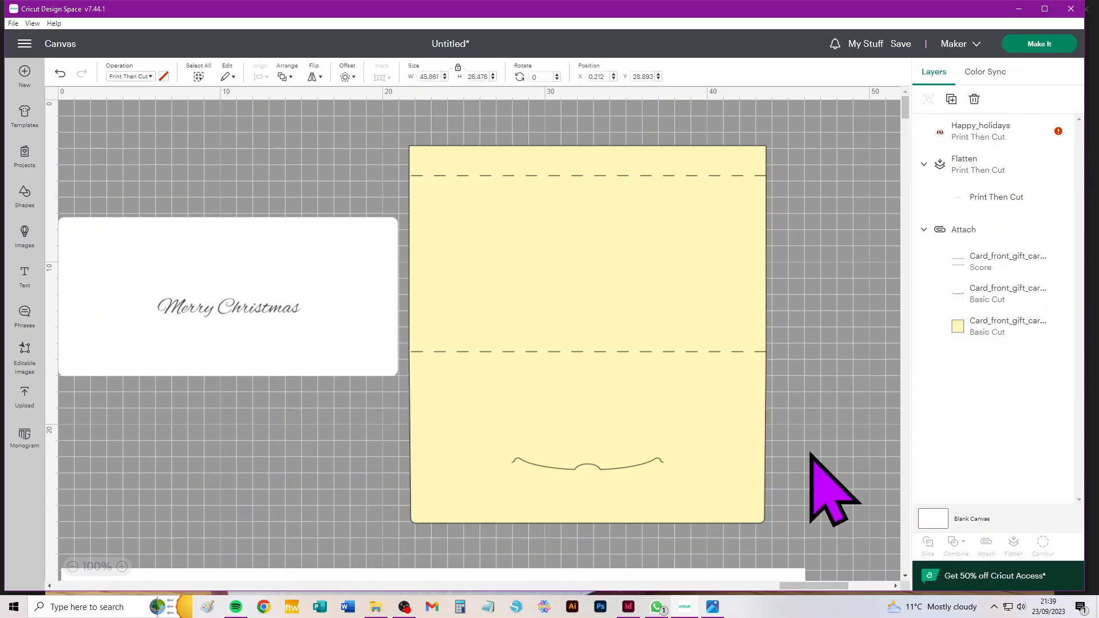
scroll(627, 317, up, 2)
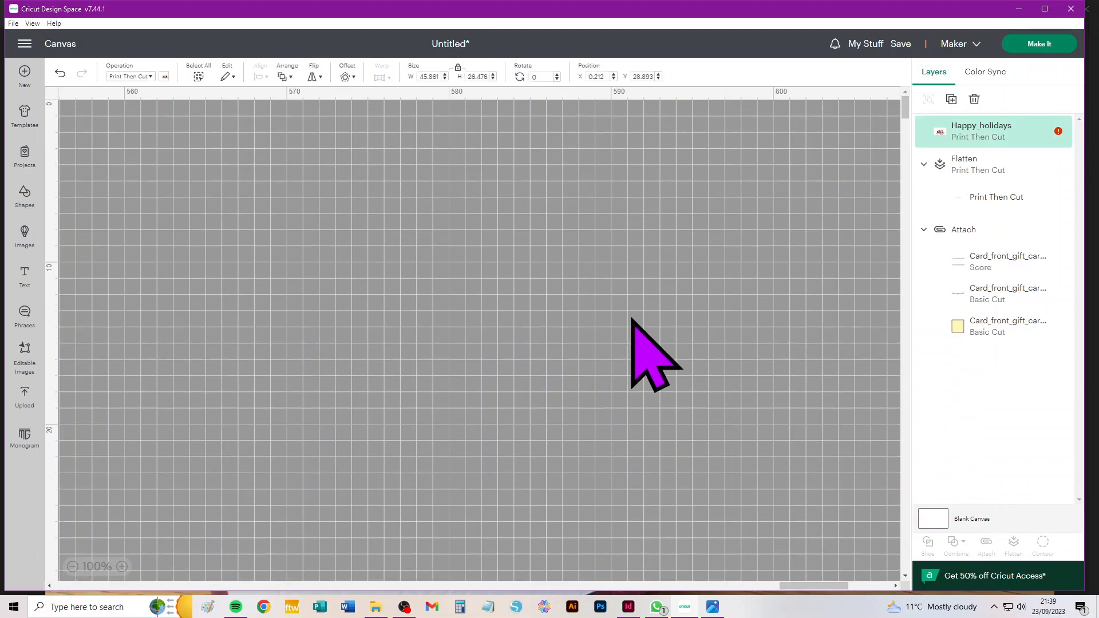
scroll(608, 316, down, 3)
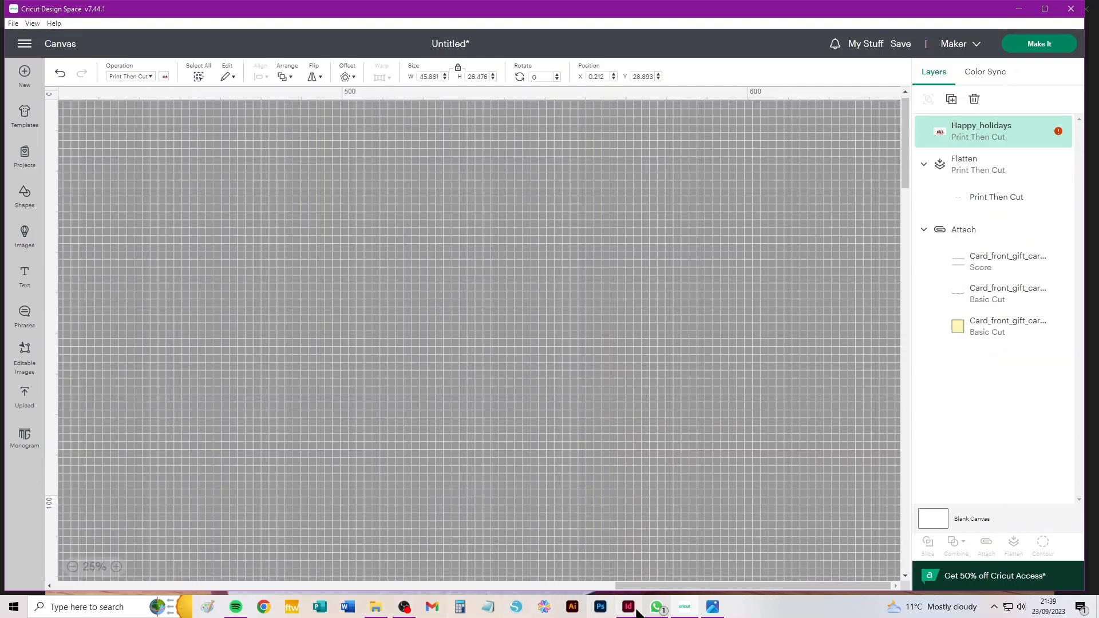
drag(646, 586, 8, 564)
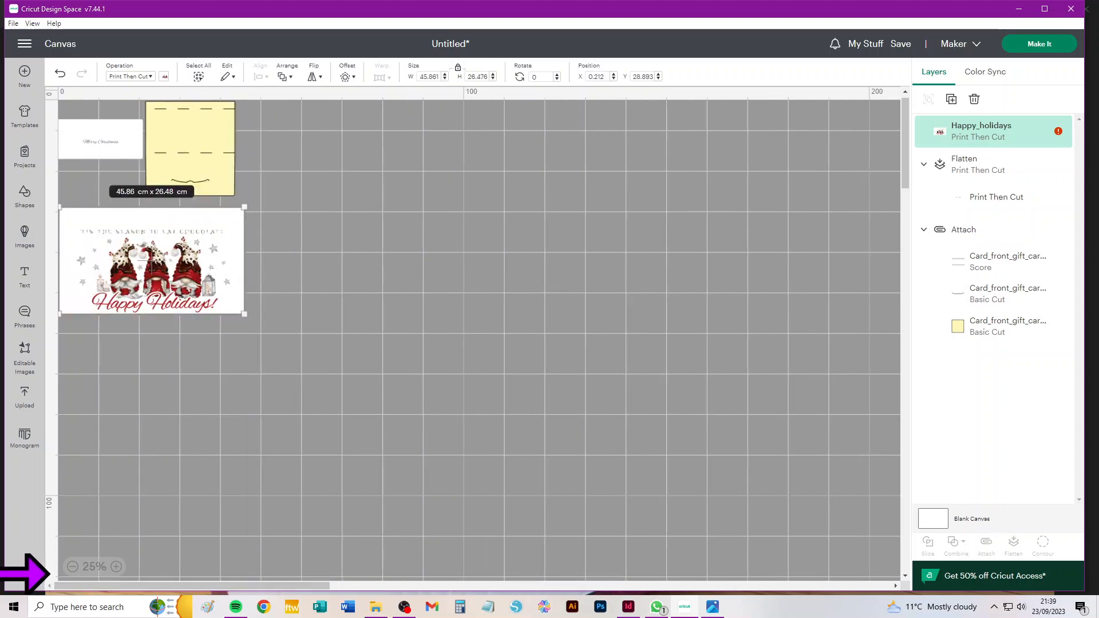
scroll(294, 324, up, 3)
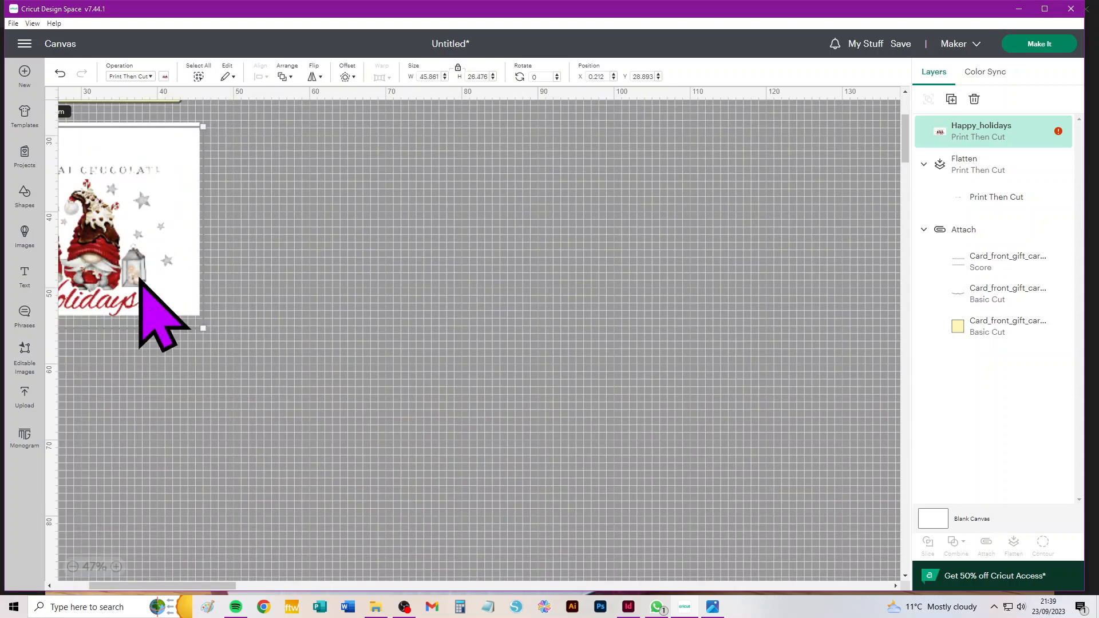
drag(189, 585, 159, 585)
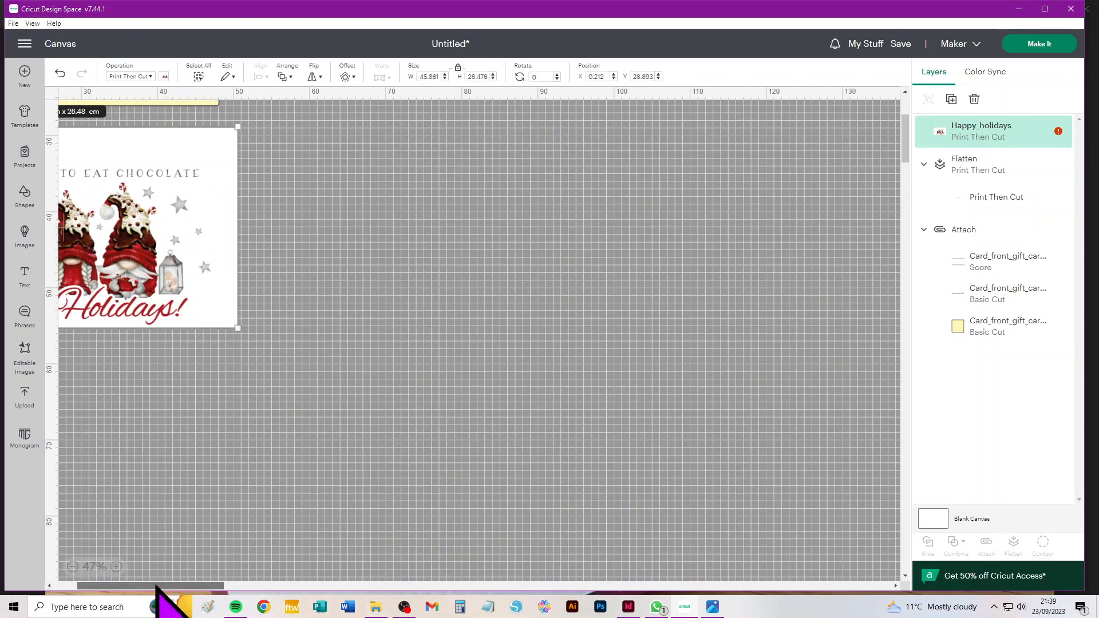
key(ctrl+a)
drag(315, 250, 503, 460)
click(54, 90)
click(847, 385)
- Set the Happy Holidays artwork's width to 22 cm and place it over the upper part of the card front
click(478, 450)
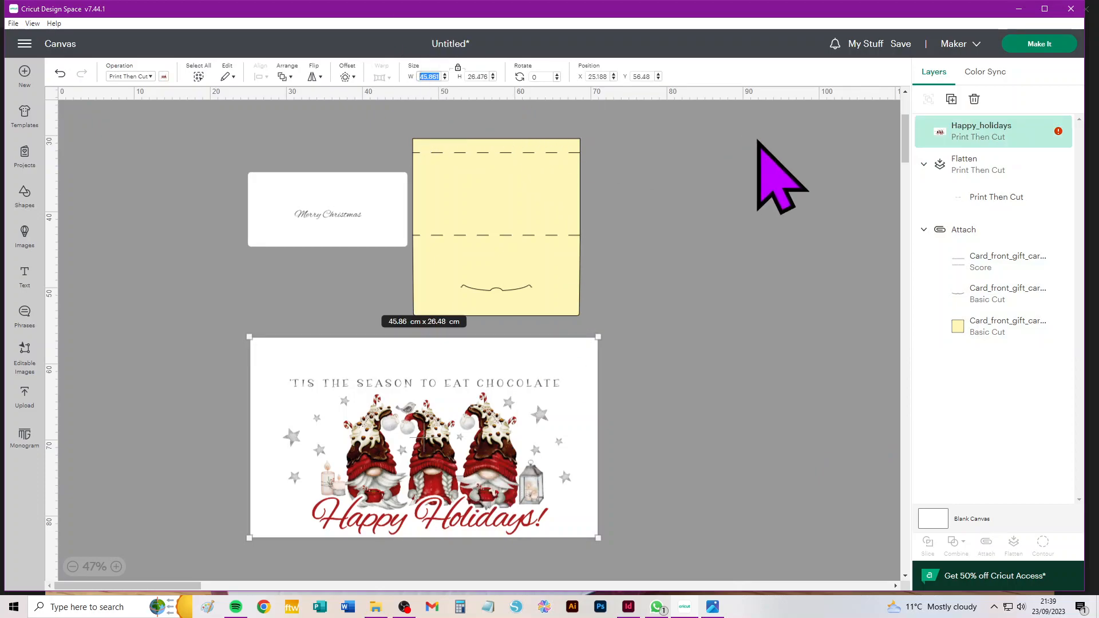
key(Return)
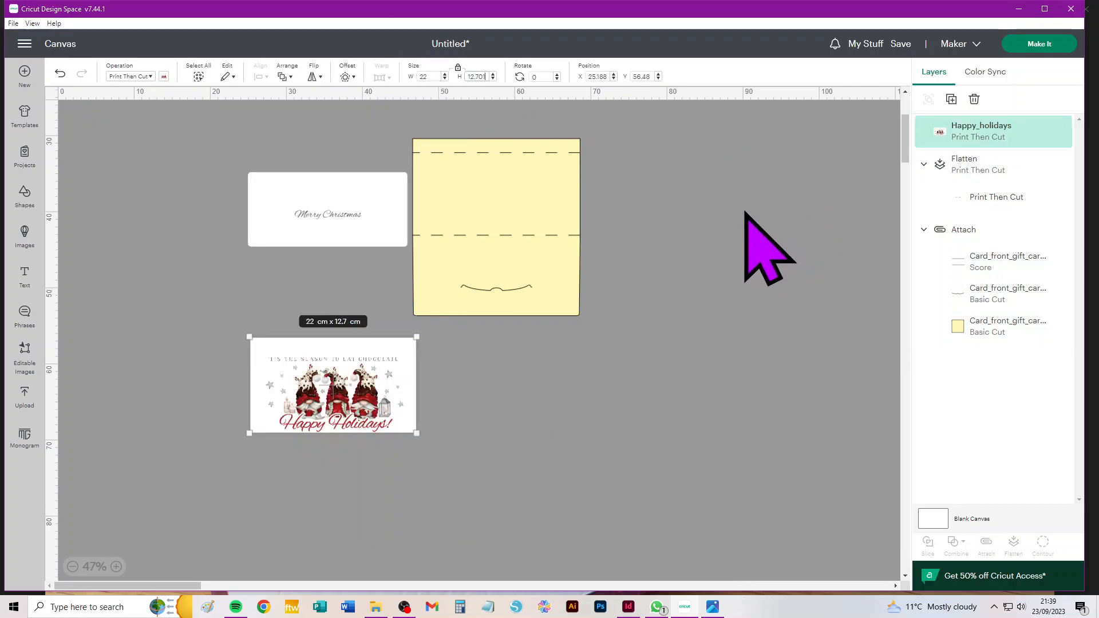
drag(286, 412, 457, 209)
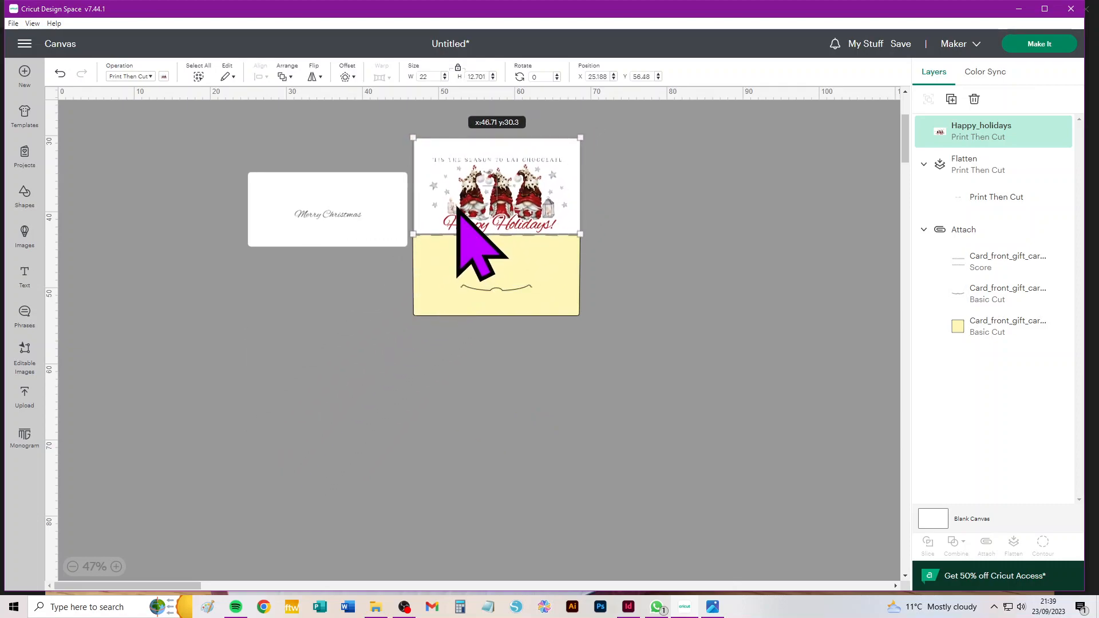
- Align the Happy Holidays artwork with the card front, centred horizontally and flush with its top edge
drag(611, 118, 410, 375)
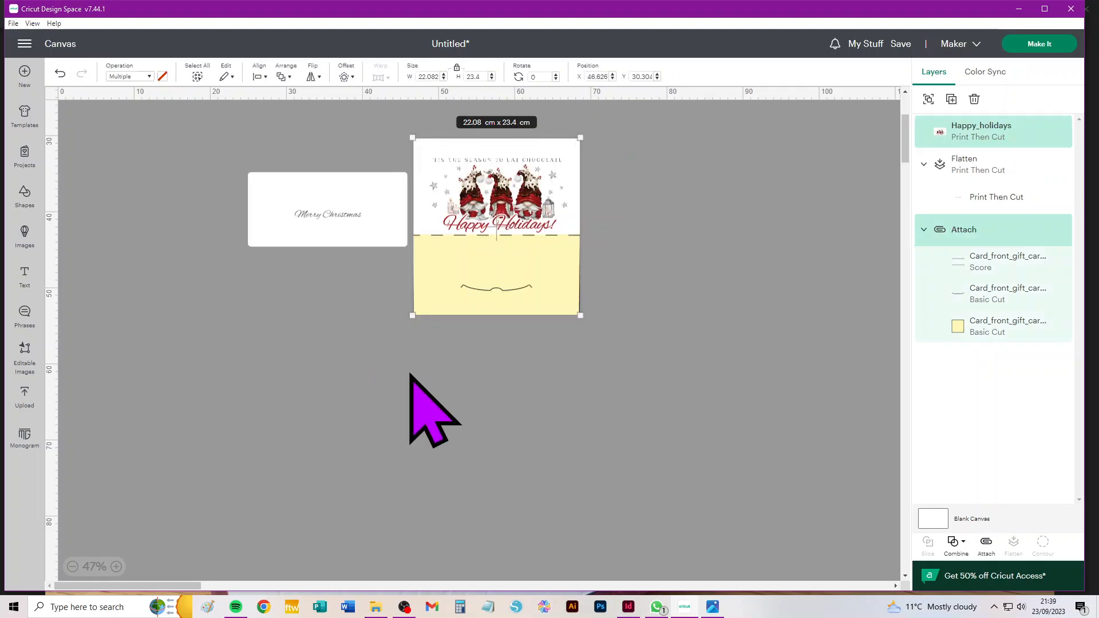
click(260, 76)
click(308, 138)
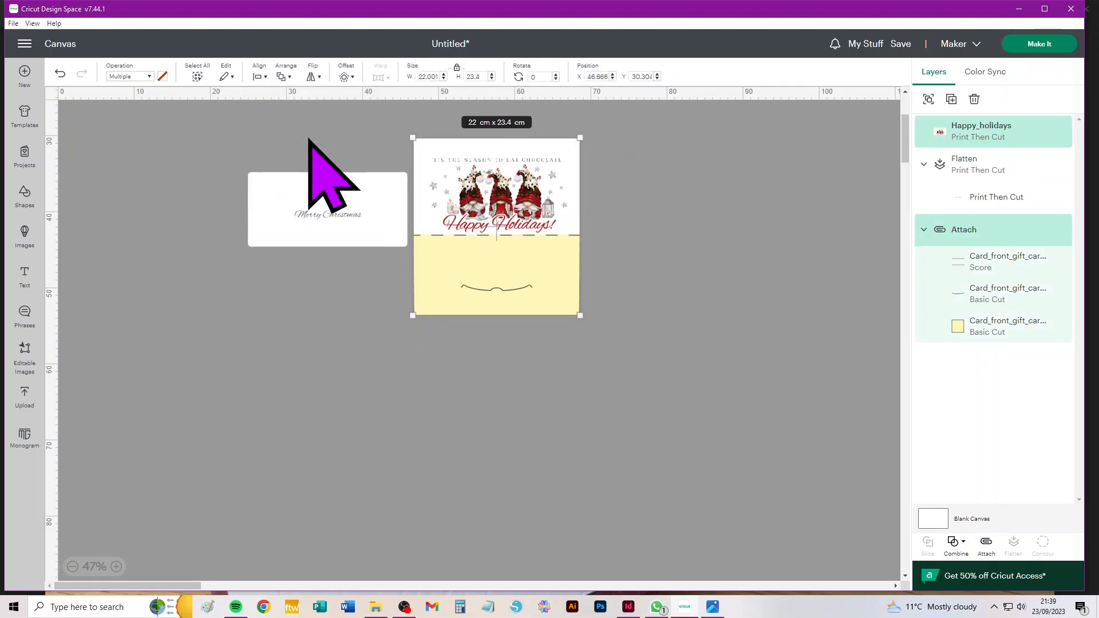
click(259, 76)
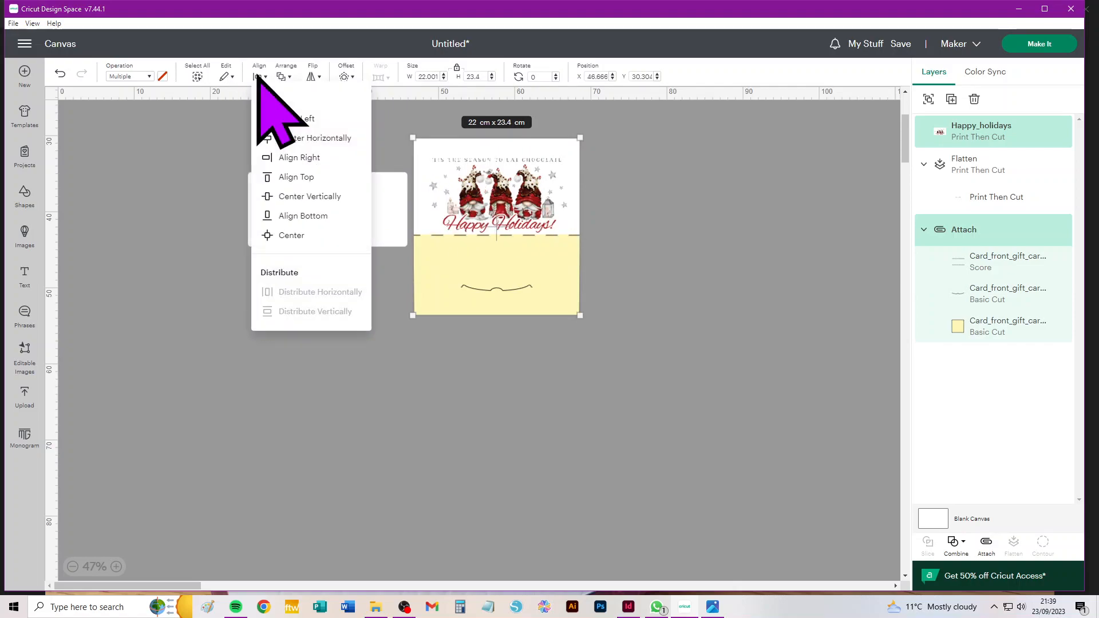
click(291, 176)
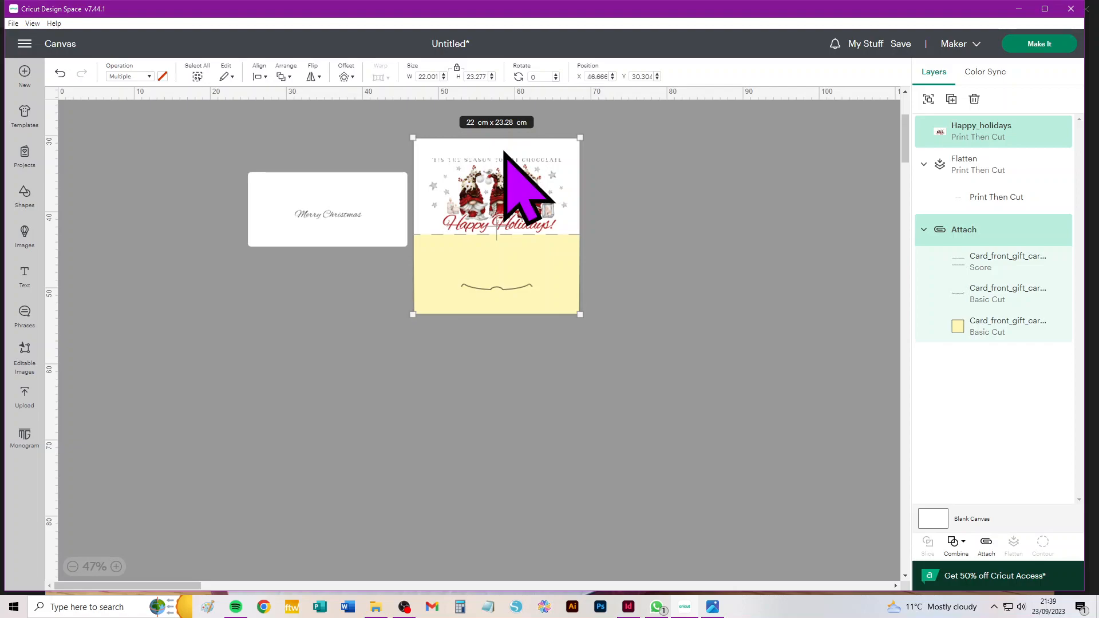
click(651, 231)
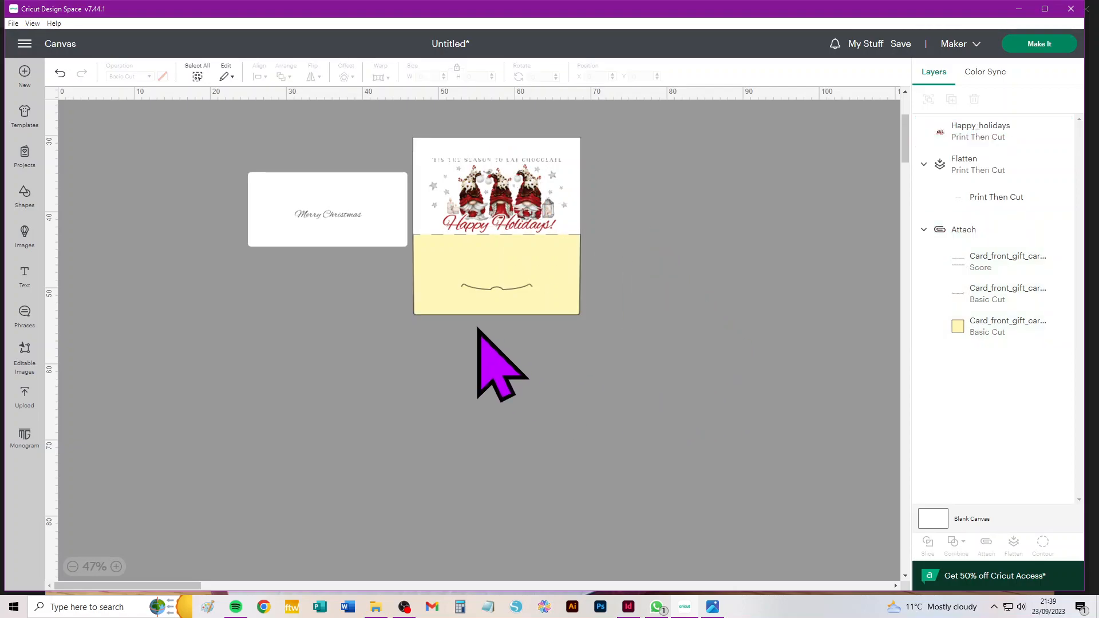
- Detach the card front's score, slot and base layers from one another
click(535, 304)
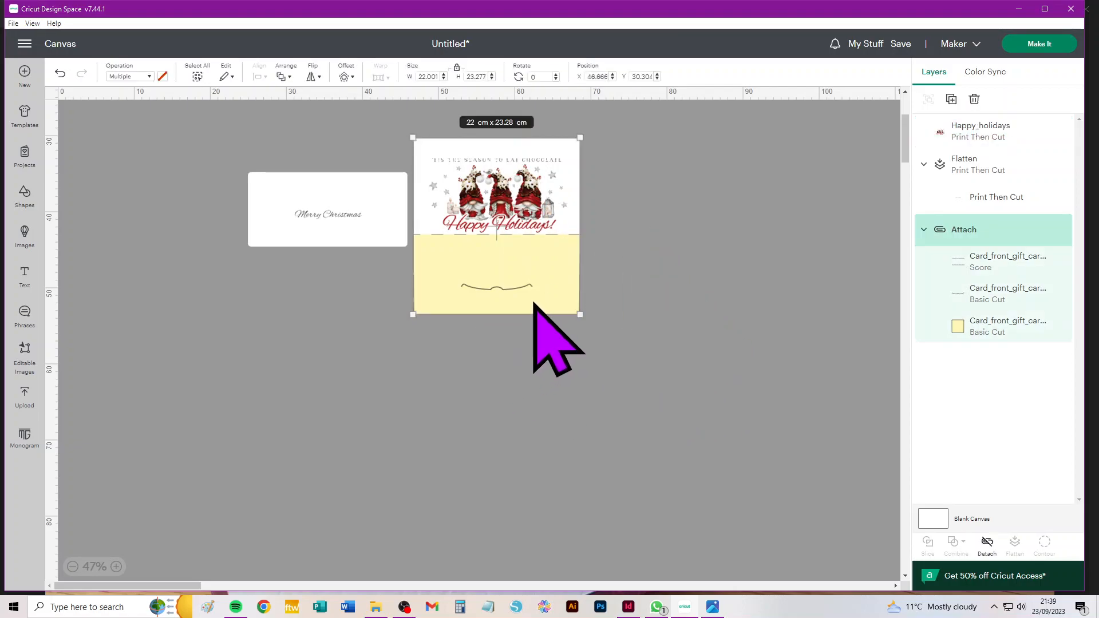
click(988, 541)
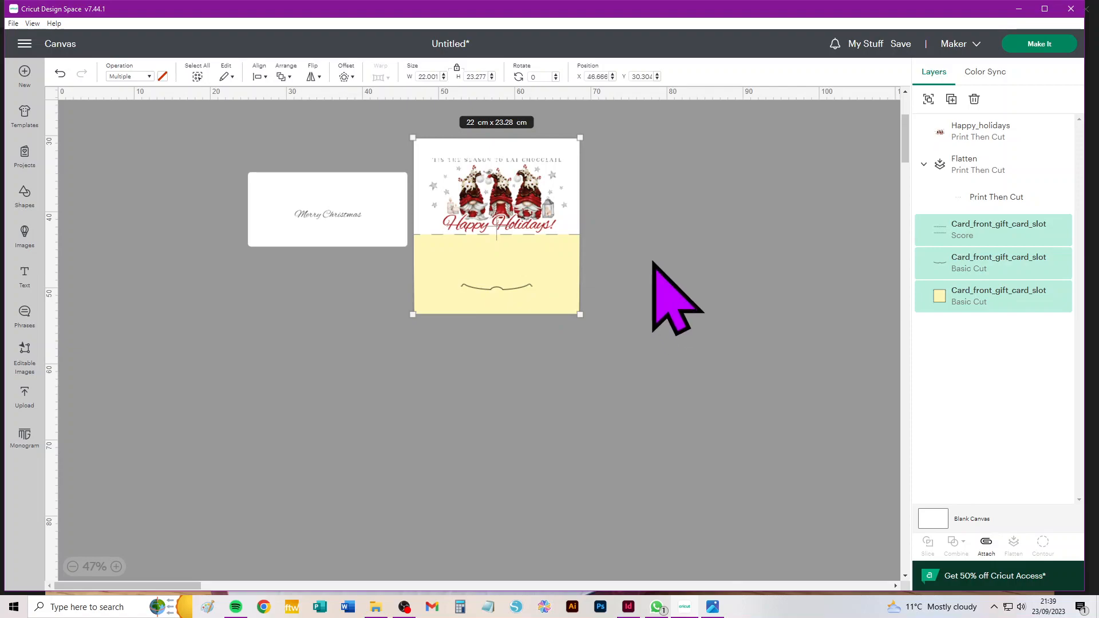
click(667, 250)
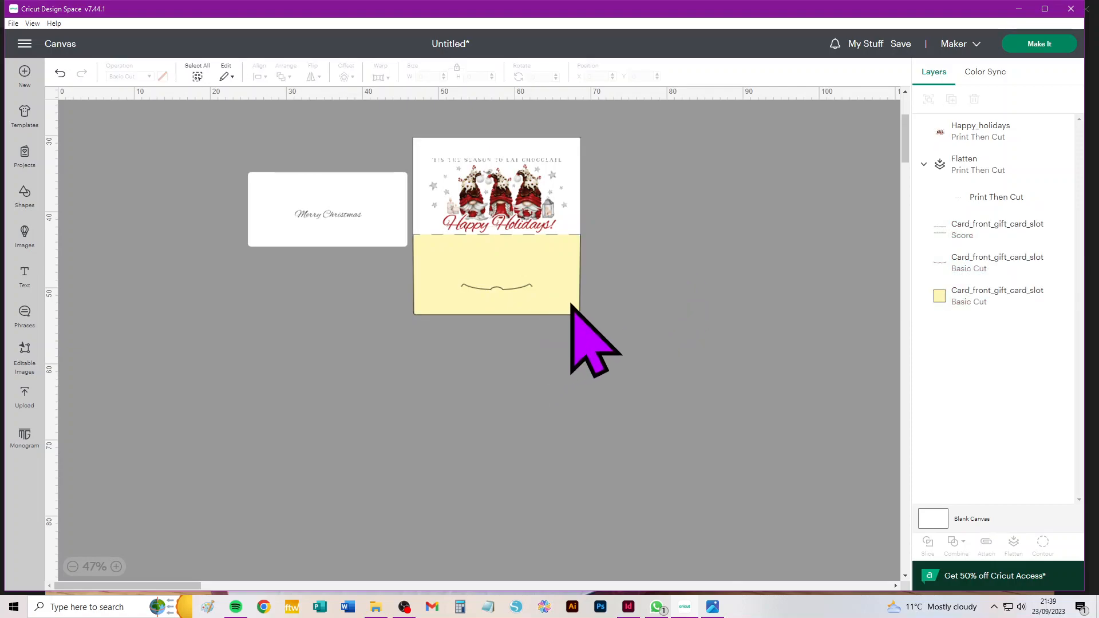
- Recolour the yellow Card_front_gift_card_slot base layer white and set its operation to Print Then Cut
click(979, 295)
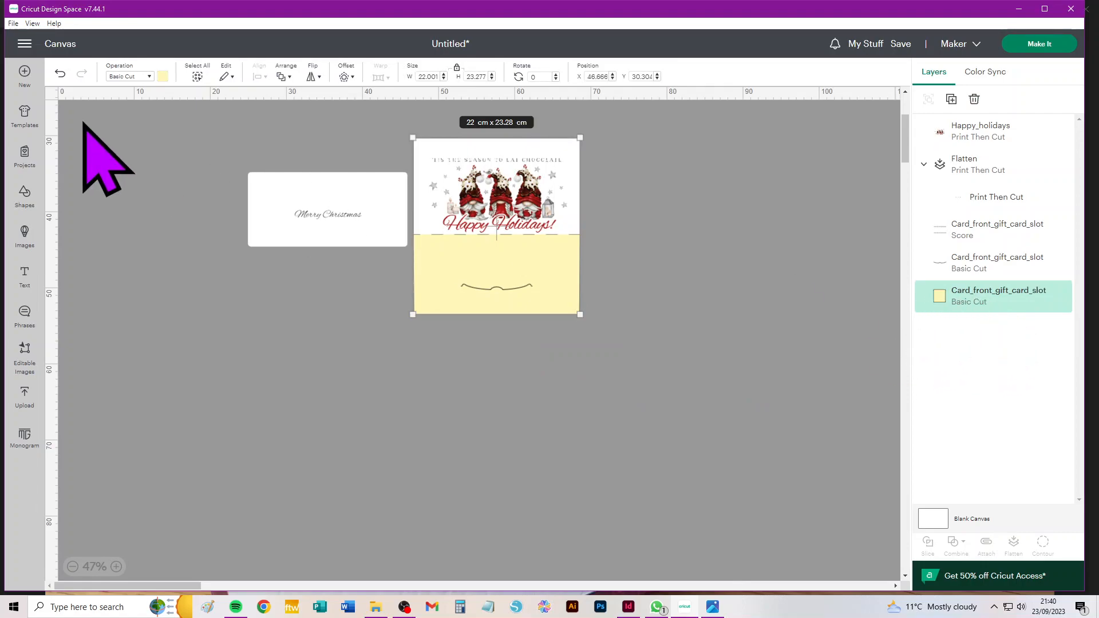
click(163, 76)
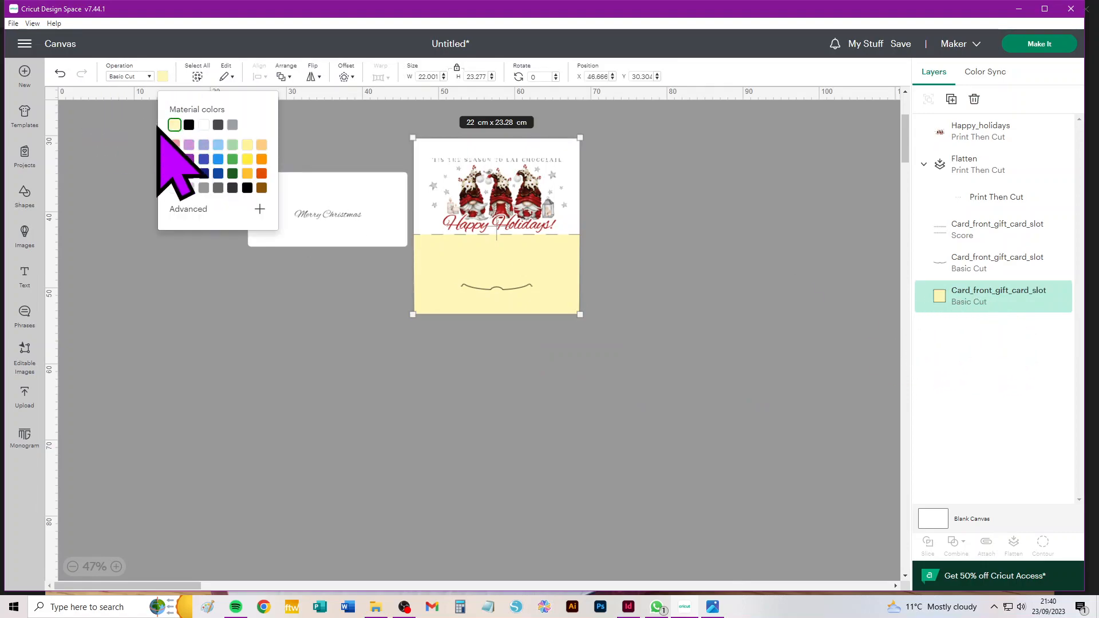
click(174, 189)
click(130, 76)
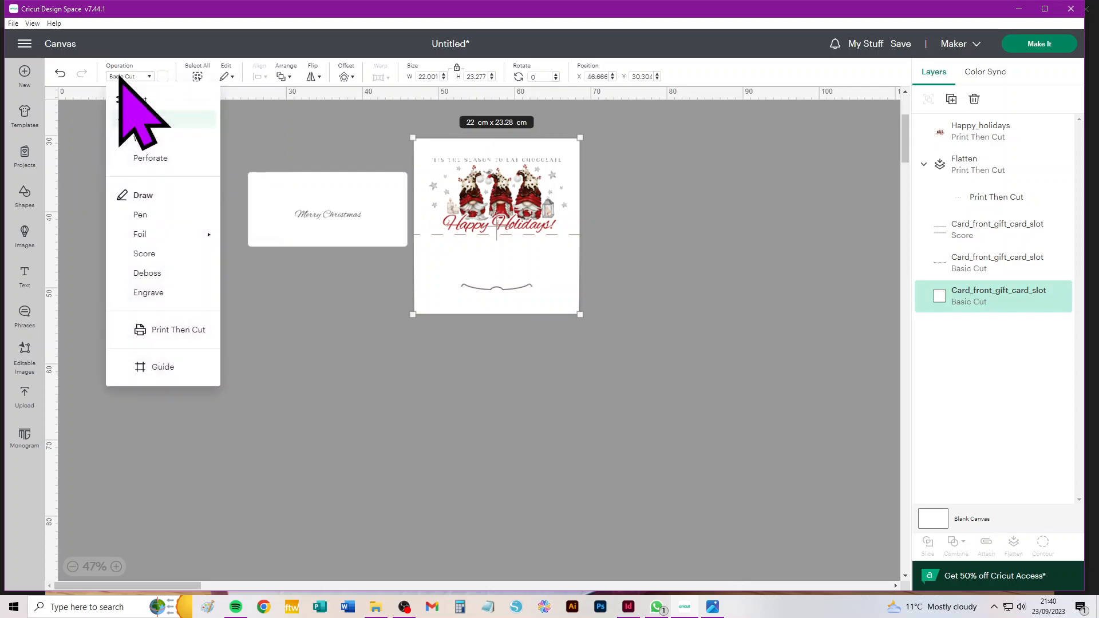
click(172, 332)
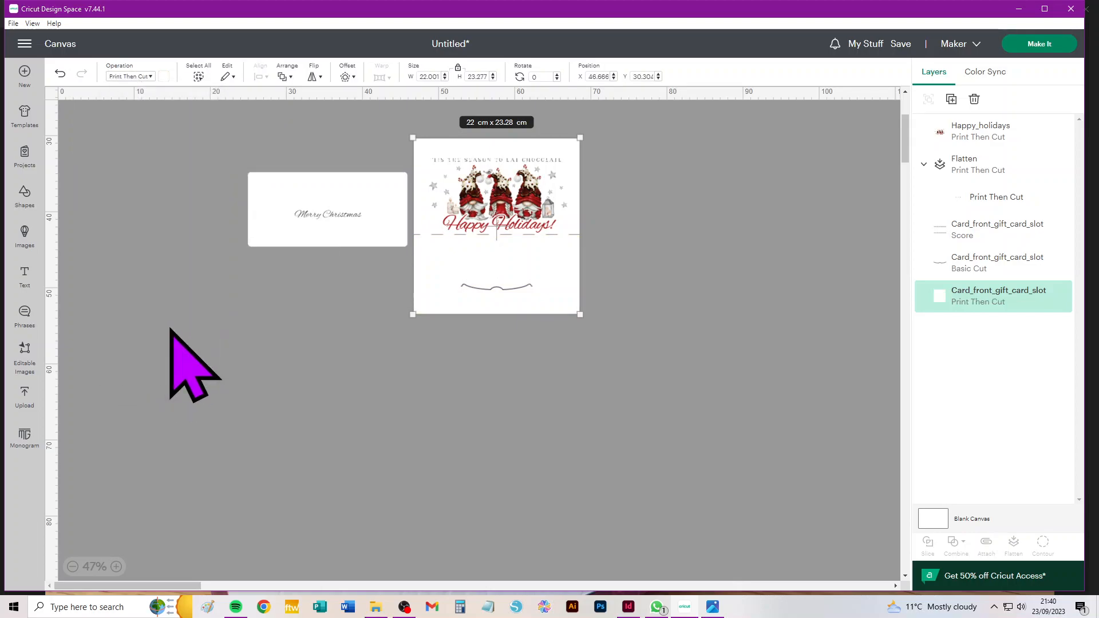
- Flatten the Happy Holidays artwork together with the white card front base layer
click(786, 312)
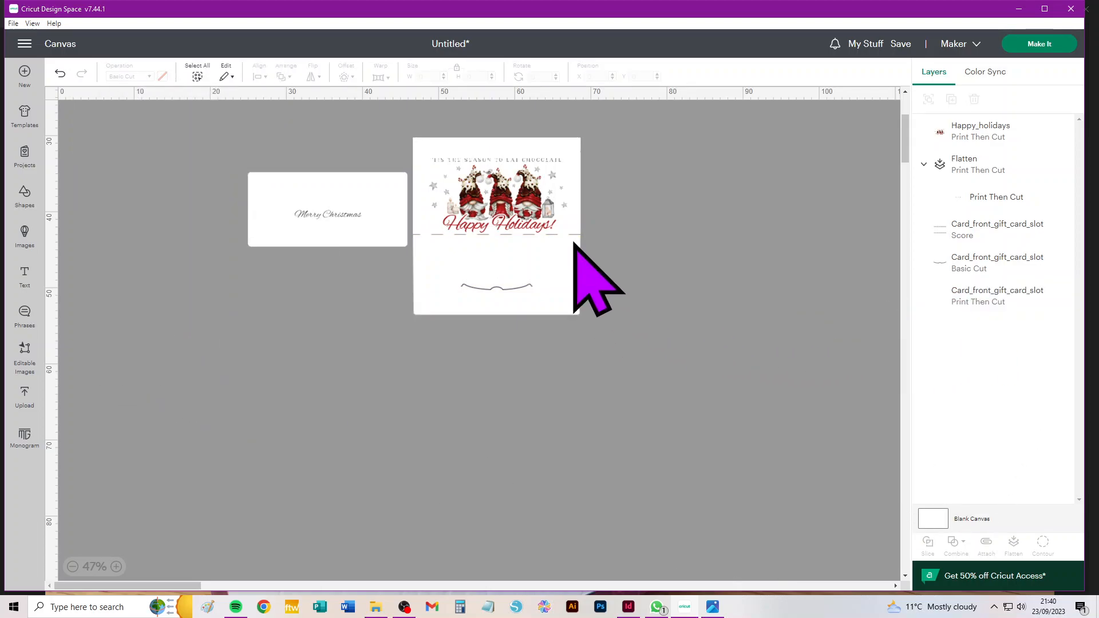
click(515, 215)
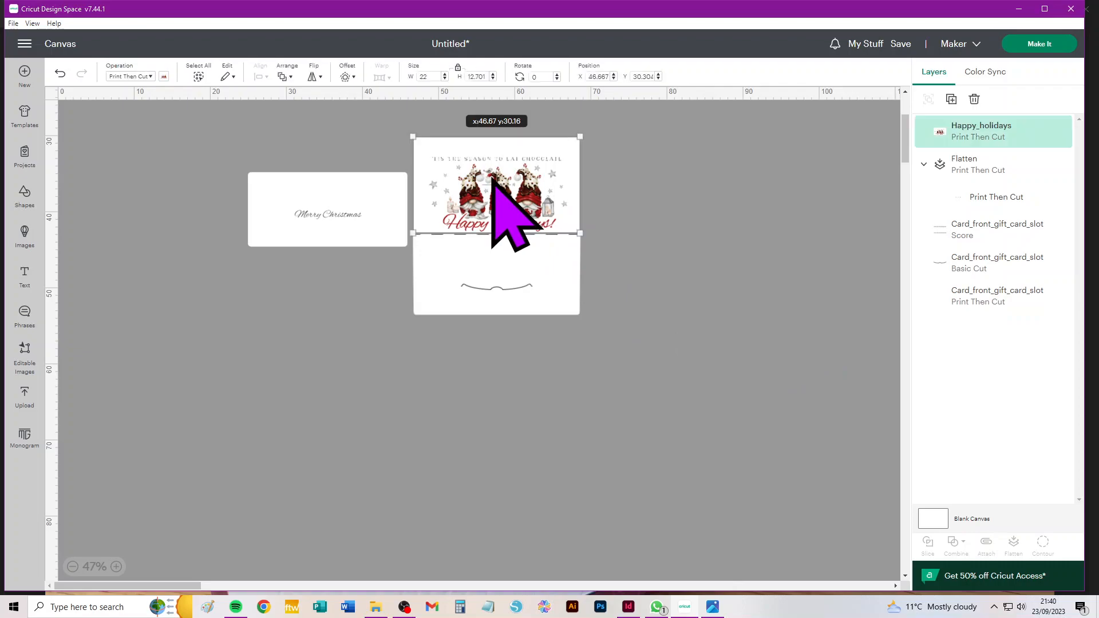
key(ctrl+z)
click(528, 191)
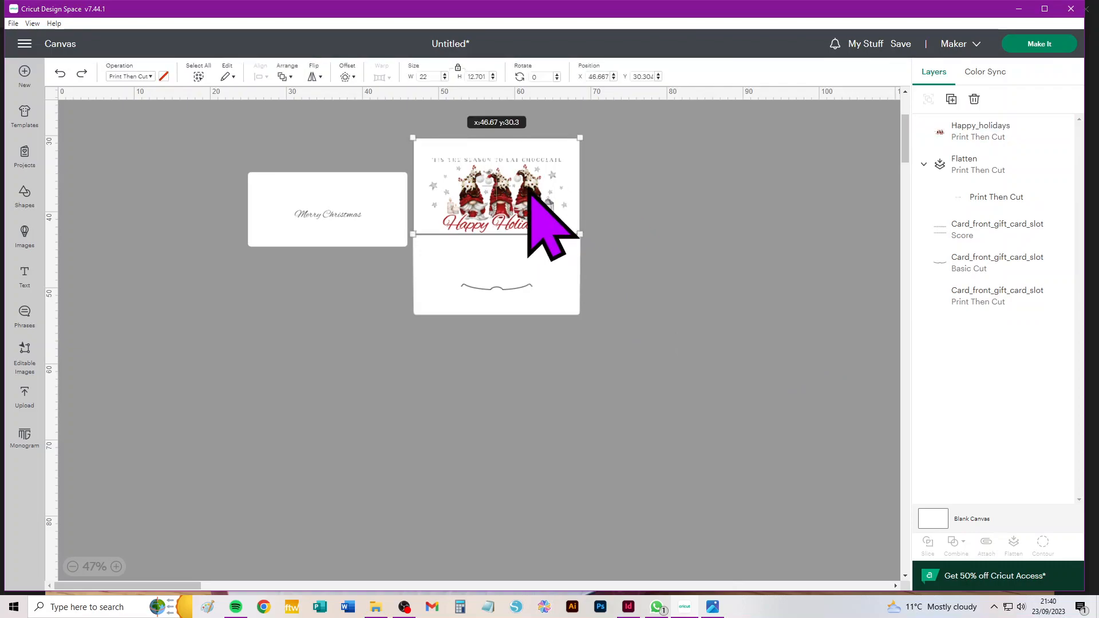
shift+click(552, 287)
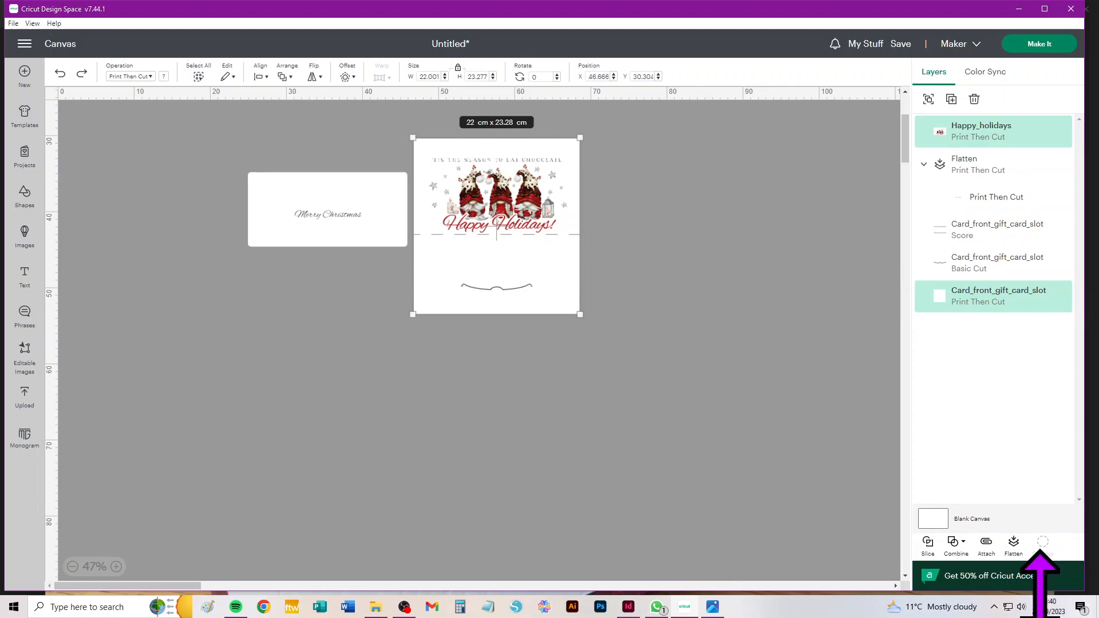
click(1013, 543)
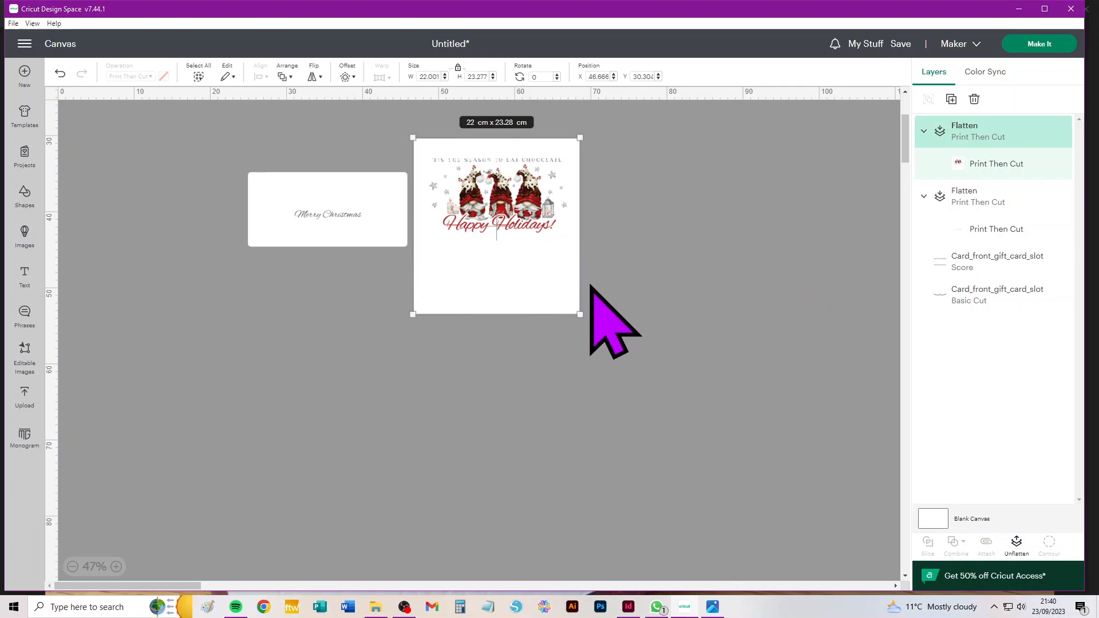
- Send the flattened card front to the back, behind its score and slot layers
click(285, 77)
click(325, 159)
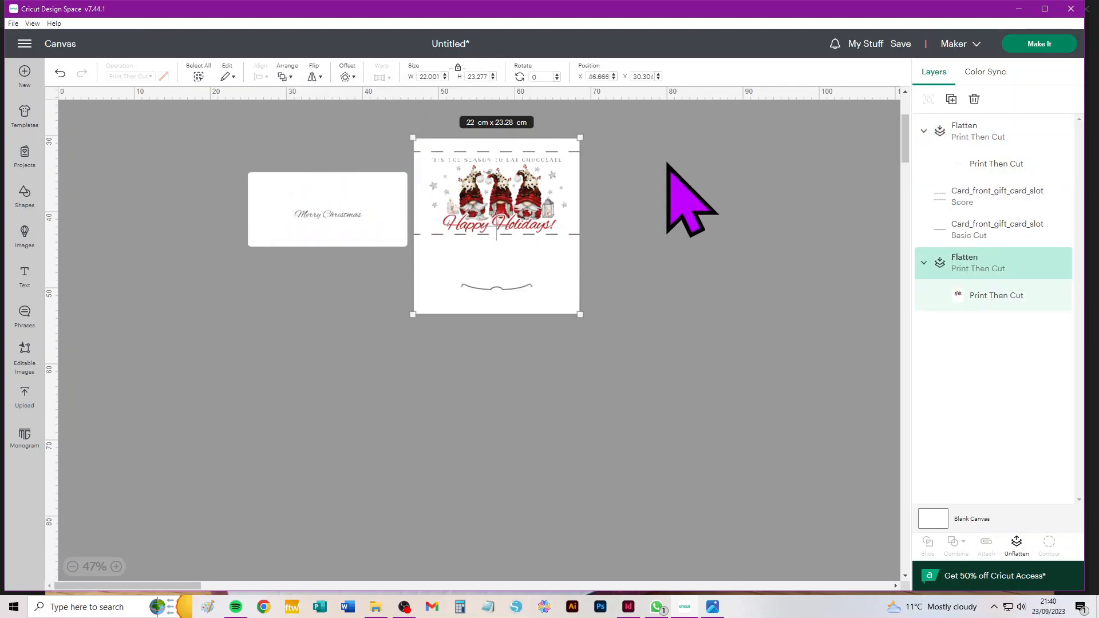
drag(629, 117, 744, 252)
- Check the slot and score layers, and attach them to the flattened card front
click(1049, 227)
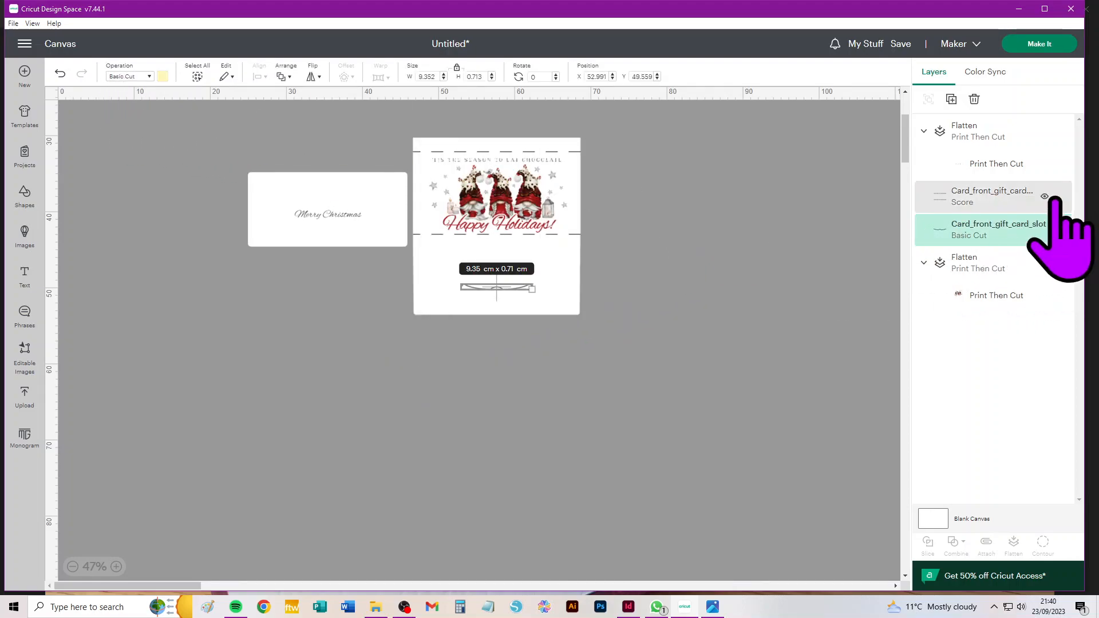
click(1019, 197)
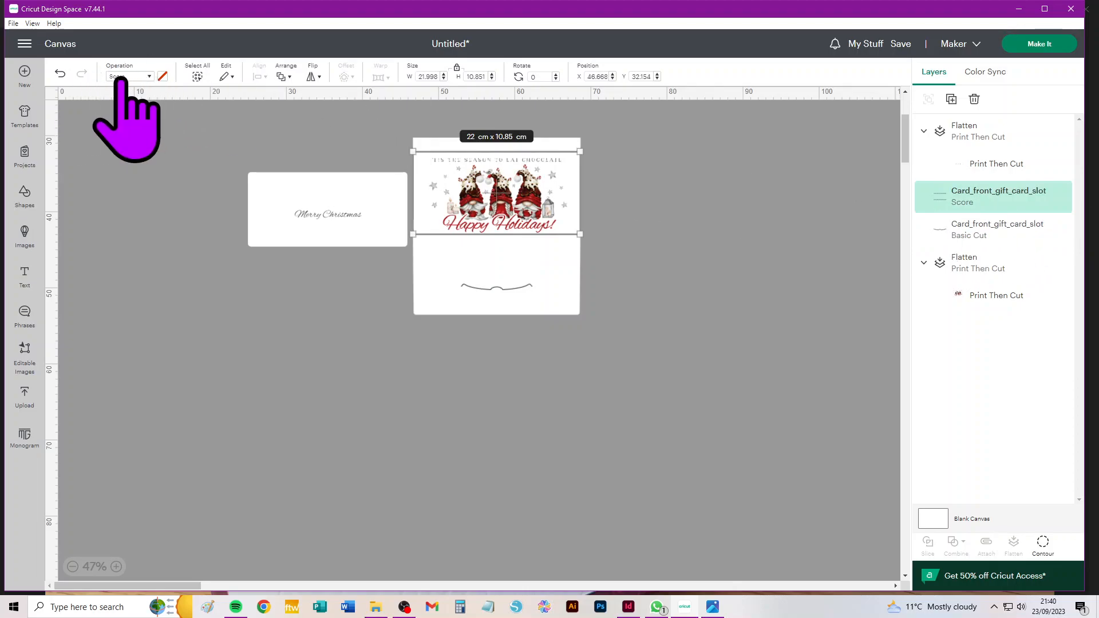
drag(646, 379, 409, 121)
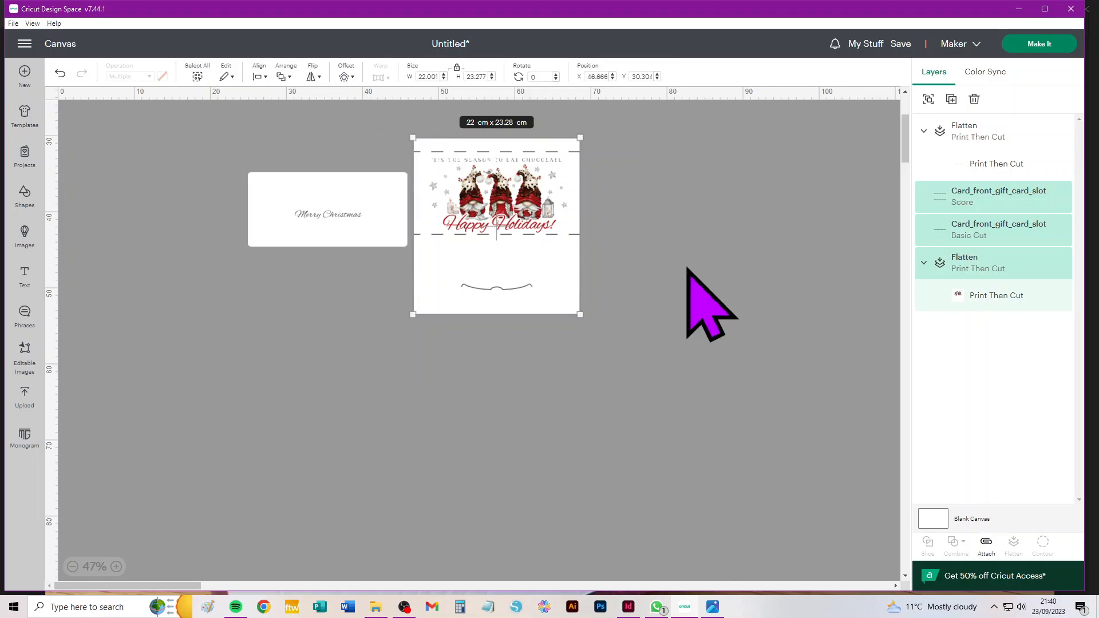
click(985, 543)
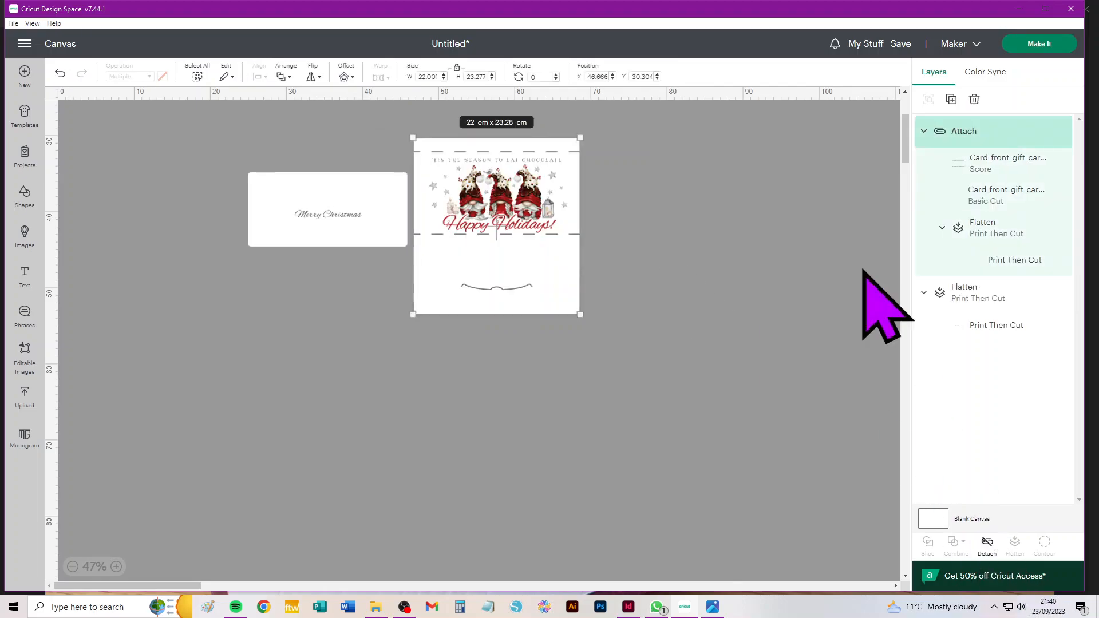
- Preview the project on the mat, switching between the 27.9 cm and 29.7 cm wide material sizes, and return to the canvas
click(1037, 42)
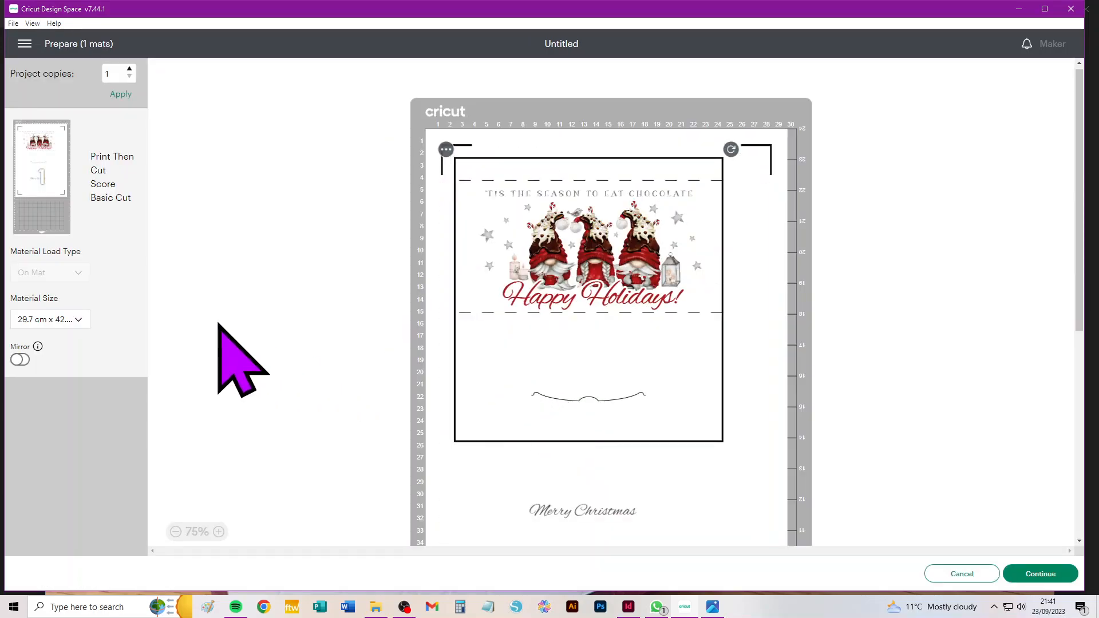
click(66, 340)
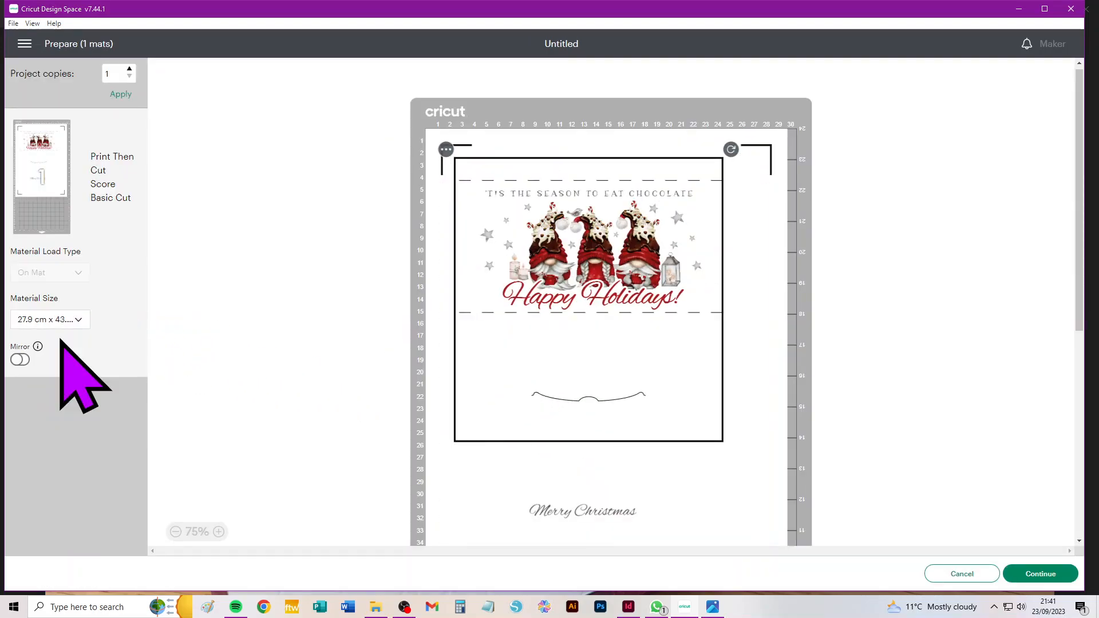
click(62, 320)
click(57, 358)
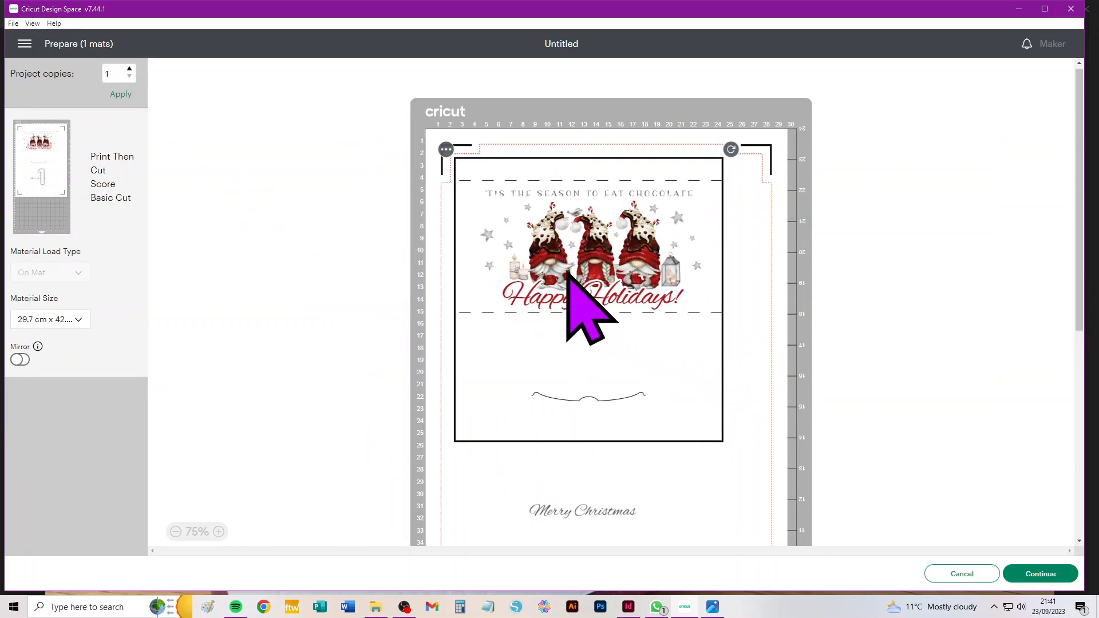
click(950, 574)
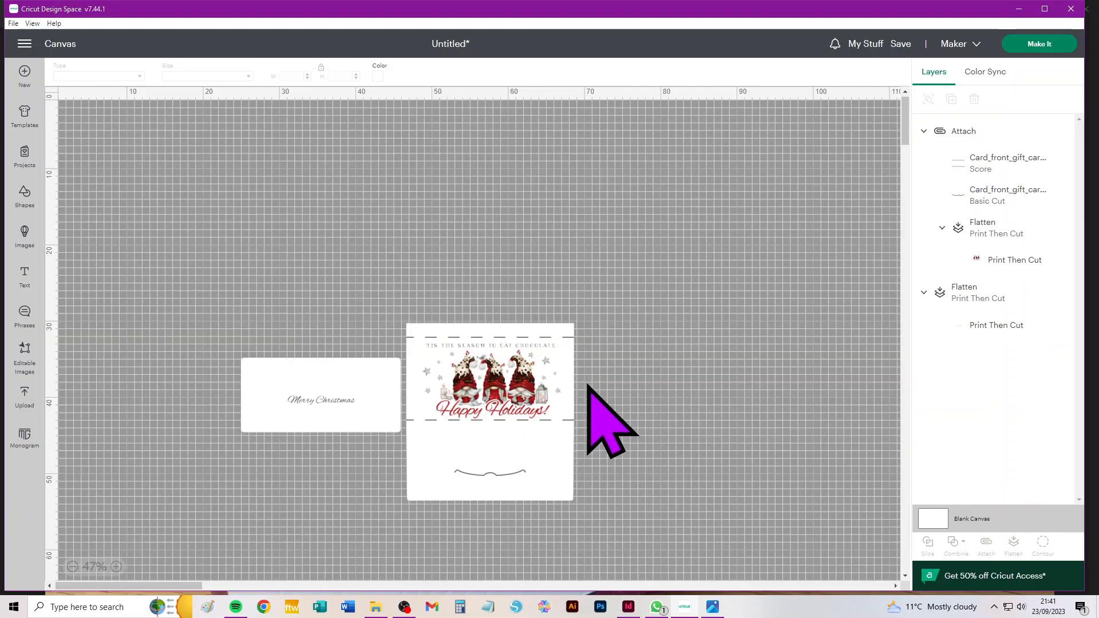
- Move the attached card front and the Merry Christmas insert higher on the canvas, keeping them side by side
scroll(503, 405, up, 3)
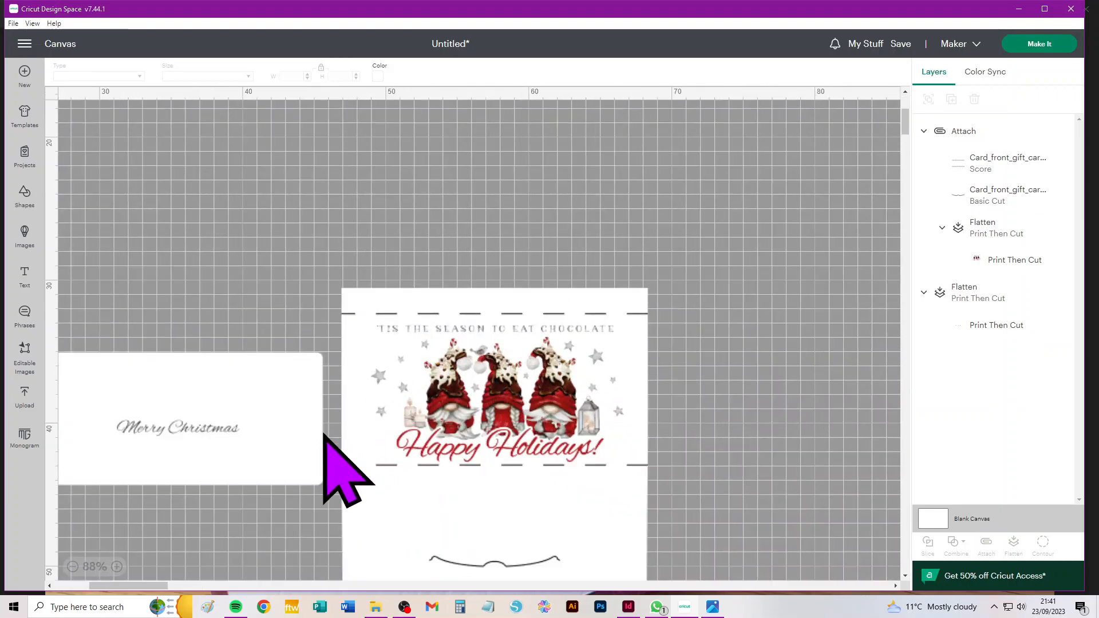
drag(453, 408, 545, 302)
drag(229, 428, 282, 342)
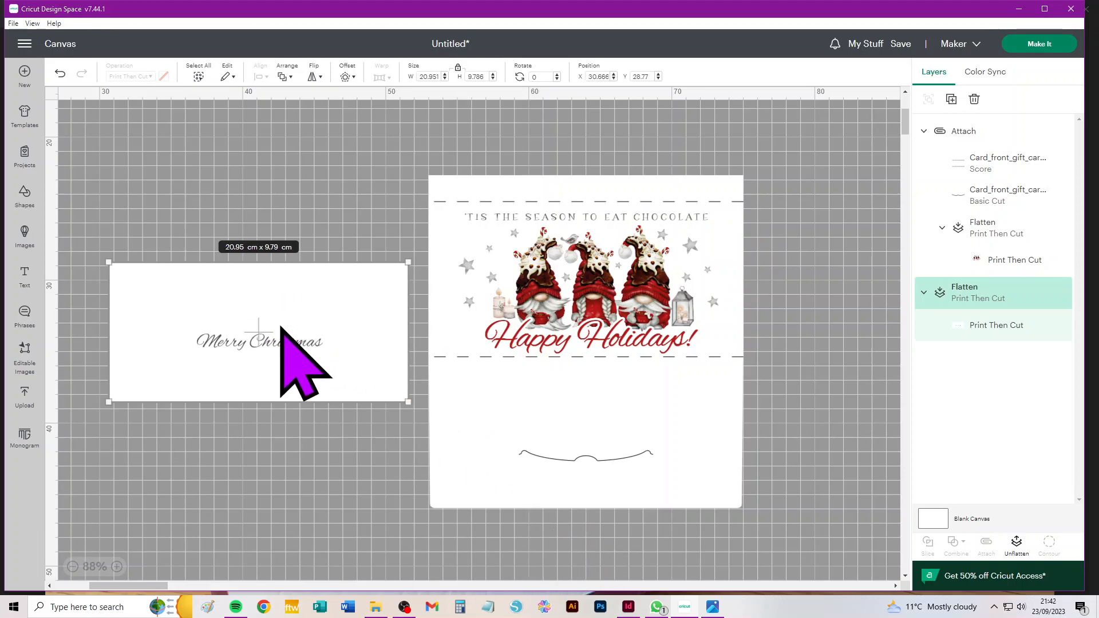
click(405, 608)
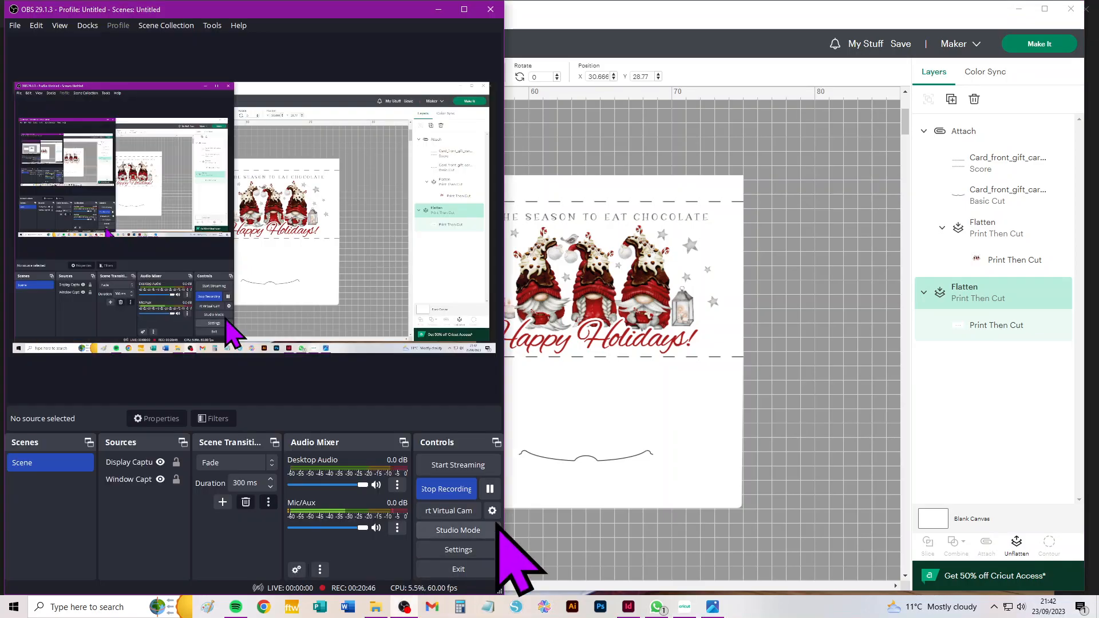